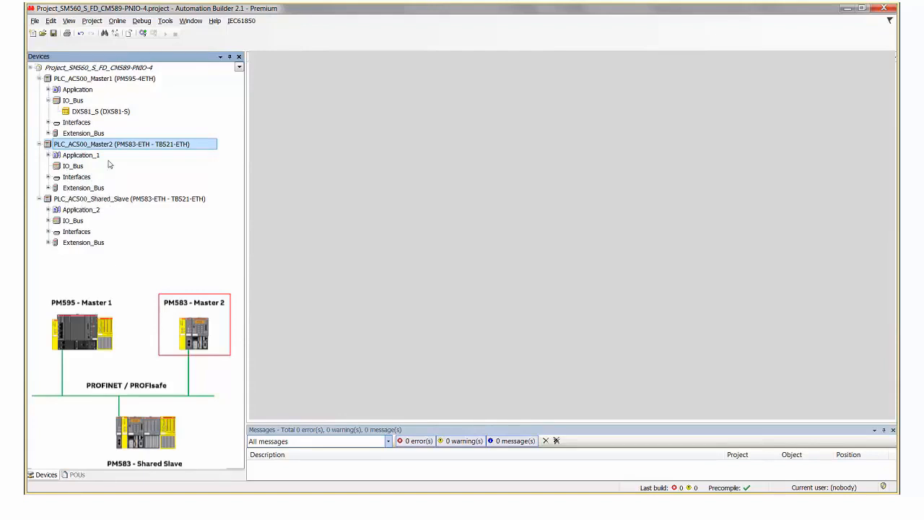
Examine the interfaces and the communication and safety modules on the extension bus of PLC_AC500_Master2.
{"action": "left_click", "coordinate": [89, 201]}
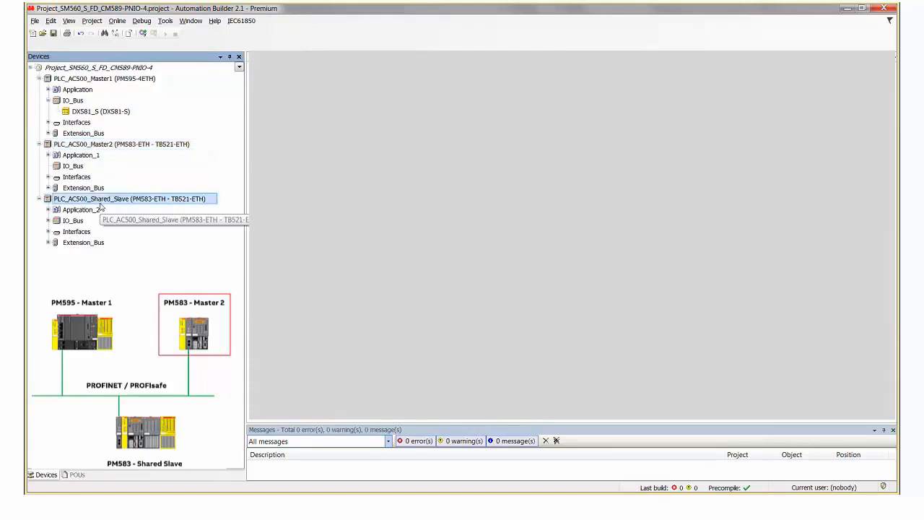
{"action": "left_click", "coordinate": [80, 79]}
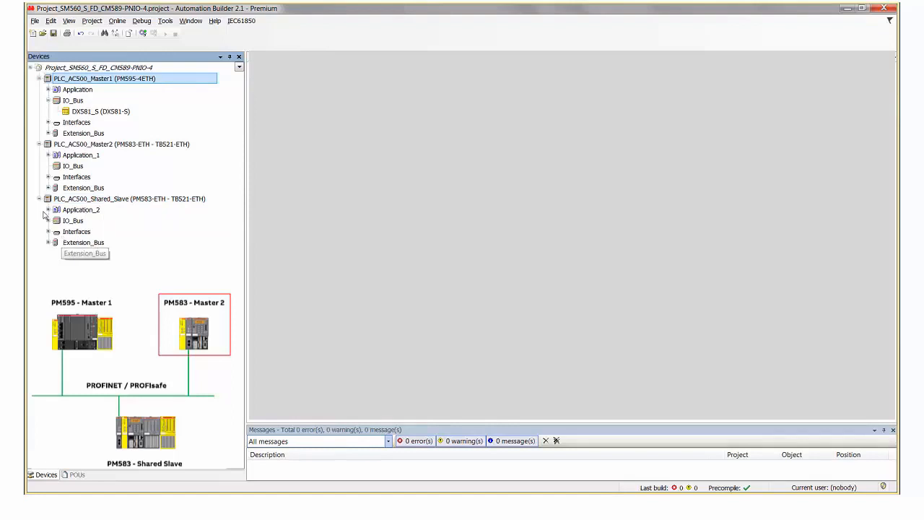
{"action": "left_click", "coordinate": [47, 188]}
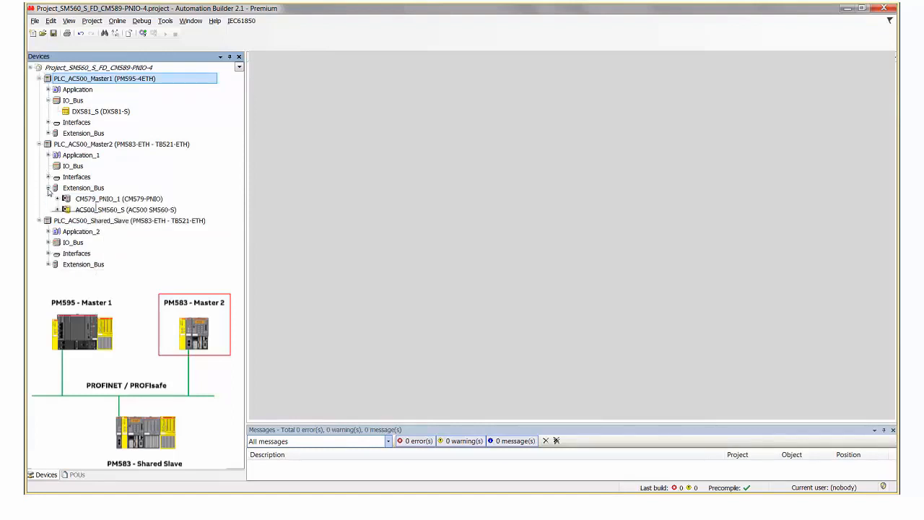
{"action": "left_click", "coordinate": [48, 178]}
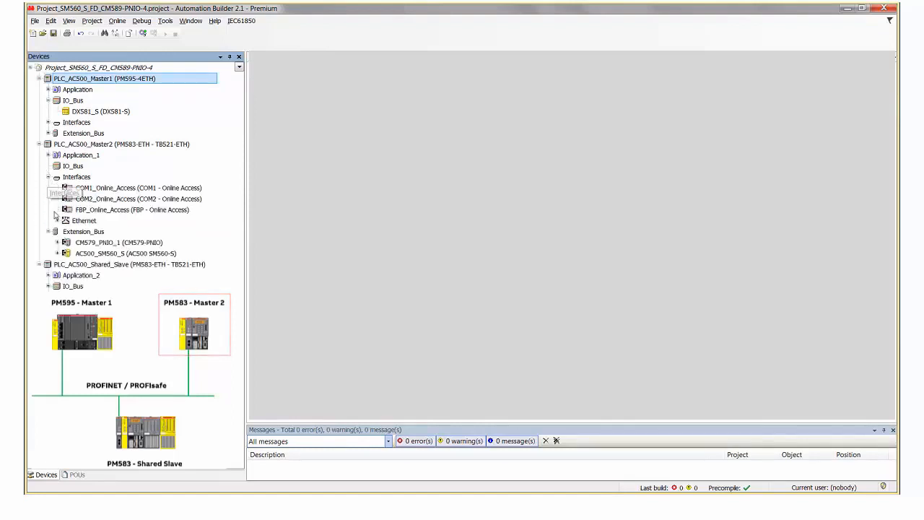
{"action": "left_click", "coordinate": [57, 254]}
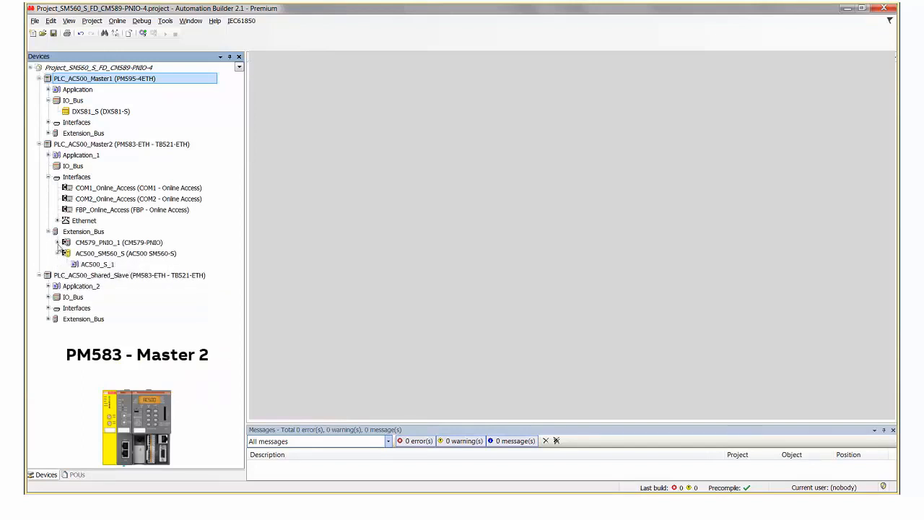
{"action": "left_click", "coordinate": [57, 243]}
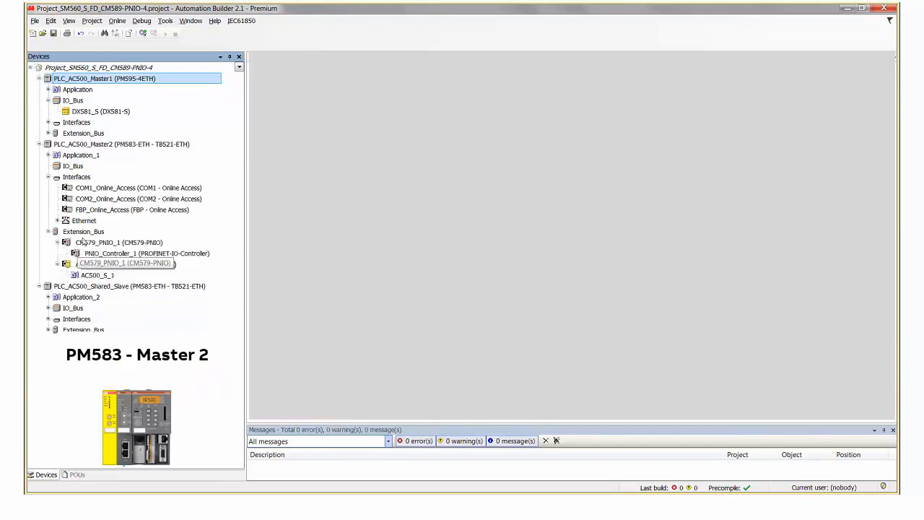
{"action": "left_click", "coordinate": [105, 244]}
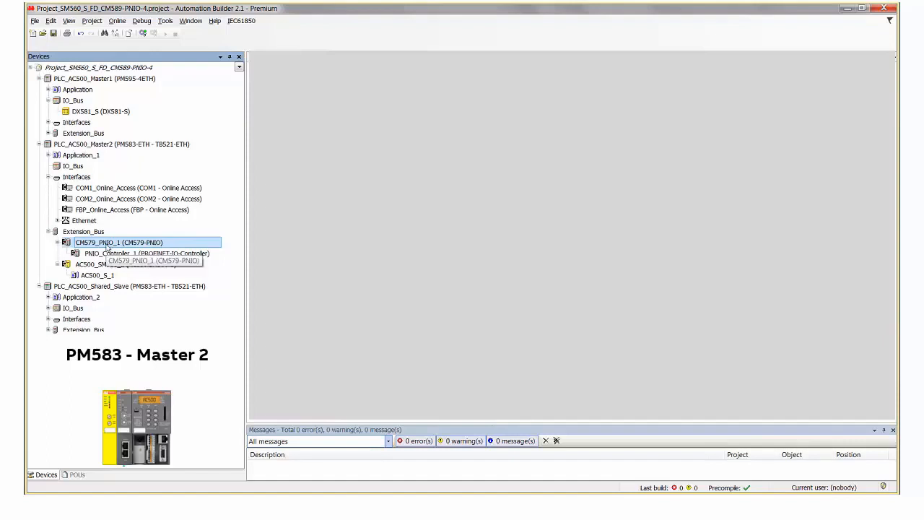
{"action": "left_click", "coordinate": [144, 265]}
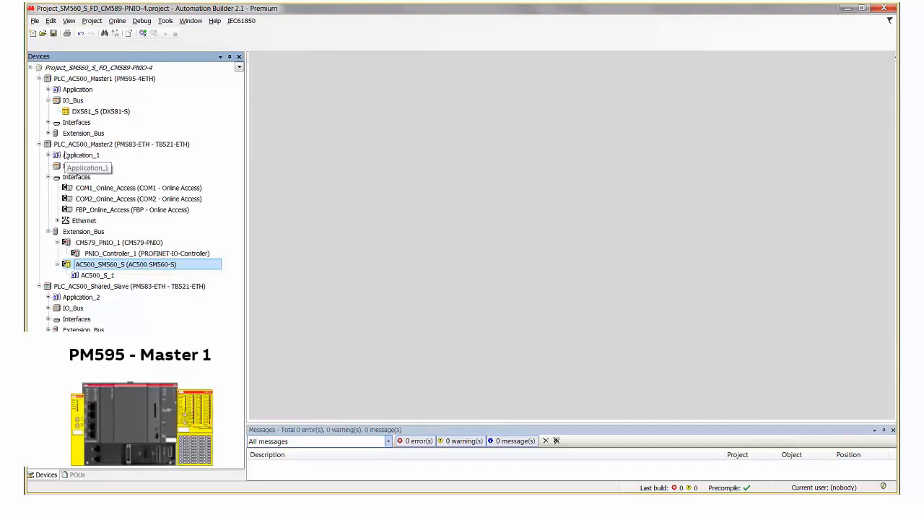
Examine the ETH3 PROFINET controller and the extension bus modules of PLC_AC500_Master1.
{"action": "left_click", "coordinate": [49, 122]}
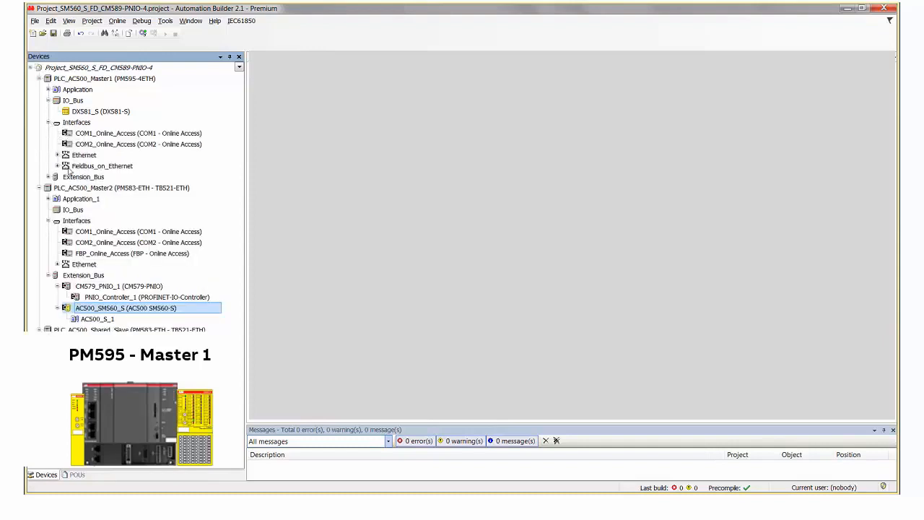
{"action": "left_click", "coordinate": [58, 166]}
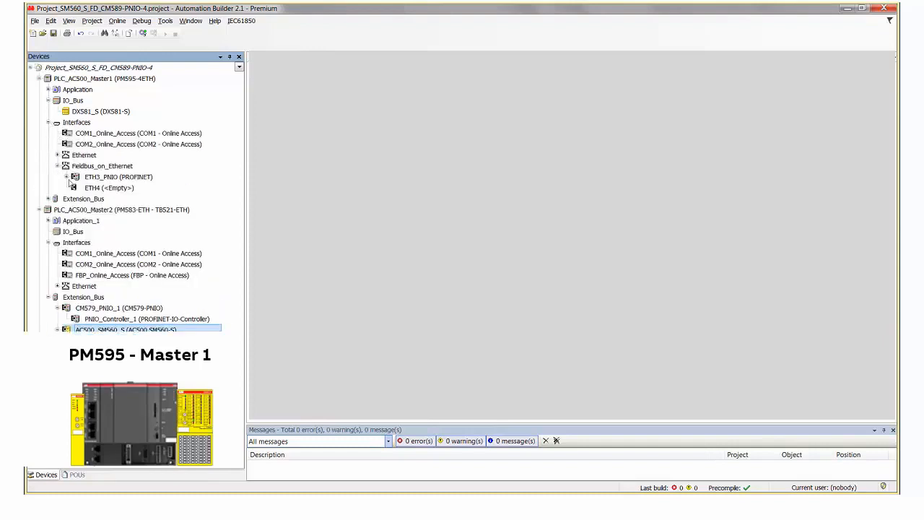
{"action": "left_click", "coordinate": [66, 177]}
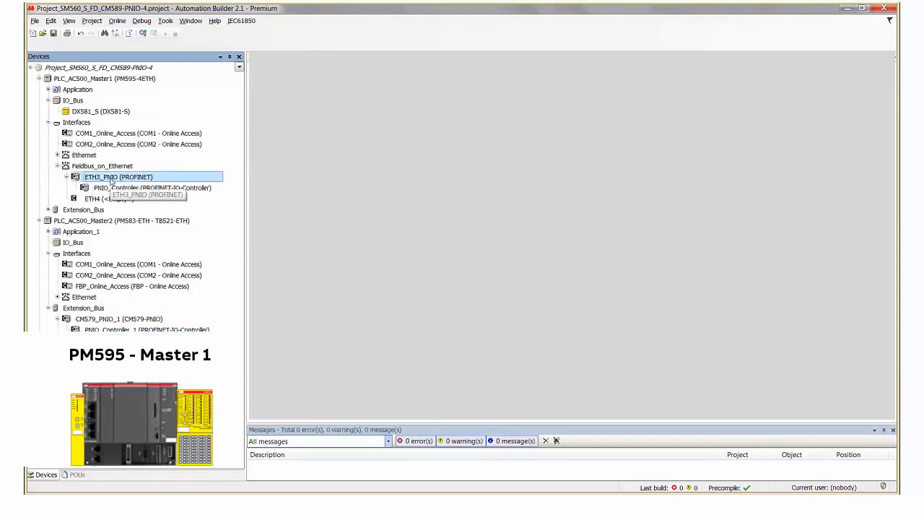
{"action": "left_click", "coordinate": [110, 188]}
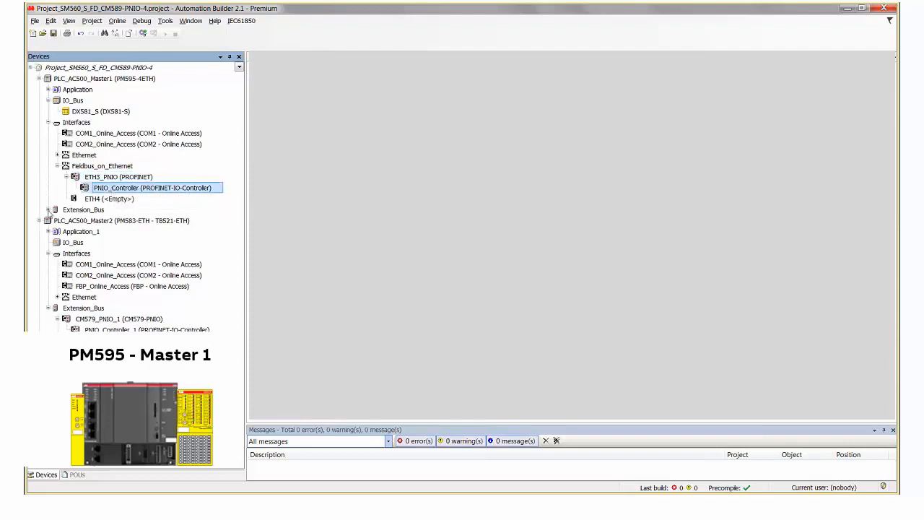
{"action": "left_click", "coordinate": [48, 209]}
{"action": "left_click", "coordinate": [57, 221]}
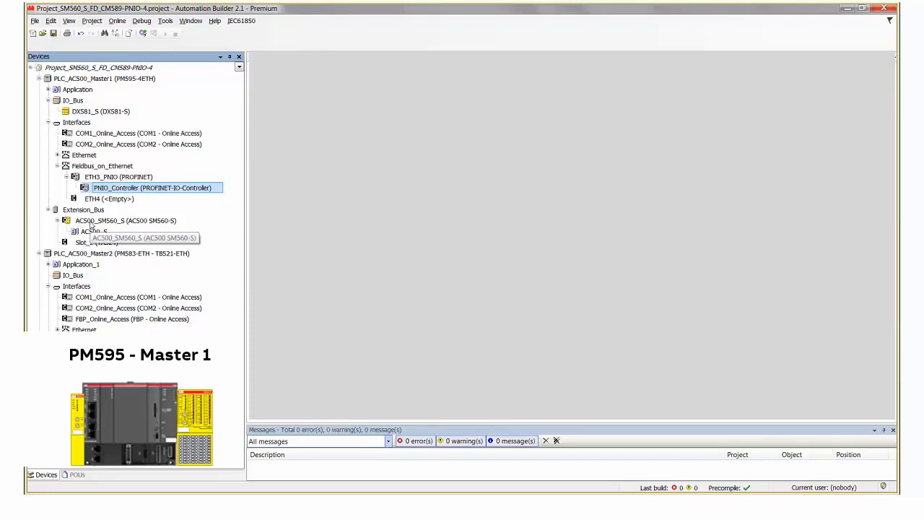
{"action": "left_click", "coordinate": [166, 243]}
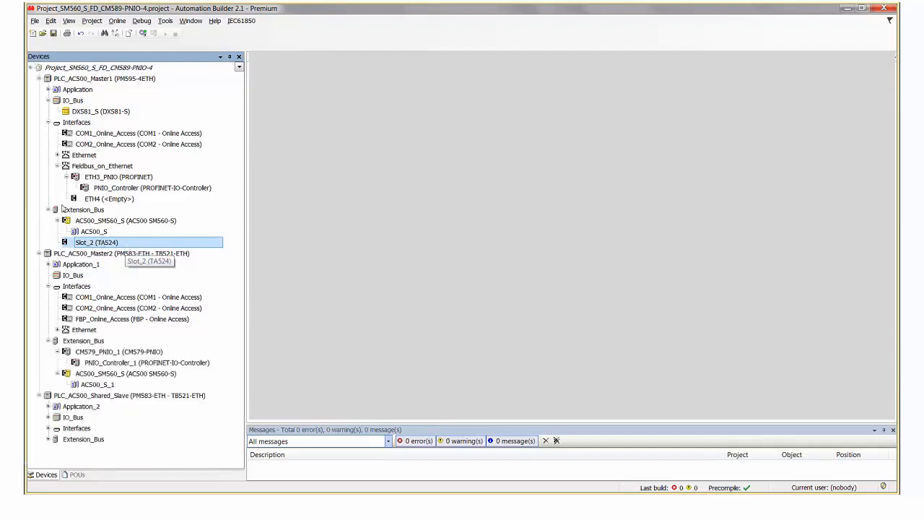
Collapse both master PLCs and show the I/O modules on PLC_AC500_Shared_Slave's IO_Bus.
{"action": "left_click", "coordinate": [39, 78]}
{"action": "left_click", "coordinate": [39, 89]}
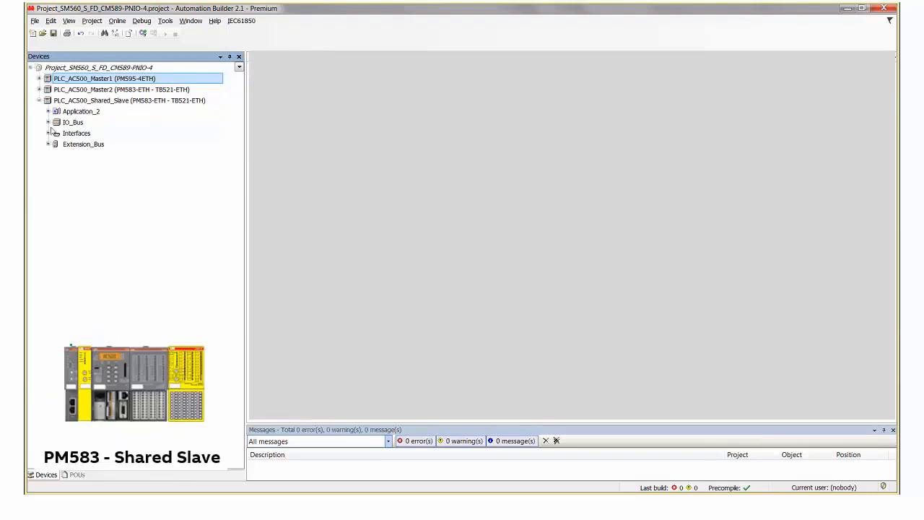
{"action": "left_click", "coordinate": [49, 123]}
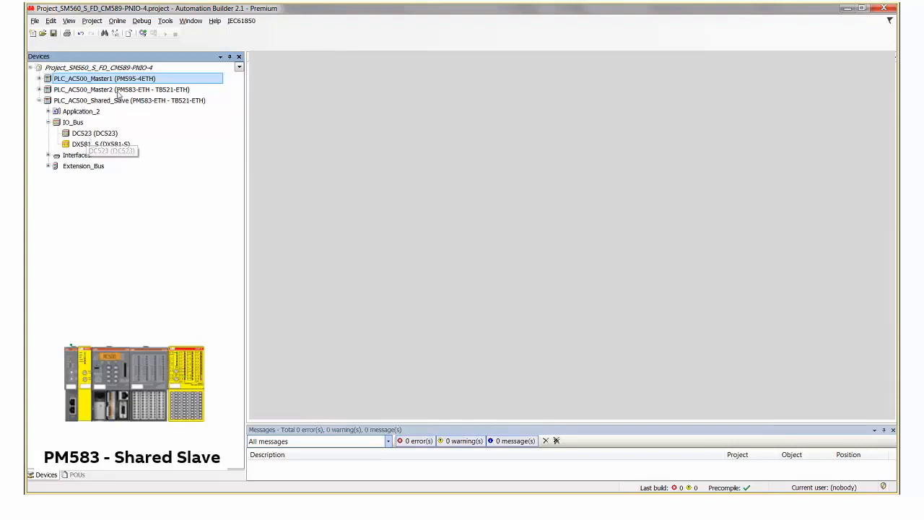
{"action": "key", "text": "Down"}
{"action": "left_click", "coordinate": [88, 135]}
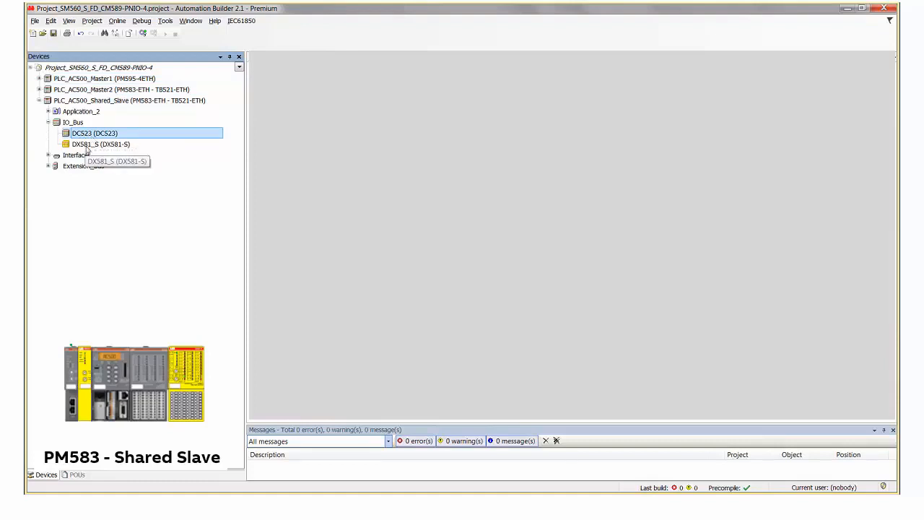
Open the Shared Slave's DX581_S I/O mapping and inspect the full variable name mapped to safety digital outputs O0 - O7.
{"action": "left_click", "coordinate": [86, 147]}
{"action": "double_click", "coordinate": [86, 148]}
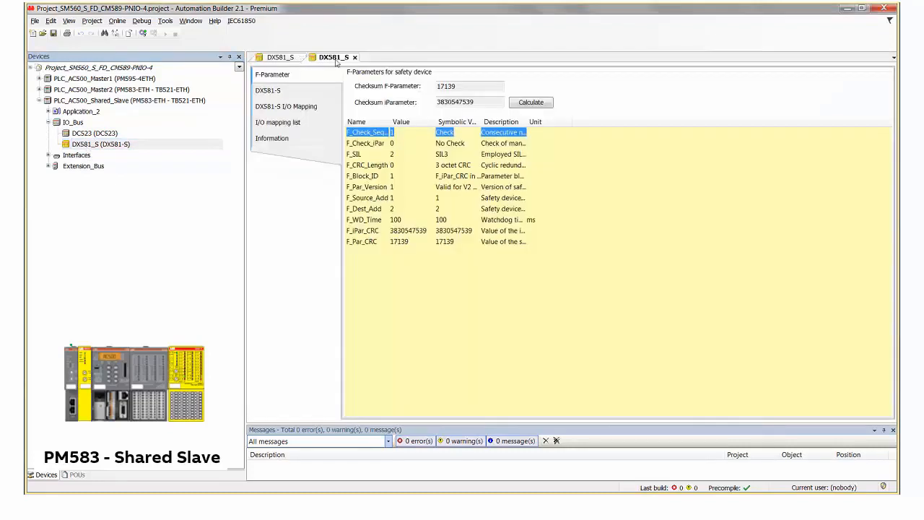
{"action": "left_click", "coordinate": [288, 107]}
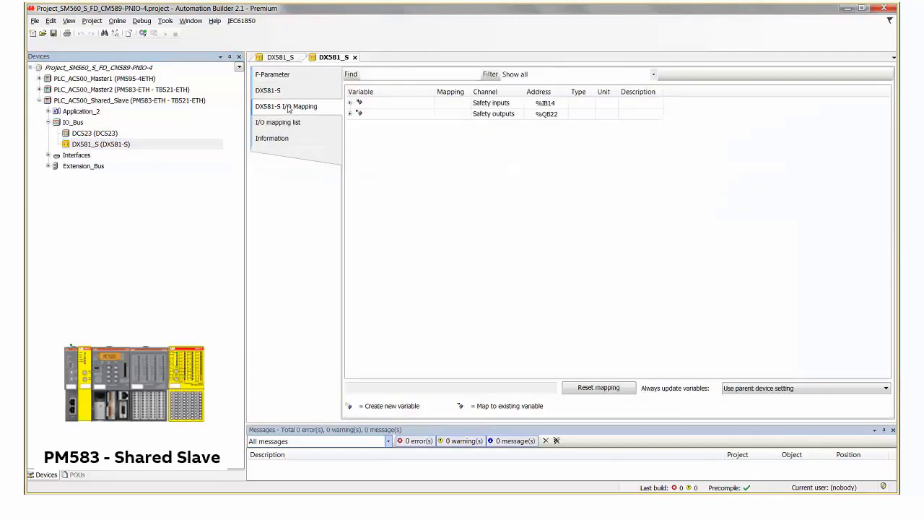
{"action": "left_click", "coordinate": [350, 114]}
{"action": "left_click", "coordinate": [359, 125]}
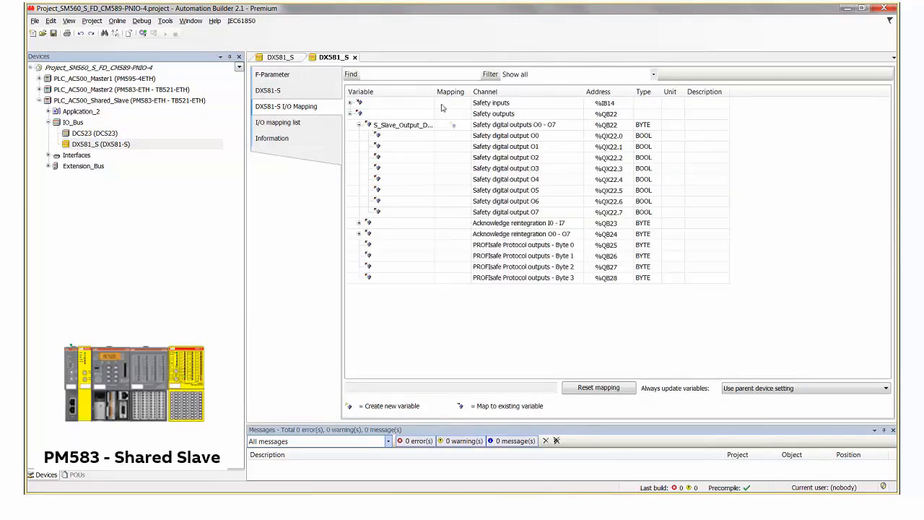
{"action": "left_click_drag", "start_coordinate": [436, 92], "coordinate": [498, 92]}
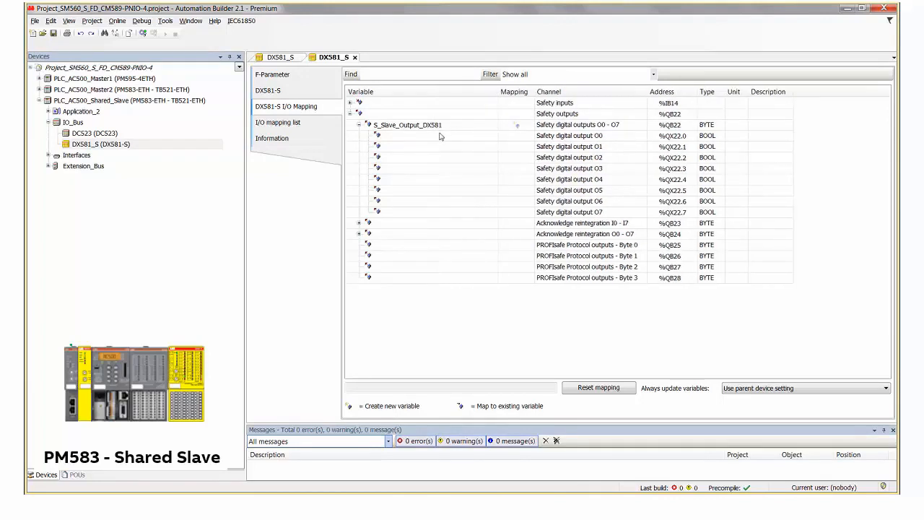
{"action": "left_click", "coordinate": [423, 128]}
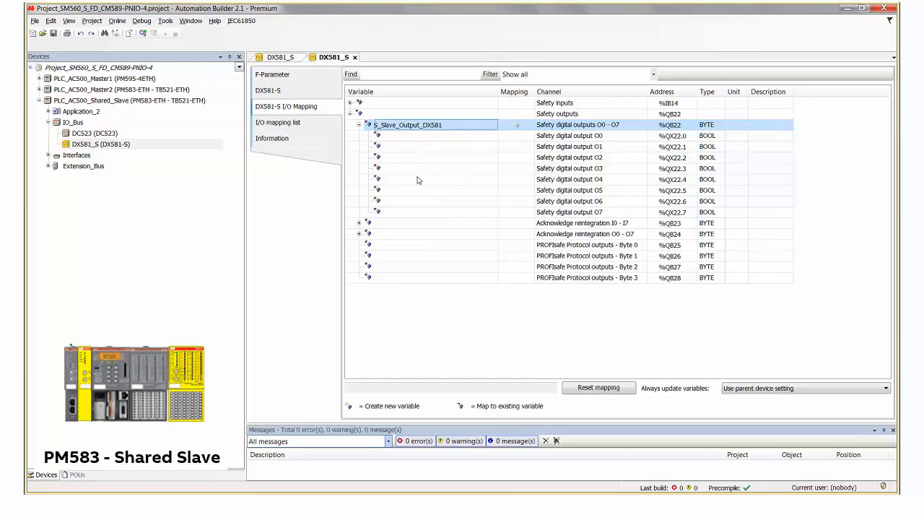
Open the Shared Slave's DC523 I/O mapping and expand the digital outputs C0 - C7.
{"action": "double_click", "coordinate": [90, 136]}
{"action": "left_click", "coordinate": [88, 135]}
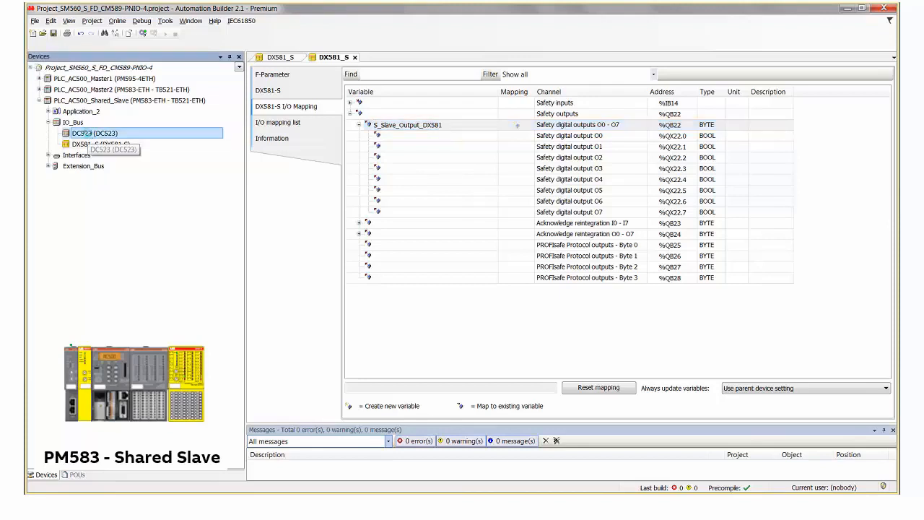
{"action": "left_click", "coordinate": [292, 91]}
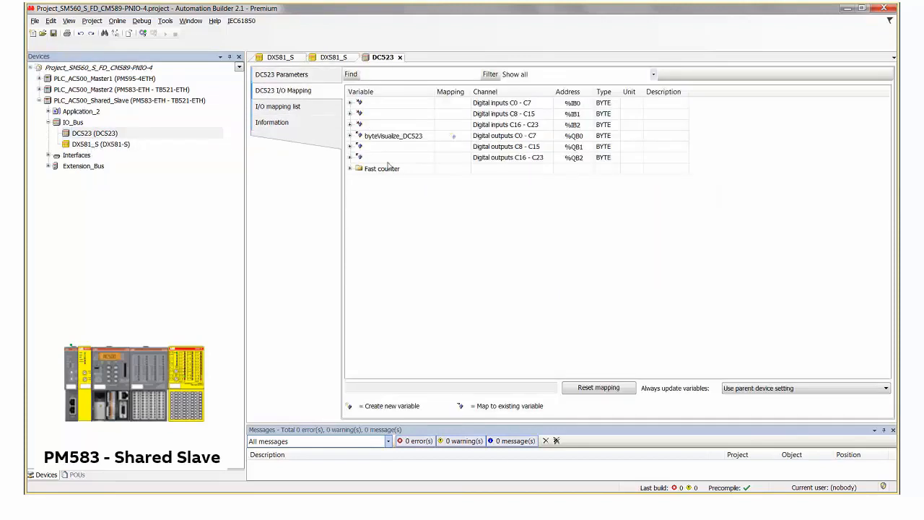
{"action": "left_click", "coordinate": [350, 137]}
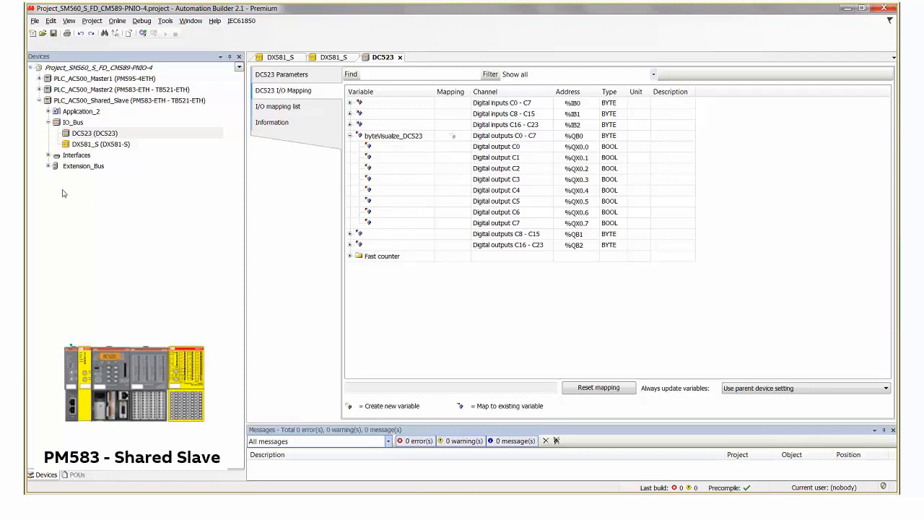
Replace Slot_1 on the Shared Slave's extension bus with the AC500 SM560-S-FD-4 safety CPU.
{"action": "left_click", "coordinate": [49, 166]}
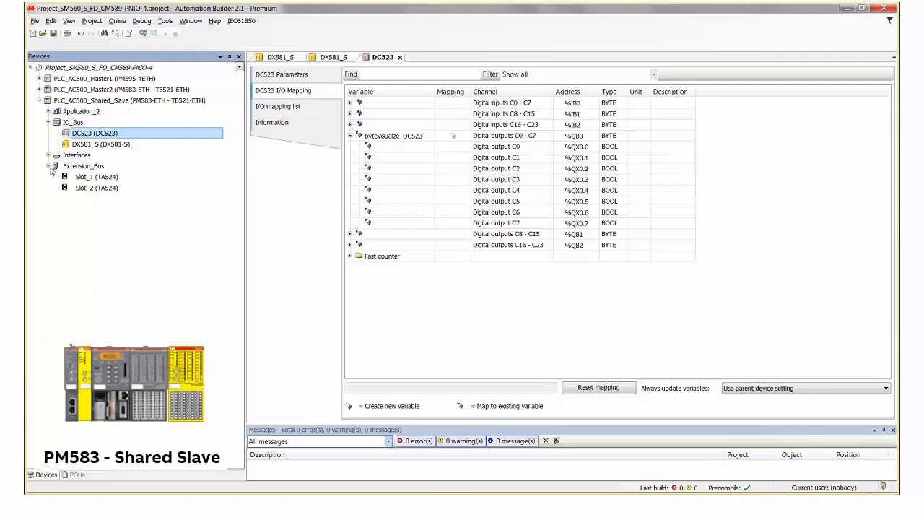
{"action": "left_click", "coordinate": [87, 177]}
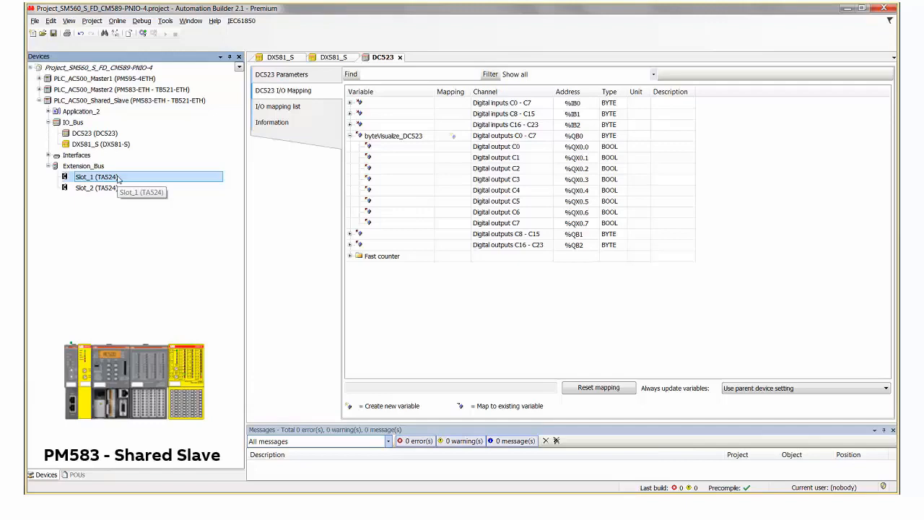
{"action": "right_click", "coordinate": [119, 179]}
{"action": "left_click", "coordinate": [149, 238]}
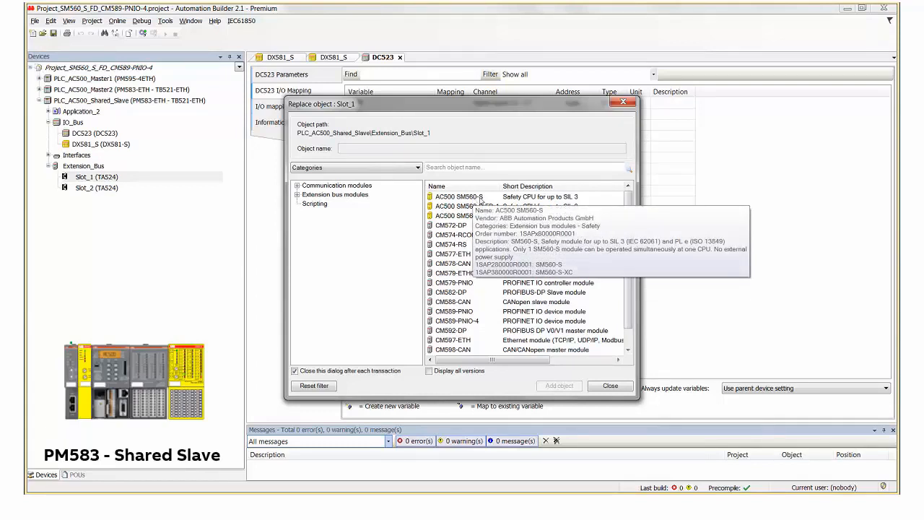
{"action": "left_click", "coordinate": [479, 200]}
{"action": "left_click", "coordinate": [482, 207]}
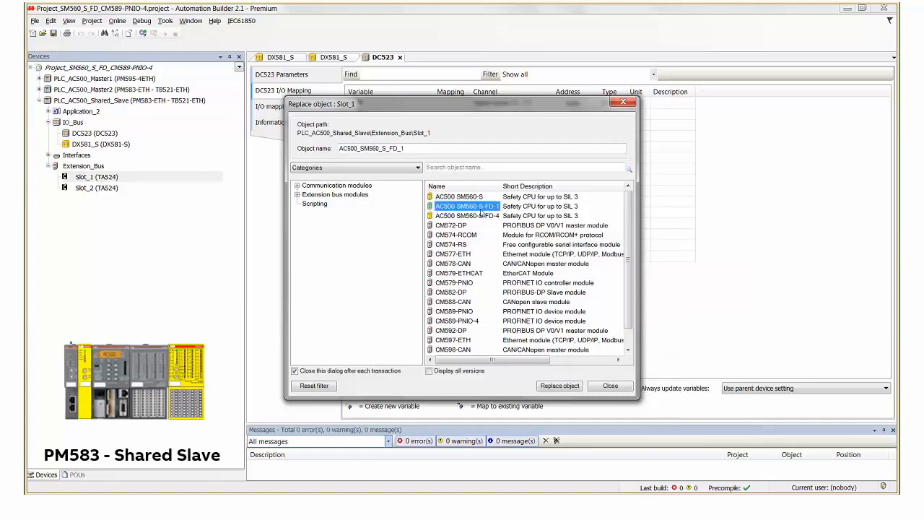
{"action": "left_click", "coordinate": [490, 217]}
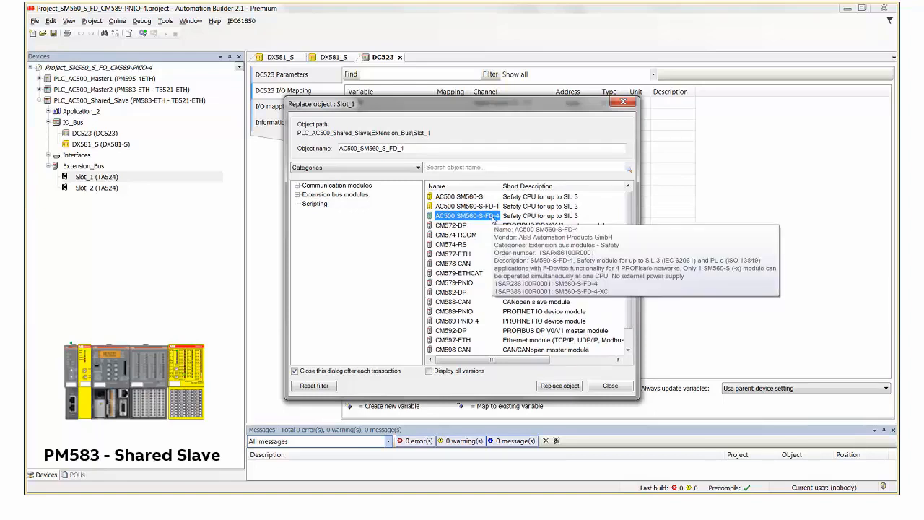
{"action": "left_click", "coordinate": [481, 207]}
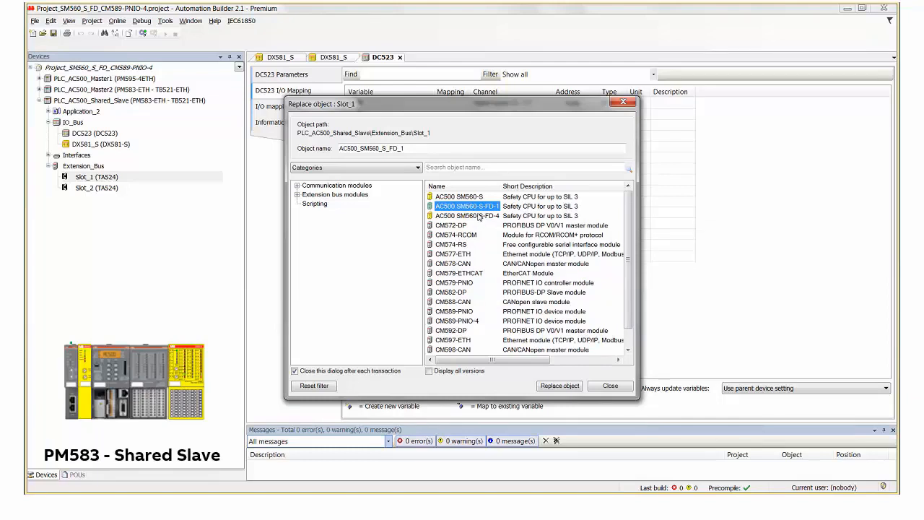
{"action": "left_click", "coordinate": [478, 216]}
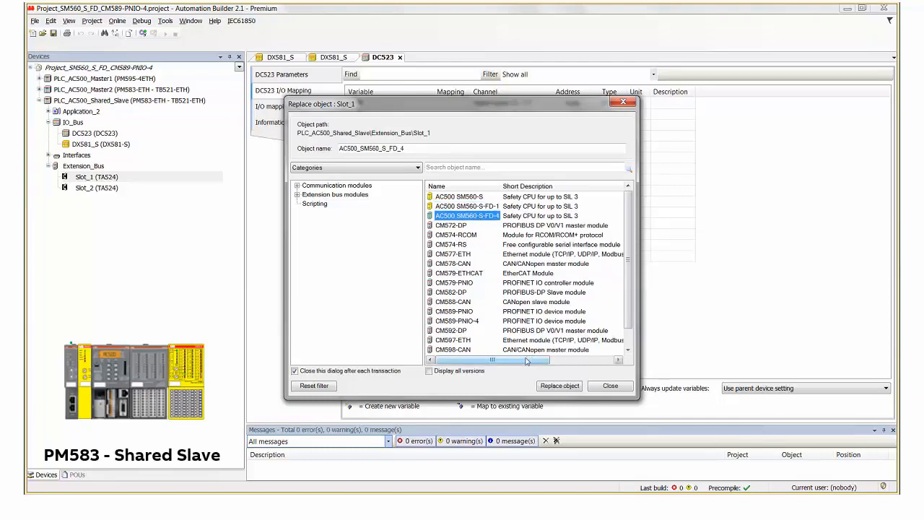
{"action": "left_click", "coordinate": [553, 386]}
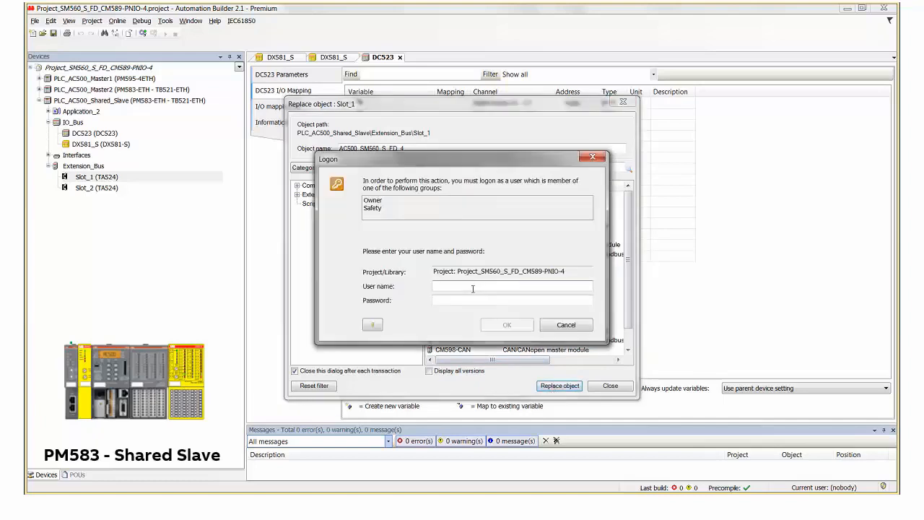
Log on to the project with the user name Owner to authorize the safety CPU replacement in Slot_1.
{"action": "type", "text": "Owner"}
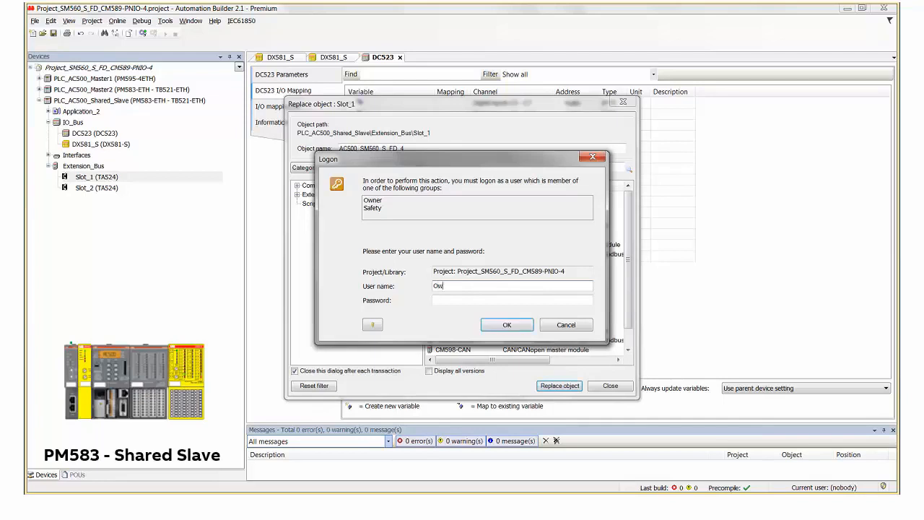
{"action": "left_click", "coordinate": [475, 298]}
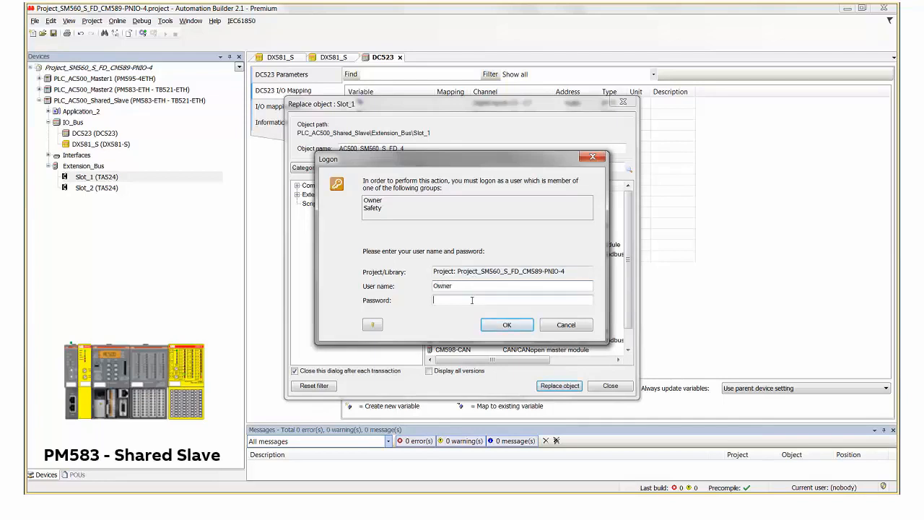
{"action": "left_click", "coordinate": [508, 324]}
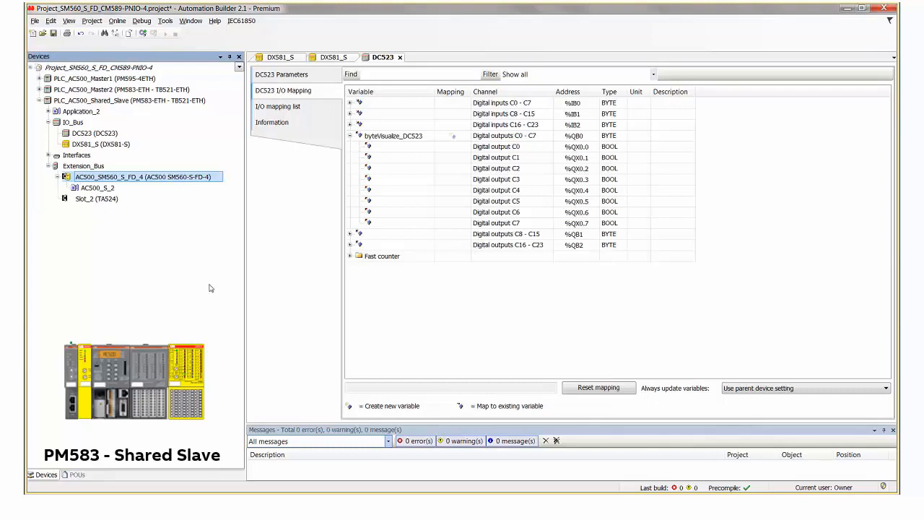
Replace Slot_2 on the Shared Slave's extension bus with the CM589-PNIO-4 PROFINET IO device module.
{"action": "left_click", "coordinate": [103, 203]}
{"action": "right_click", "coordinate": [103, 203]}
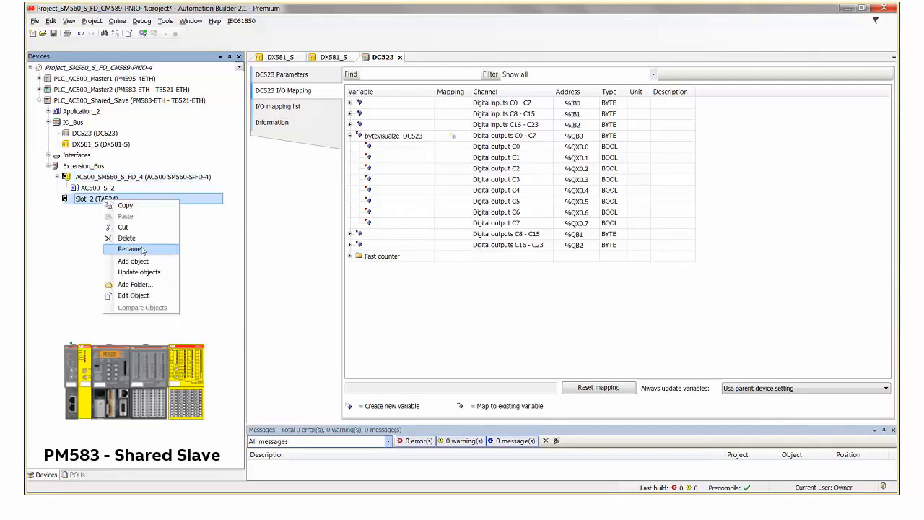
{"action": "left_click", "coordinate": [142, 264]}
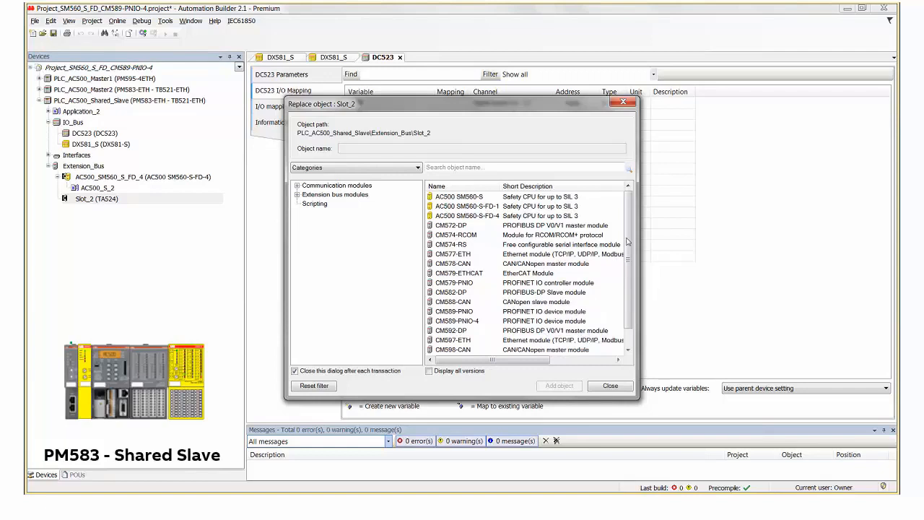
{"action": "left_click_drag", "start_coordinate": [629, 256], "coordinate": [629, 269]}
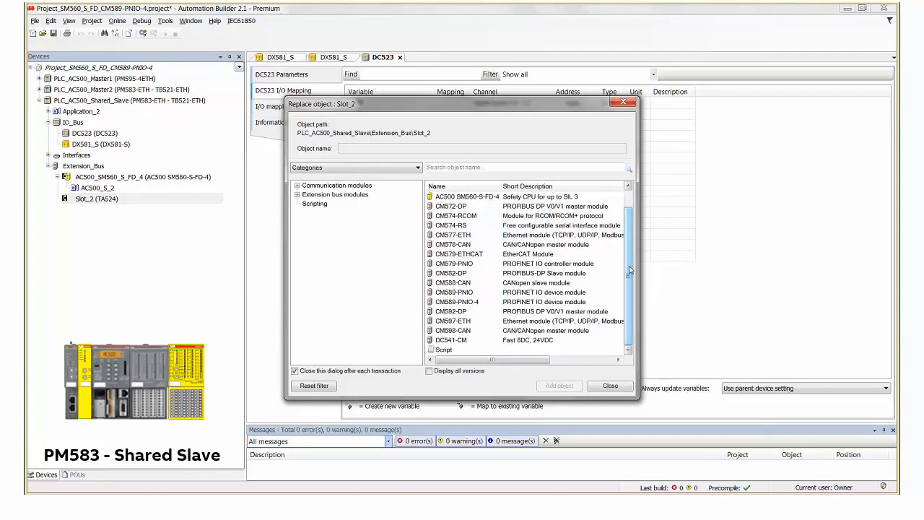
{"action": "left_click", "coordinate": [459, 301]}
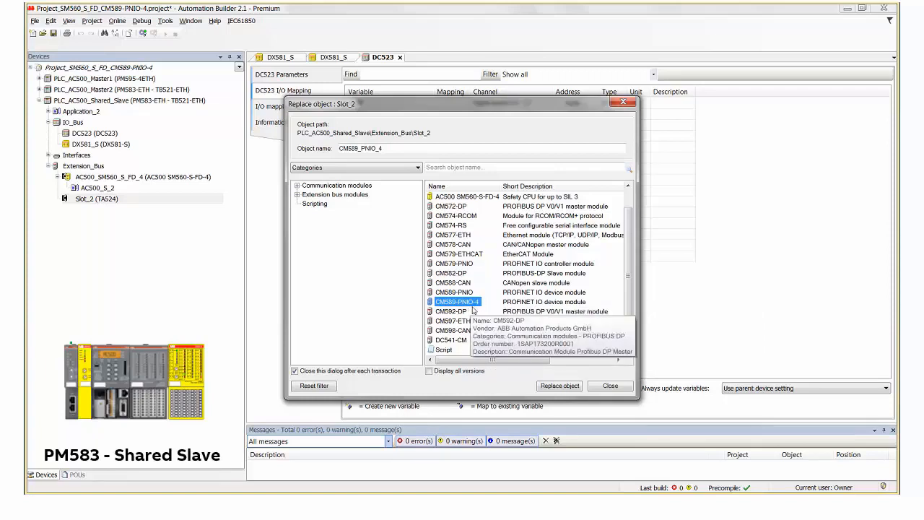
{"action": "left_click", "coordinate": [549, 386]}
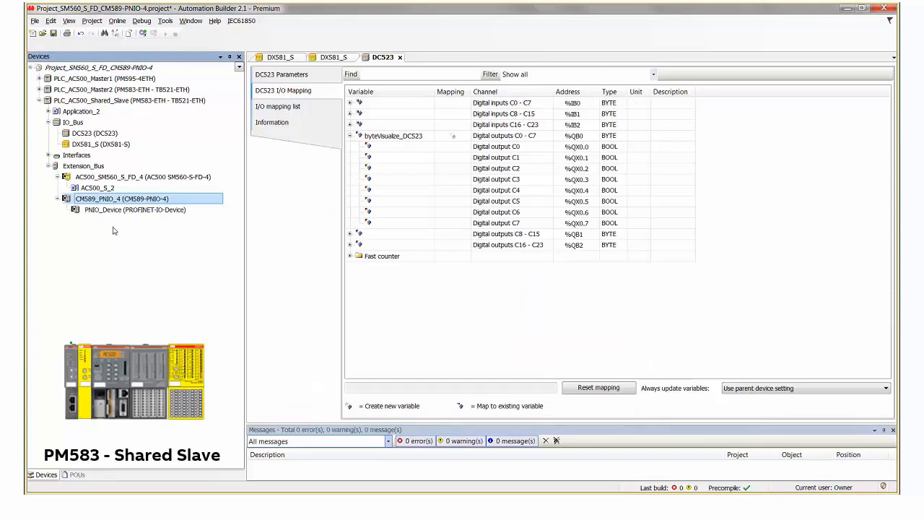
Set Enable debug to On in the CPU parameters of the Shared Slave's AC500_SM560_S_FD_4.
{"action": "double_click", "coordinate": [146, 178]}
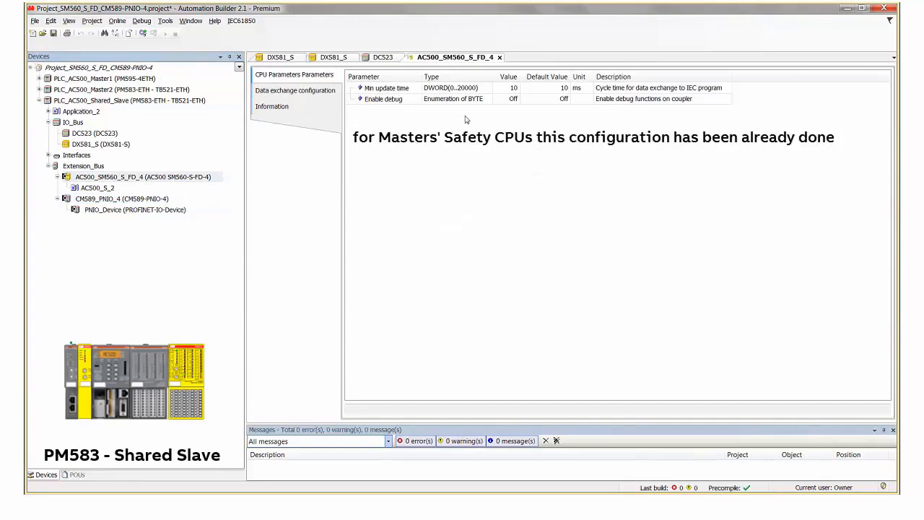
{"action": "double_click", "coordinate": [513, 99]}
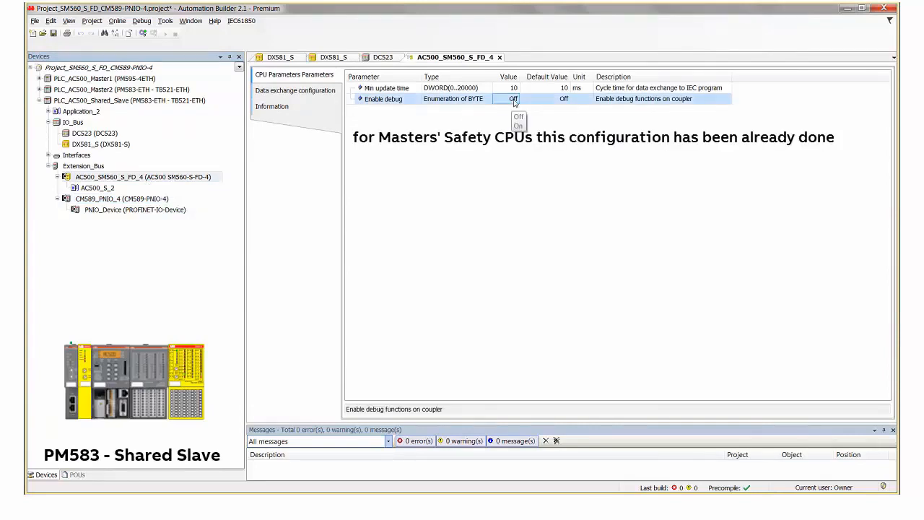
{"action": "left_click", "coordinate": [505, 119]}
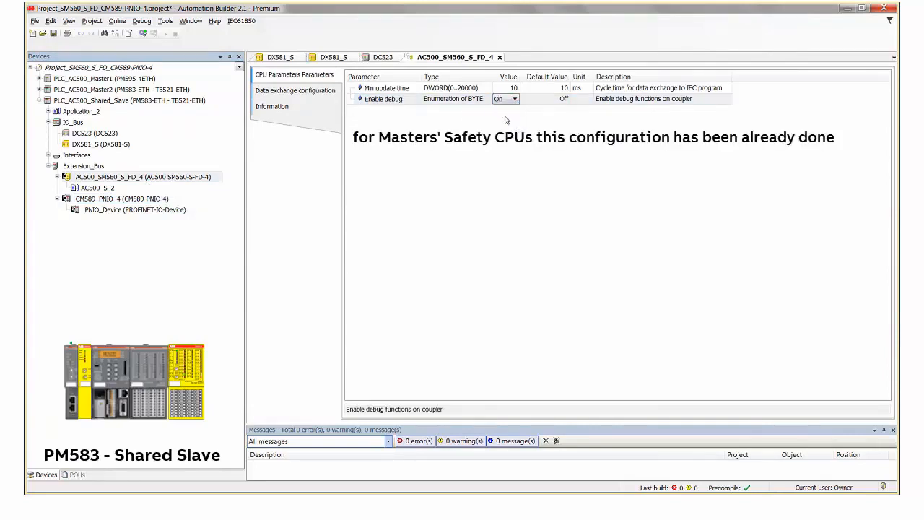
{"action": "left_click", "coordinate": [501, 145]}
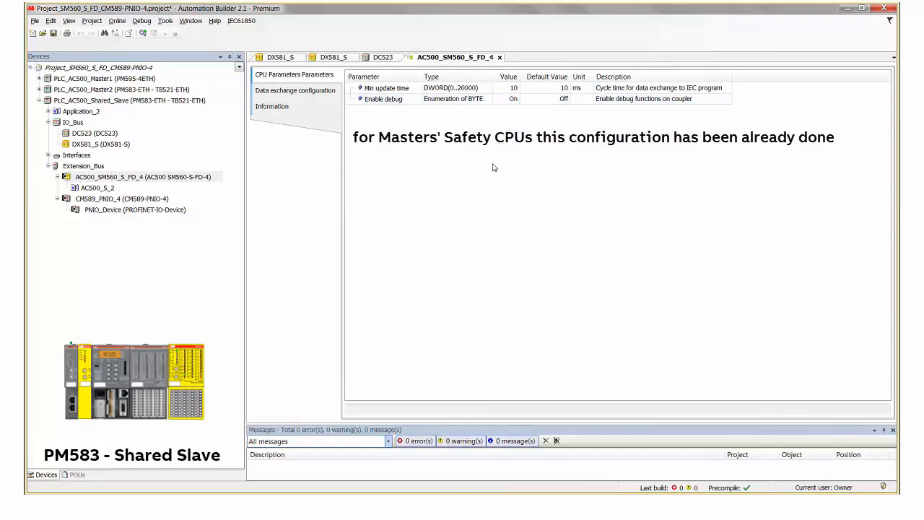
Open the parameters of CM589_PNIO_4 and of its PNIO_Device to examine the PROFINET settings.
{"action": "double_click", "coordinate": [107, 199]}
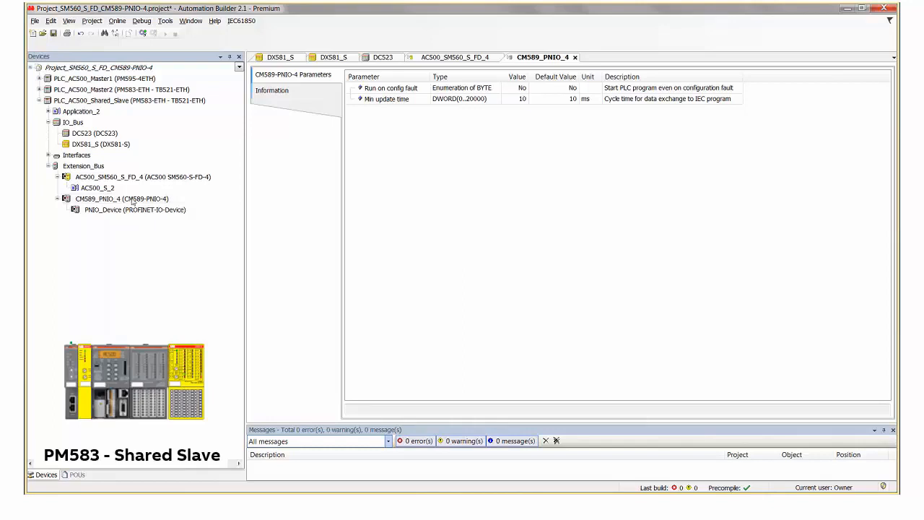
{"action": "left_click", "coordinate": [132, 200]}
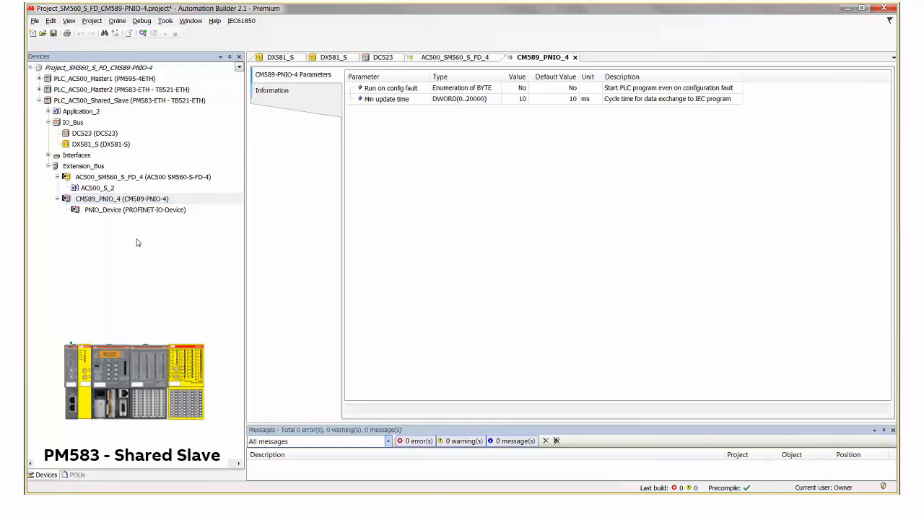
{"action": "double_click", "coordinate": [123, 209]}
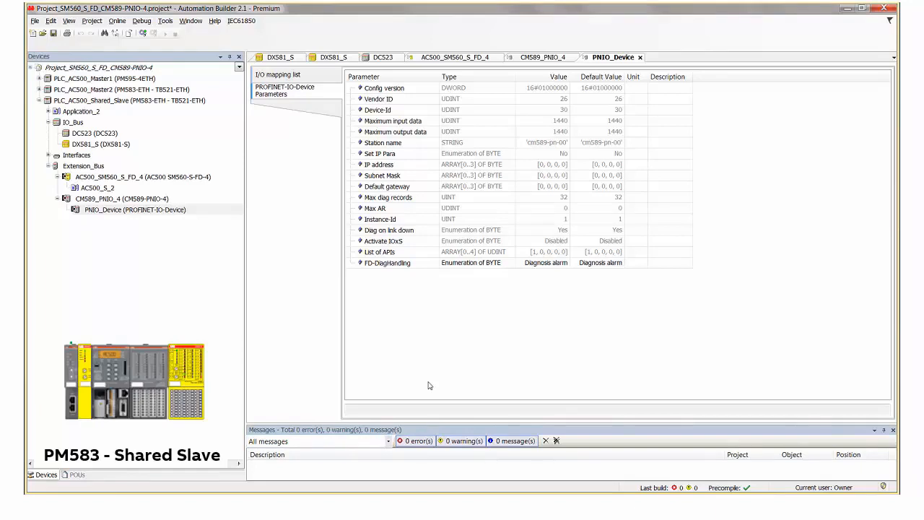
Add a 4 Byte Output (IEC input) module below the Shared Slave's PNIO_Device.
{"action": "left_click", "coordinate": [152, 238]}
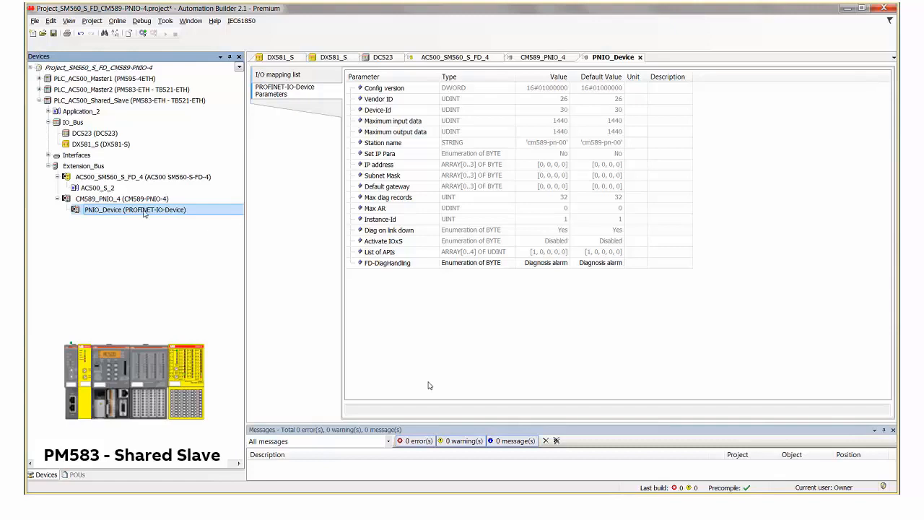
{"action": "right_click", "coordinate": [144, 210]}
{"action": "left_click", "coordinate": [182, 271]}
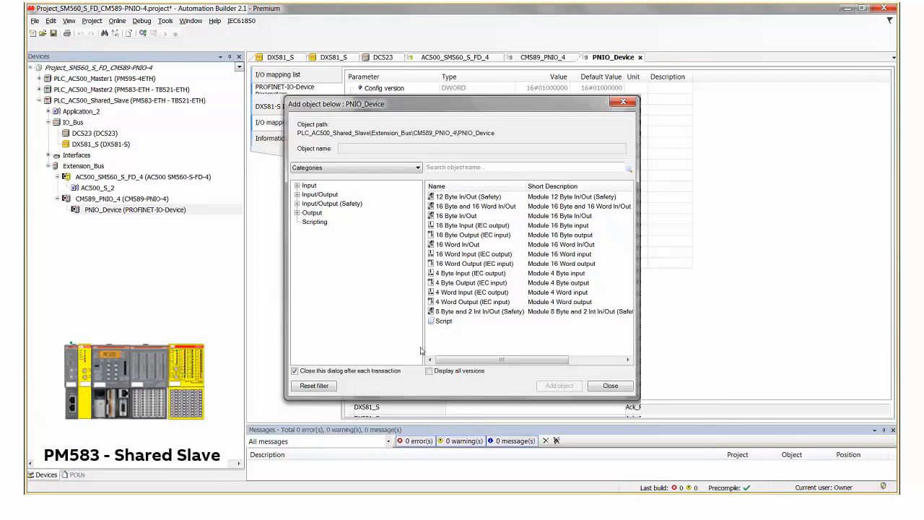
{"action": "left_click", "coordinate": [466, 282]}
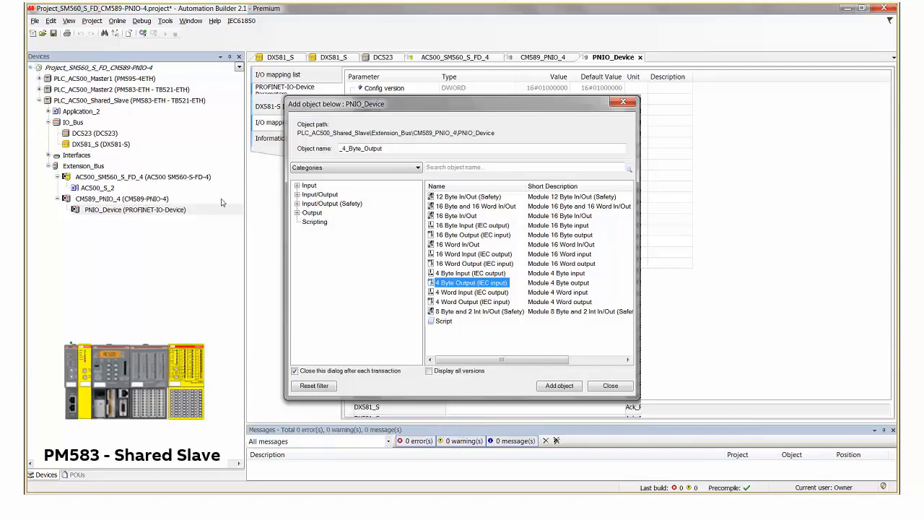
{"action": "left_click", "coordinate": [559, 387]}
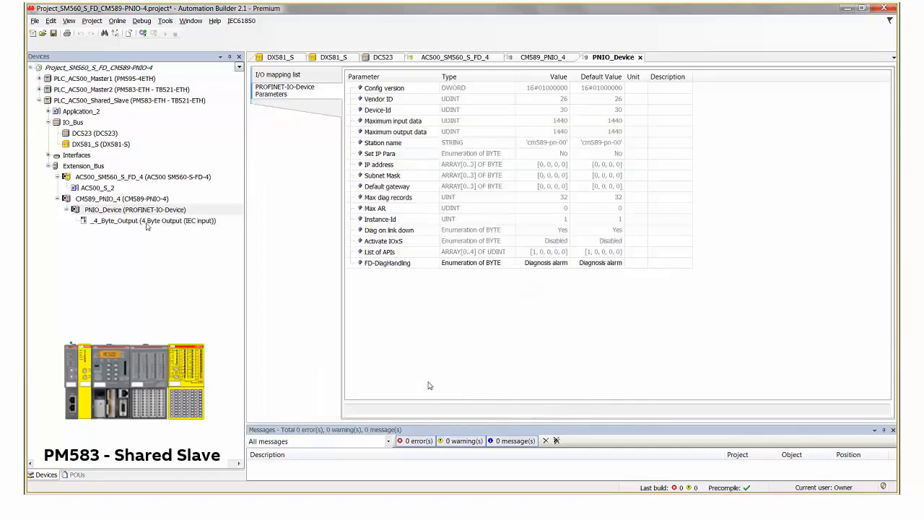
Map the variable byteFromMaster2 to Input Byte 0 in the I/O mapping of the 4 Byte Output module.
{"action": "double_click", "coordinate": [147, 221]}
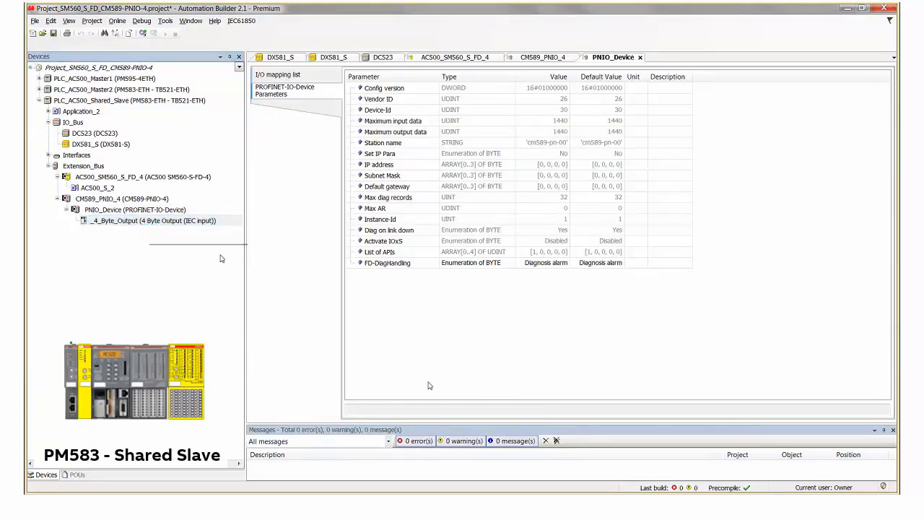
{"action": "left_click", "coordinate": [302, 93]}
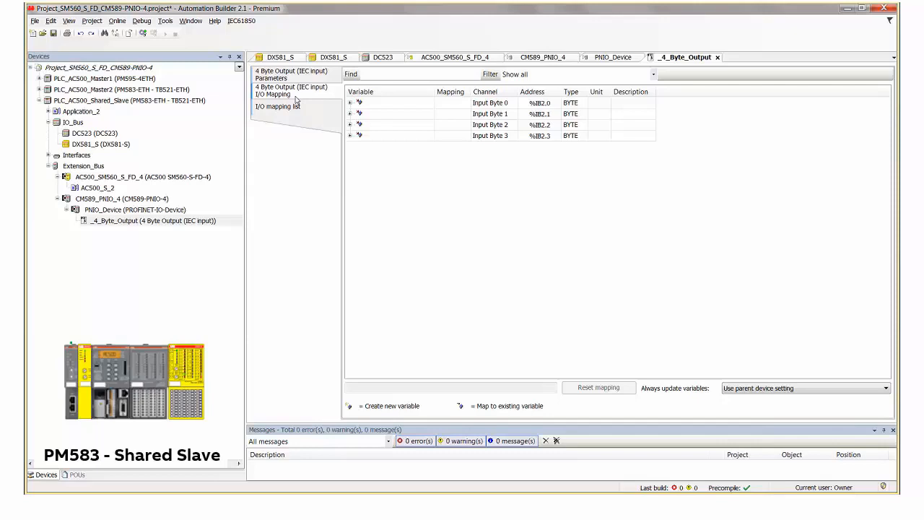
{"action": "left_click", "coordinate": [351, 103]}
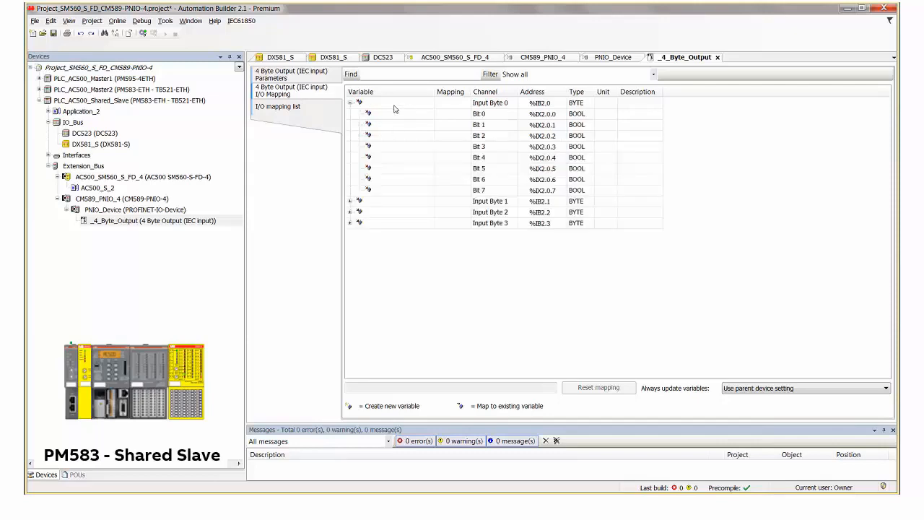
{"action": "left_click", "coordinate": [394, 106]}
{"action": "left_click", "coordinate": [397, 108]}
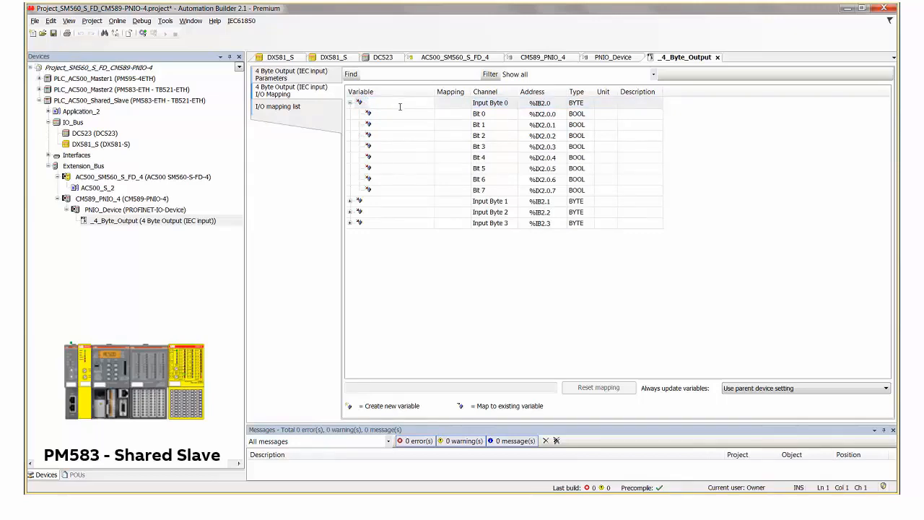
{"action": "type", "text": "byteFromMaster2"}
{"action": "double_click", "coordinate": [417, 124]}
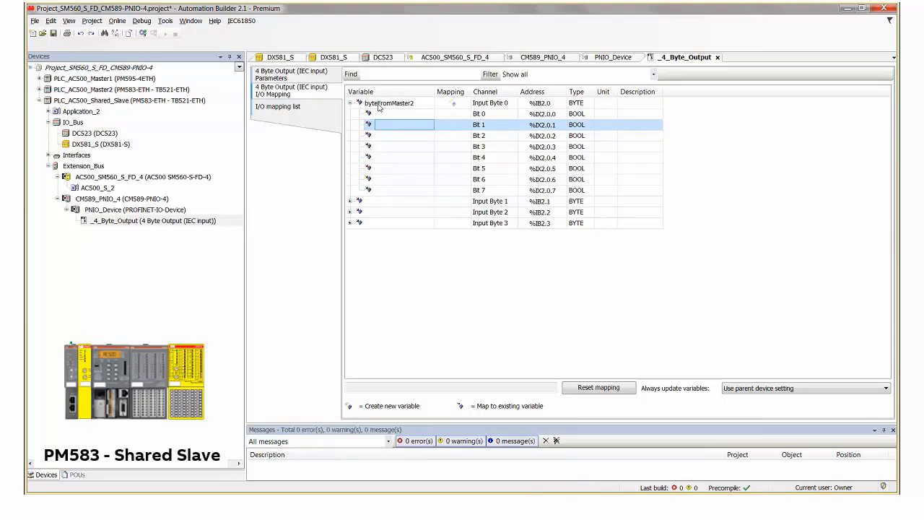
Add a 4 Byte Input (IEC output) module below the Shared Slave's PNIO_Device.
{"action": "left_click", "coordinate": [146, 211]}
{"action": "right_click", "coordinate": [146, 211]}
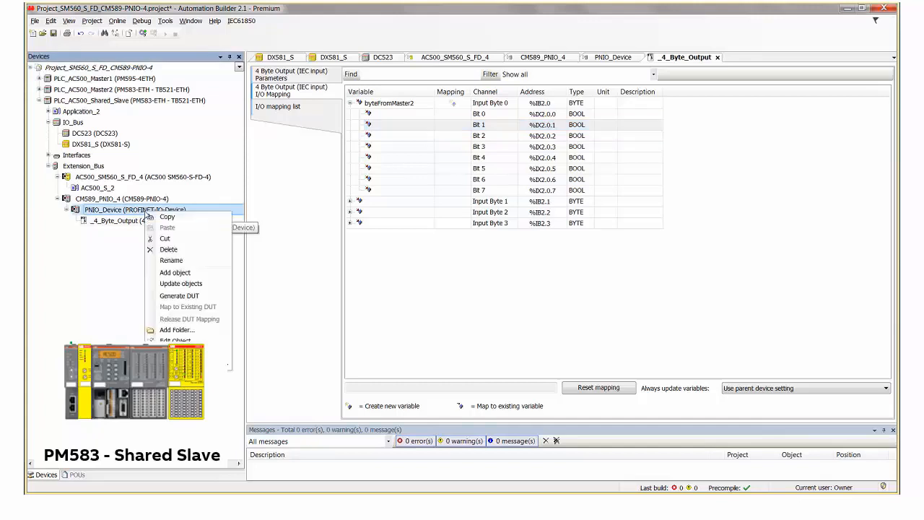
{"action": "left_click", "coordinate": [173, 273]}
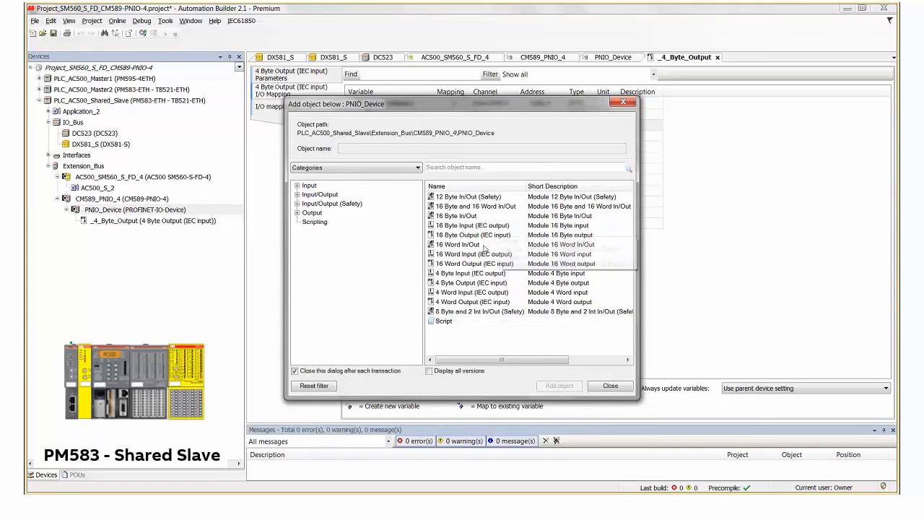
{"action": "left_click", "coordinate": [465, 273]}
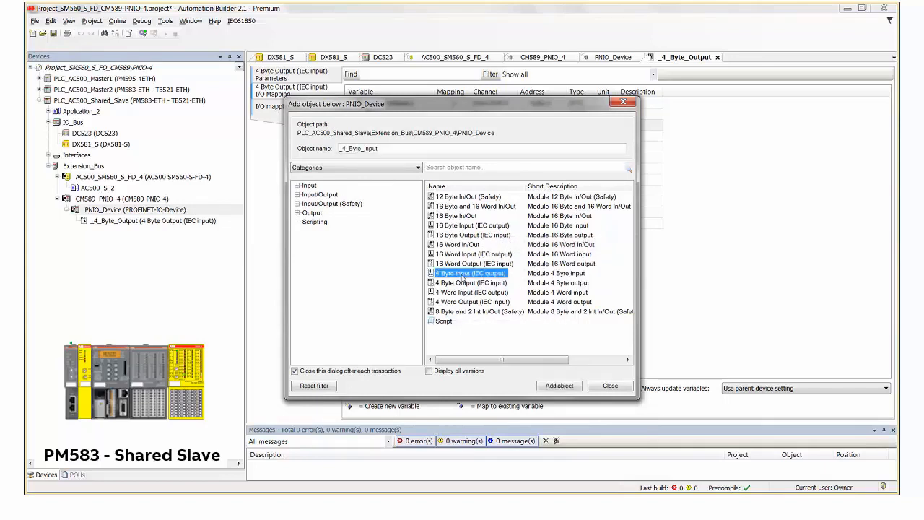
{"action": "left_click", "coordinate": [558, 387]}
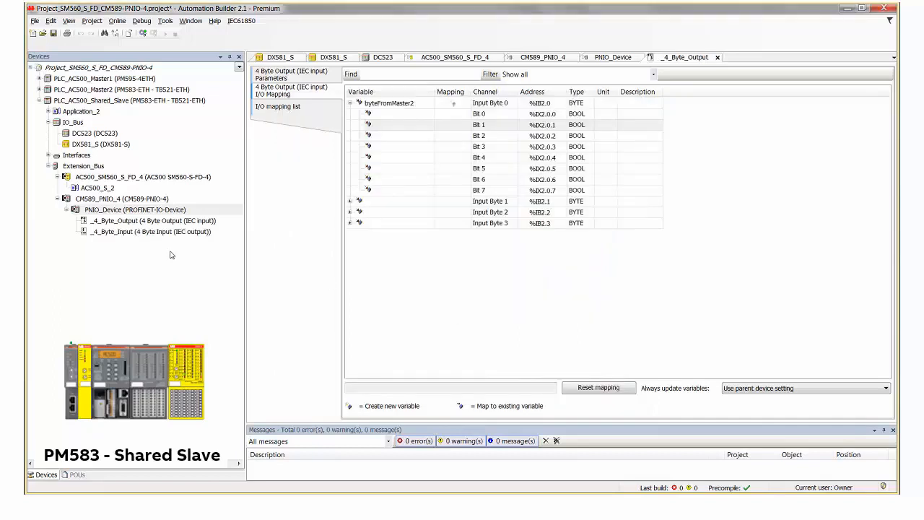
Map the variable byteToMaster1 to Output Byte 0 in the 4 Byte Input module's I/O mapping and save the project.
{"action": "left_click", "coordinate": [165, 231]}
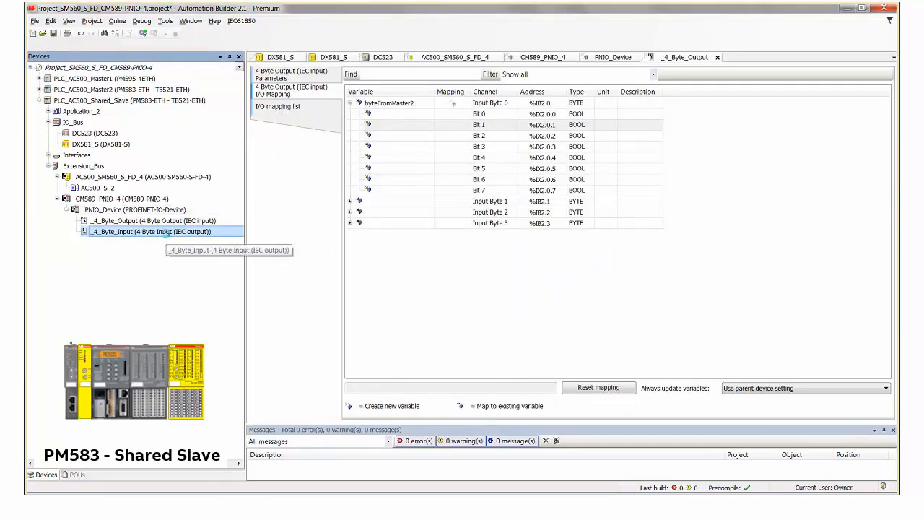
{"action": "double_click", "coordinate": [164, 231]}
{"action": "left_click", "coordinate": [283, 95]}
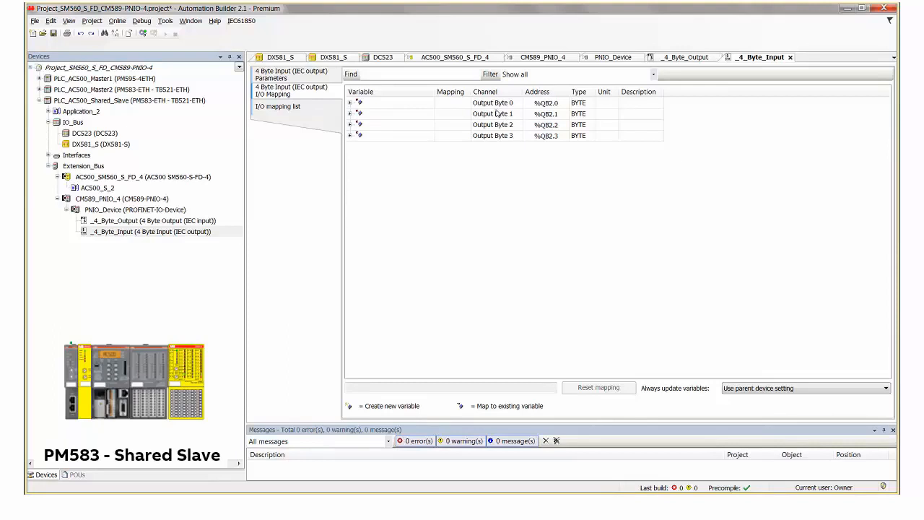
{"action": "left_click", "coordinate": [350, 103]}
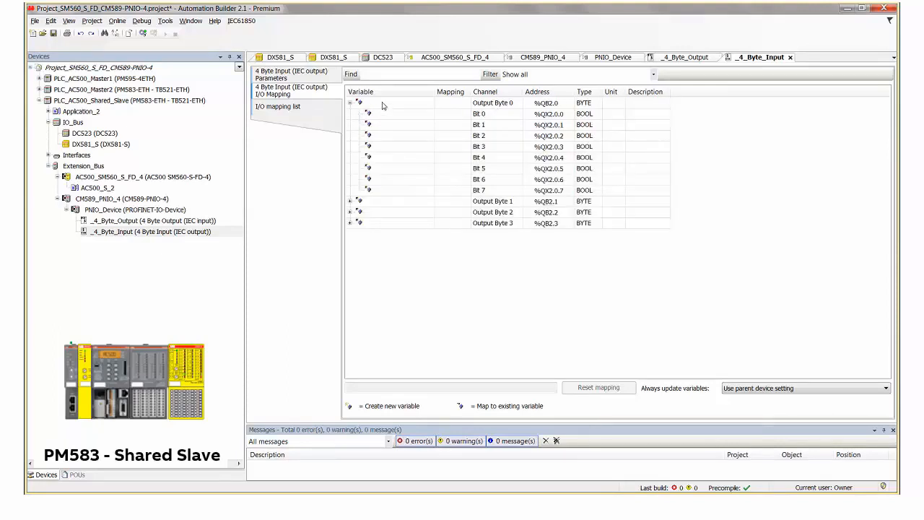
{"action": "double_click", "coordinate": [389, 105]}
{"action": "type", "text": "byte"}
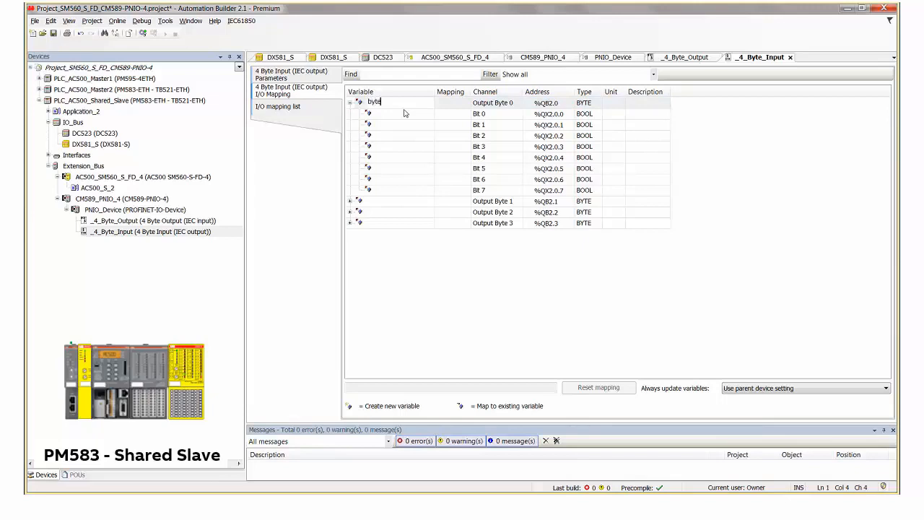
{"action": "type", "text": "ToMaster1"}
{"action": "left_click", "coordinate": [408, 129]}
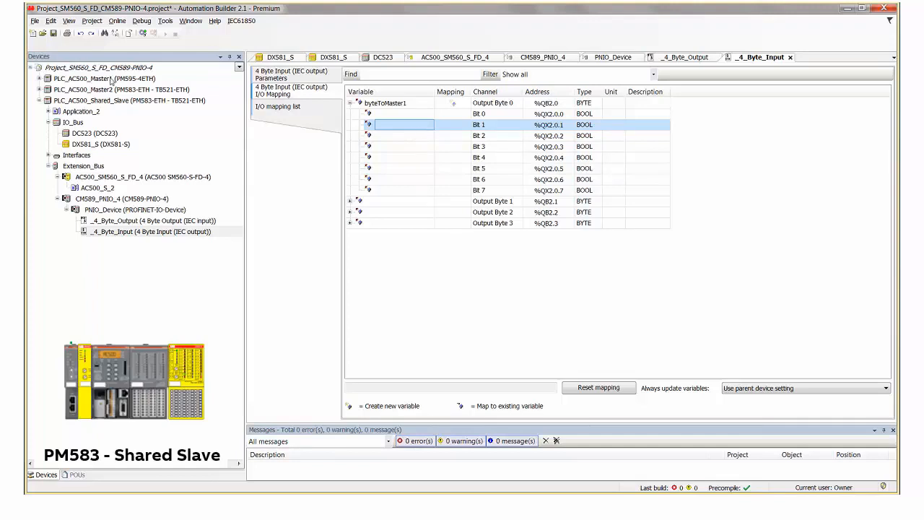
{"action": "left_click", "coordinate": [54, 35]}
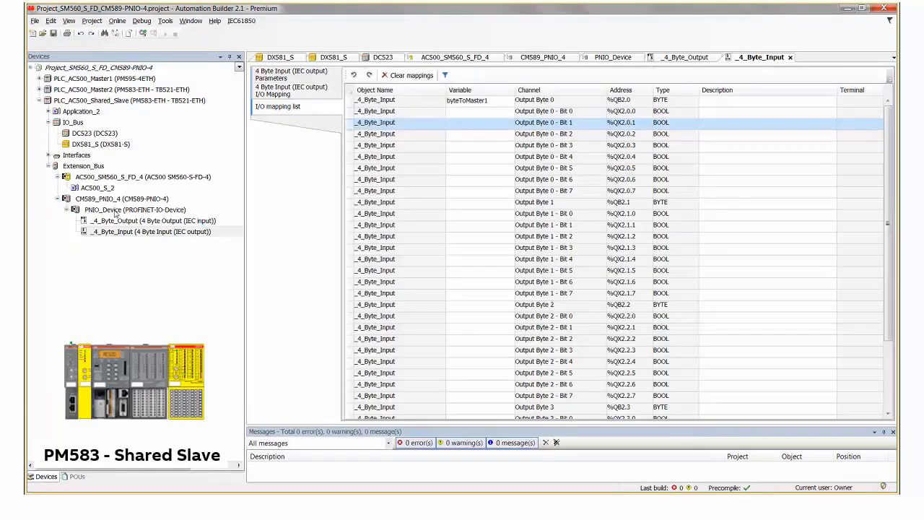
Add a 12 Byte In/Out (Safety) module below the Shared Slave's PNIO_Device.
{"action": "right_click", "coordinate": [115, 210]}
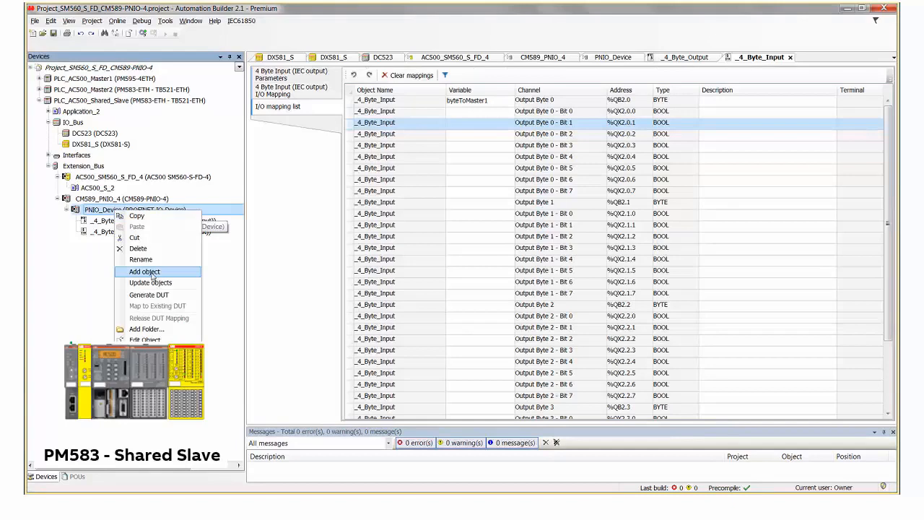
{"action": "left_click", "coordinate": [144, 272]}
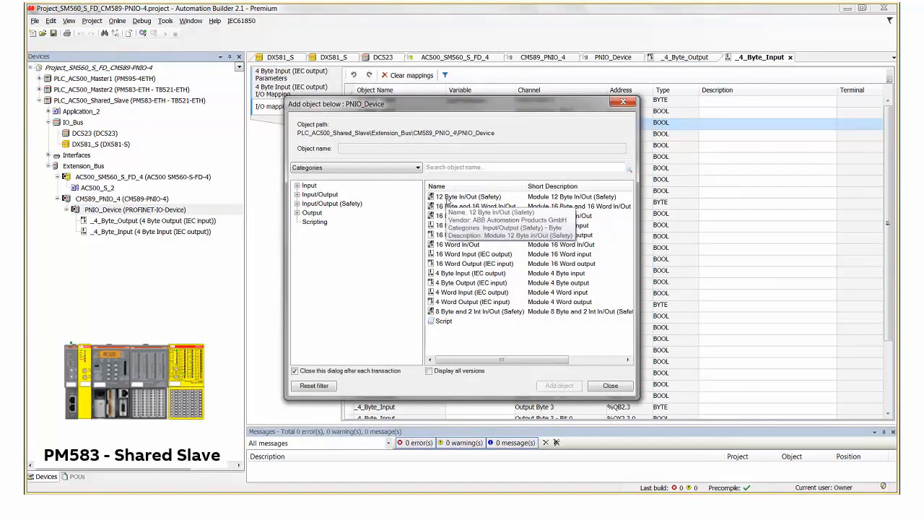
{"action": "left_click", "coordinate": [447, 200]}
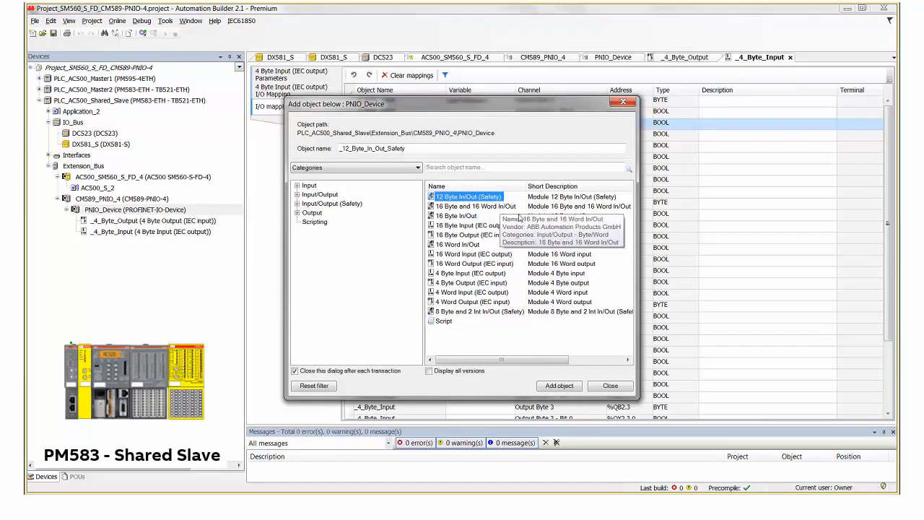
{"action": "left_click", "coordinate": [465, 311]}
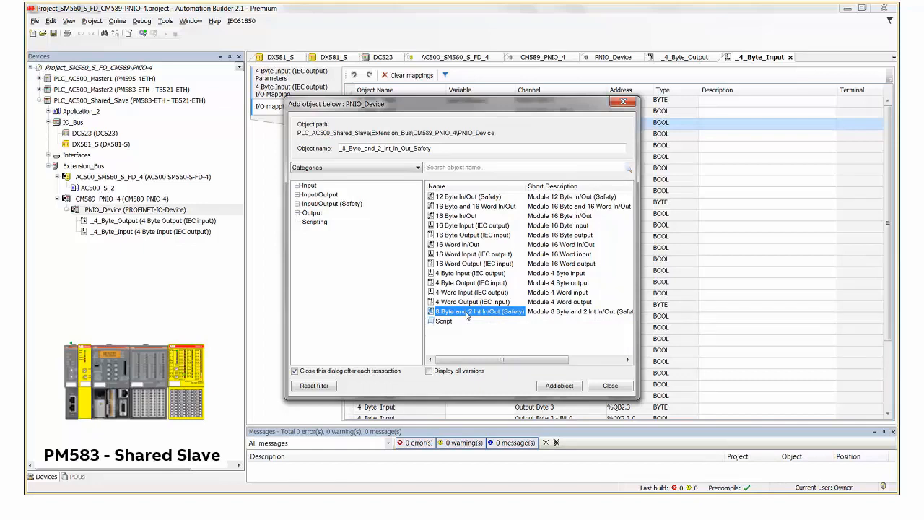
{"action": "left_click", "coordinate": [468, 198]}
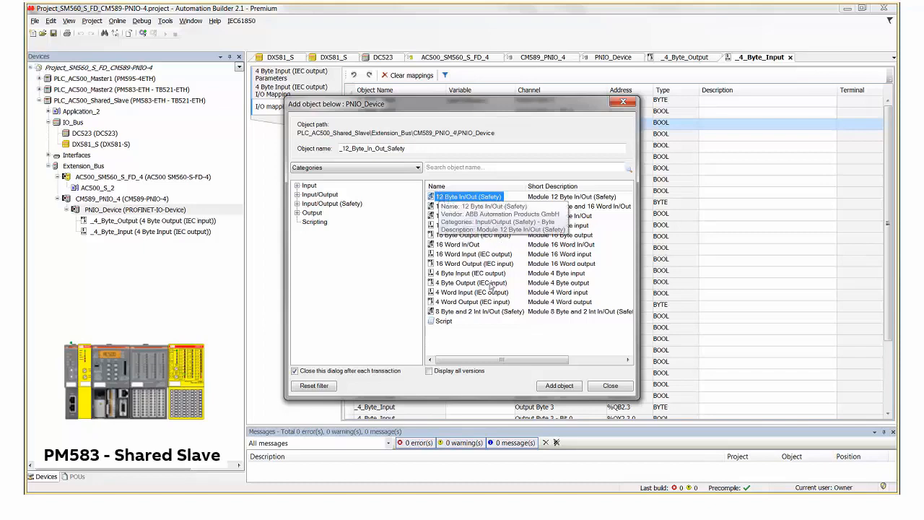
{"action": "left_click", "coordinate": [547, 387]}
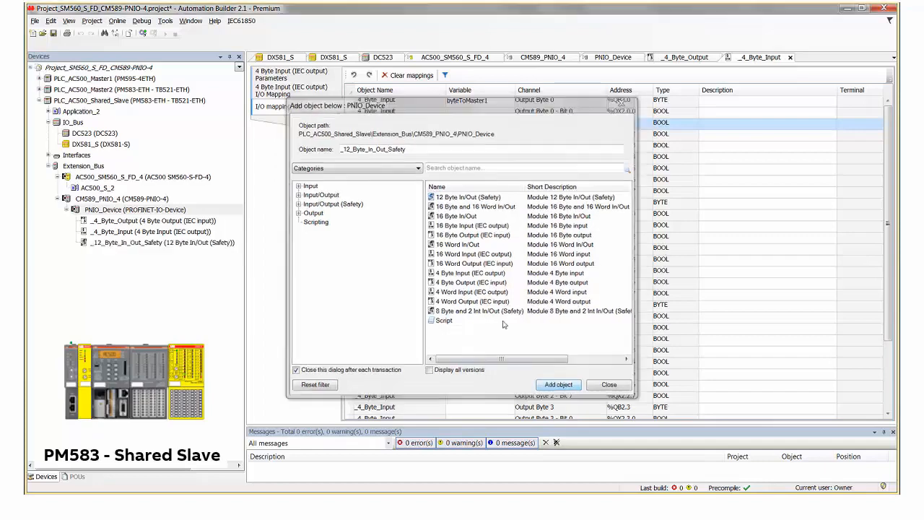
{"action": "left_click", "coordinate": [132, 246]}
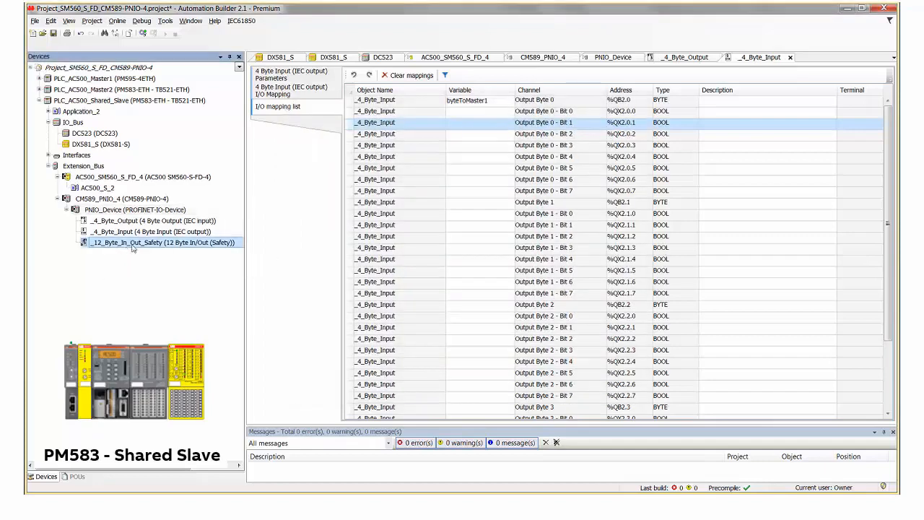
Add a second 12 Byte In/Out (Safety) module below the Shared Slave's PNIO_Device.
{"action": "right_click", "coordinate": [124, 211]}
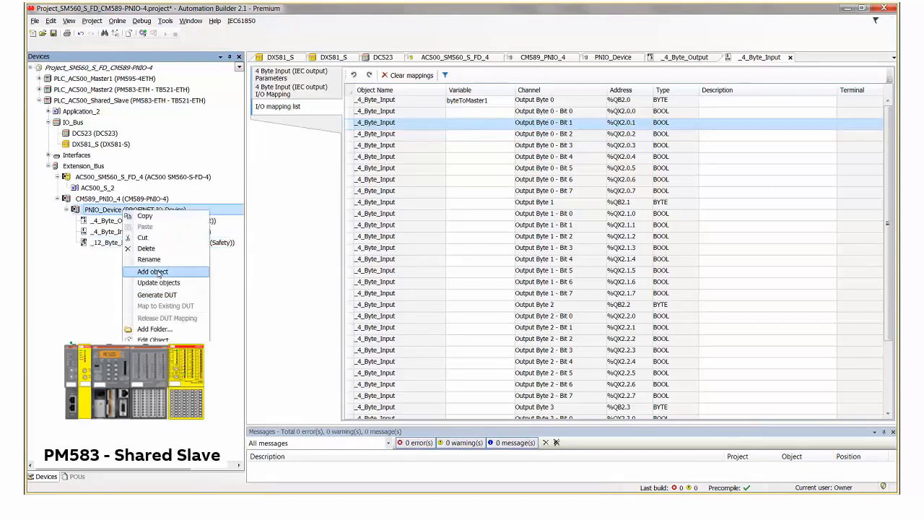
{"action": "left_click", "coordinate": [152, 272]}
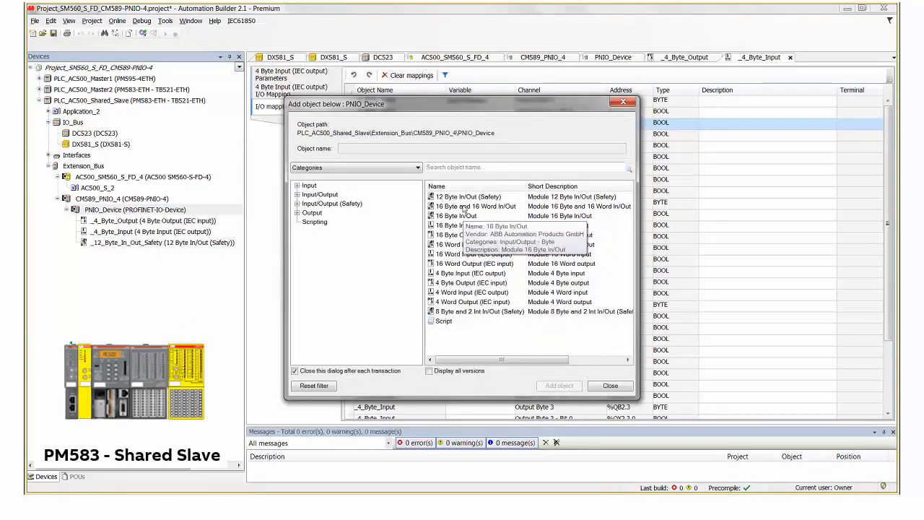
{"action": "left_click", "coordinate": [462, 196]}
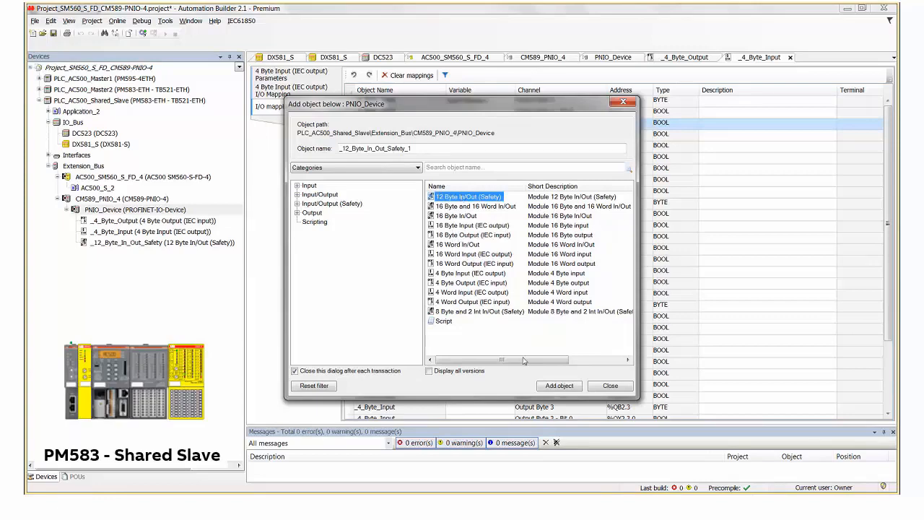
{"action": "left_click", "coordinate": [551, 386]}
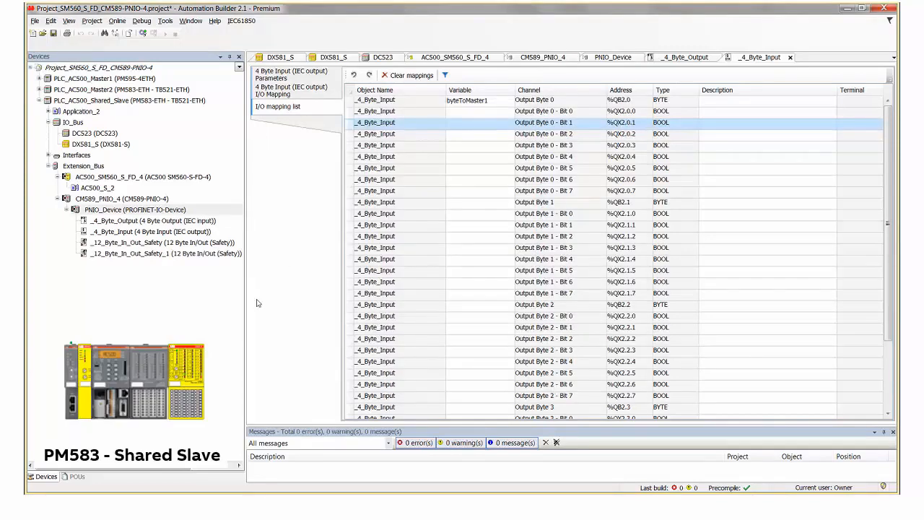
Map the variable S_byte_From_Master2 to Input Byte 0 in the first 12 Byte In/Out (Safety) module's I/O mapping.
{"action": "double_click", "coordinate": [147, 244]}
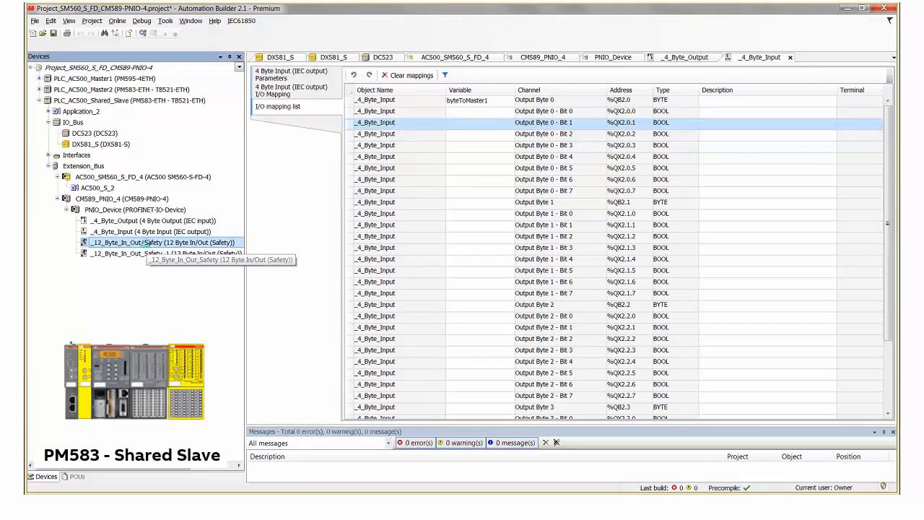
{"action": "left_click", "coordinate": [296, 91]}
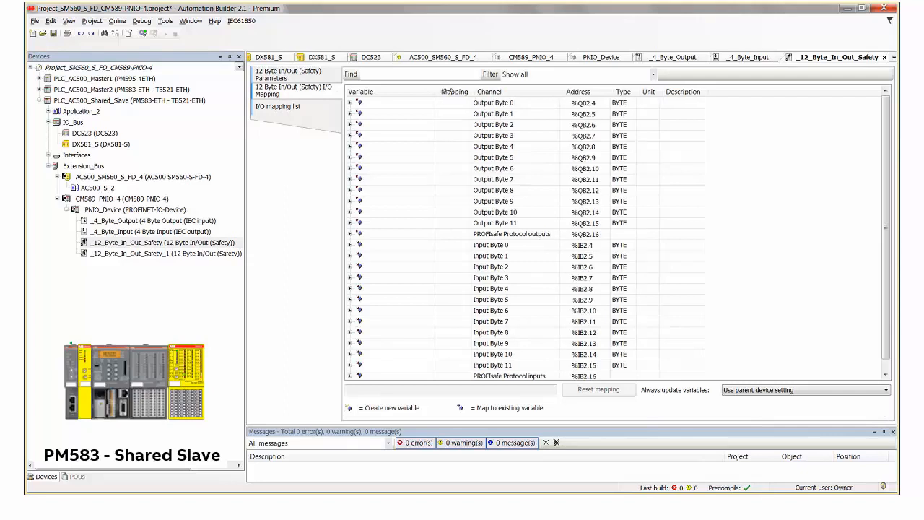
{"action": "left_click_drag", "start_coordinate": [433, 94], "coordinate": [449, 94]}
{"action": "left_click", "coordinate": [350, 244]}
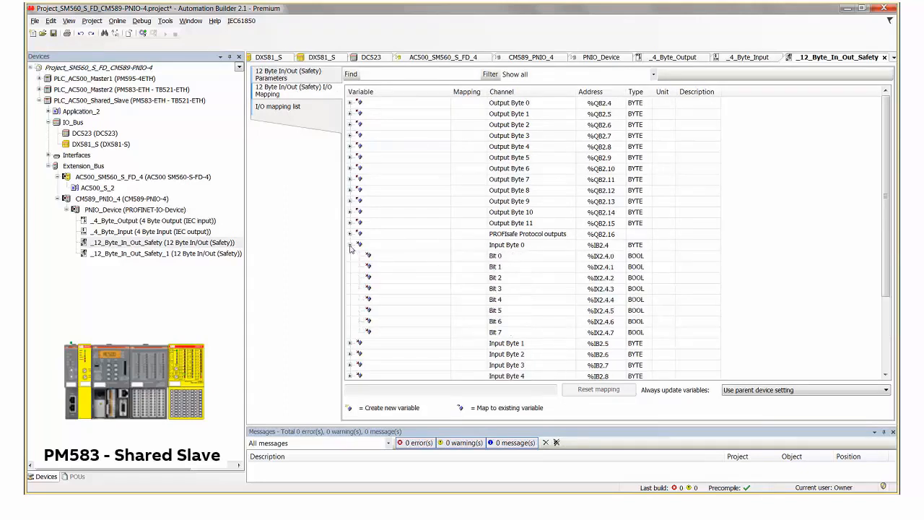
{"action": "double_click", "coordinate": [390, 248]}
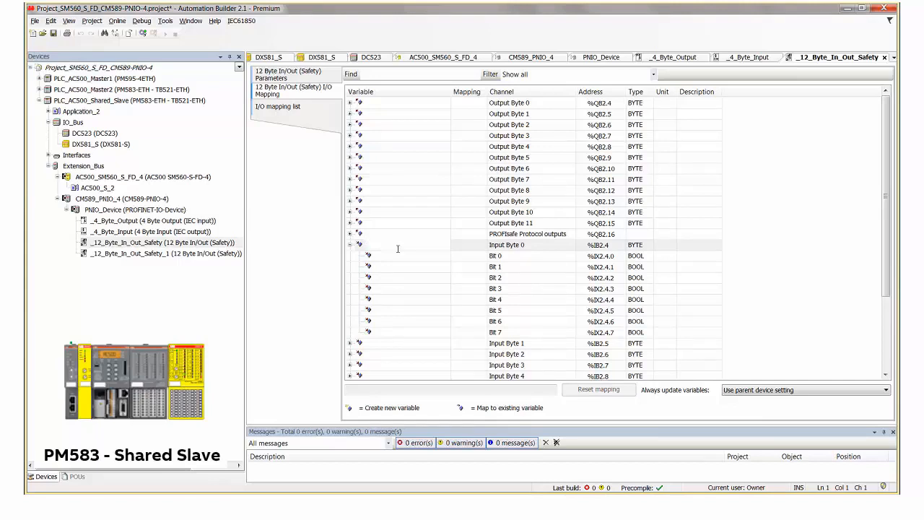
{"action": "type", "text": "S_byte_From_Master2"}
{"action": "left_click", "coordinate": [389, 281]}
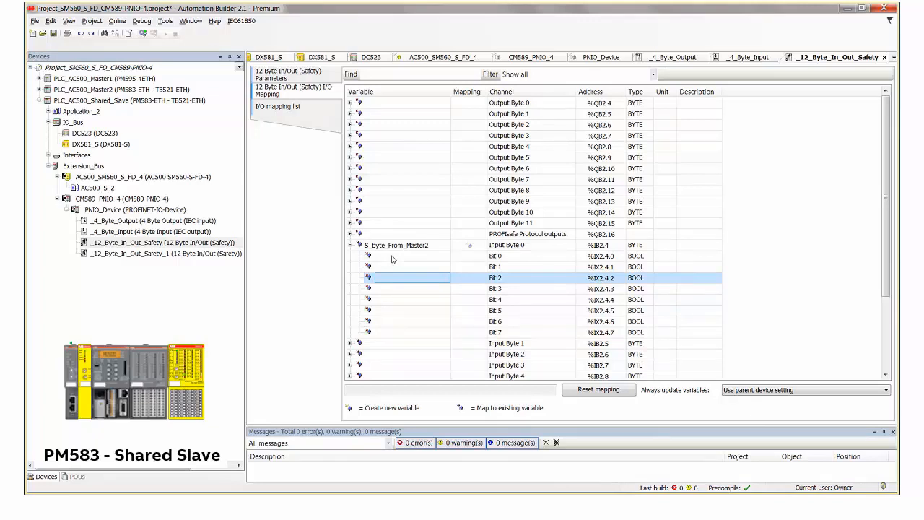
Map the variable S_byte_To_Master1 to Output Byte 0 in the second 12 Byte In/Out (Safety) module's I/O mapping.
{"action": "double_click", "coordinate": [168, 256]}
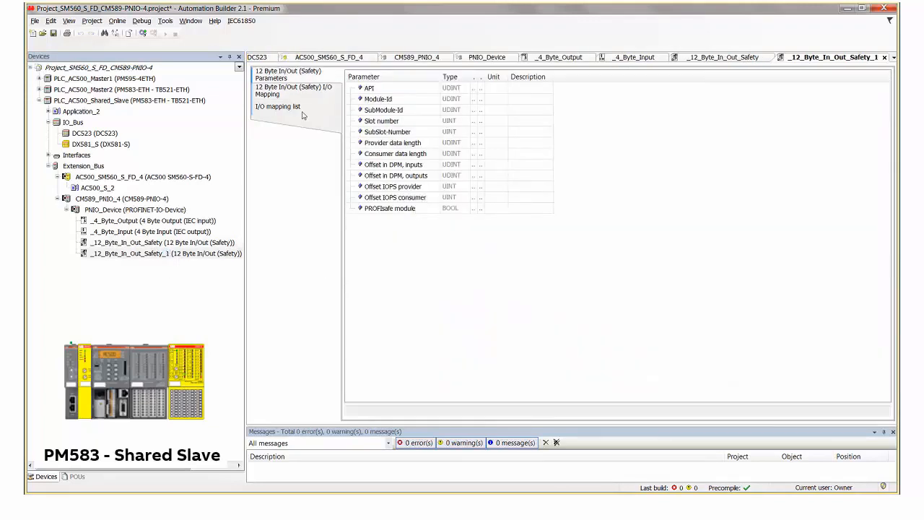
{"action": "left_click", "coordinate": [293, 90]}
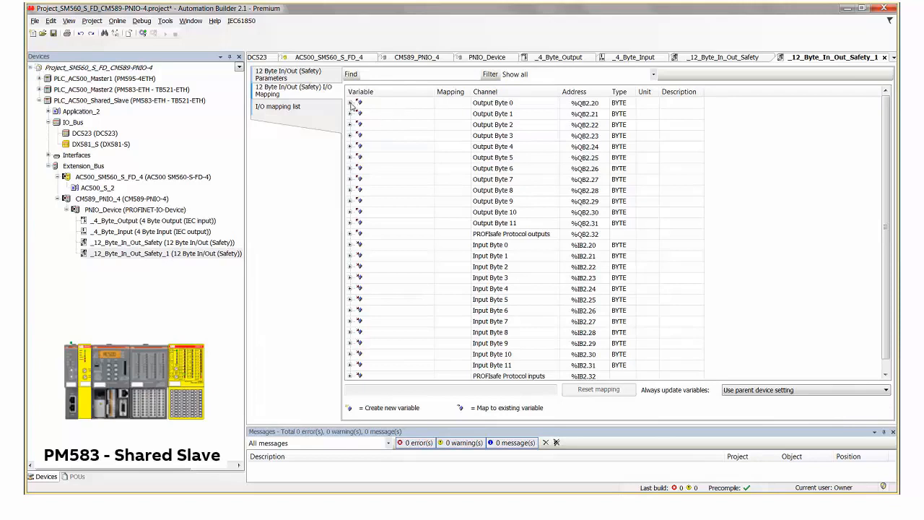
{"action": "left_click", "coordinate": [351, 103]}
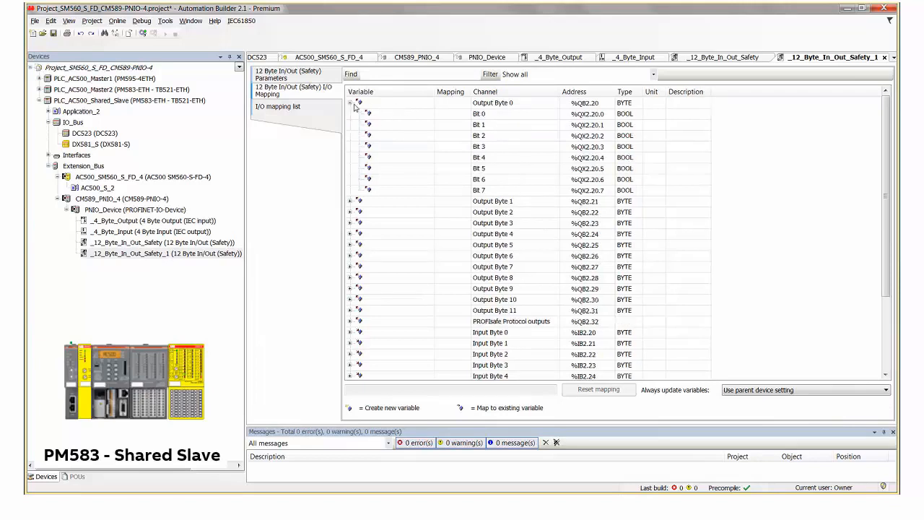
{"action": "left_click", "coordinate": [411, 107]}
{"action": "type", "text": "S"}
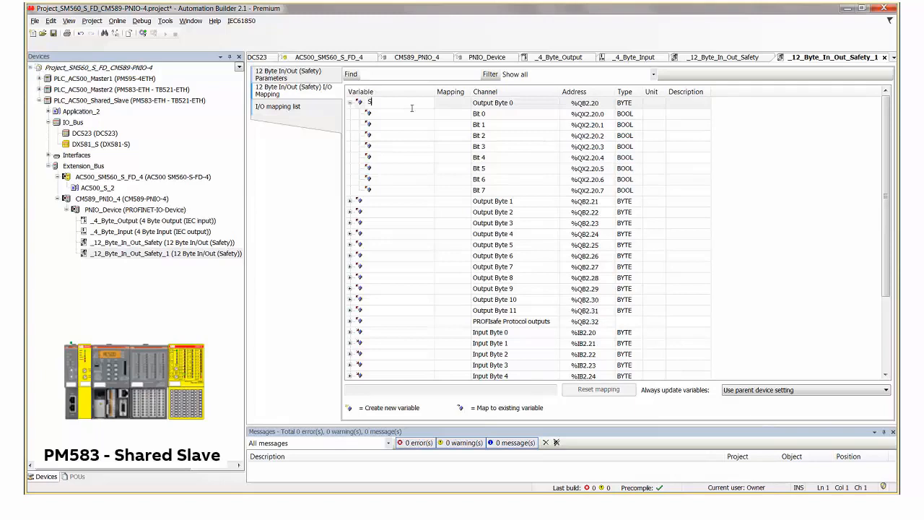
{"action": "type", "text": "_byte_To_Master1"}
{"action": "left_click", "coordinate": [419, 135]}
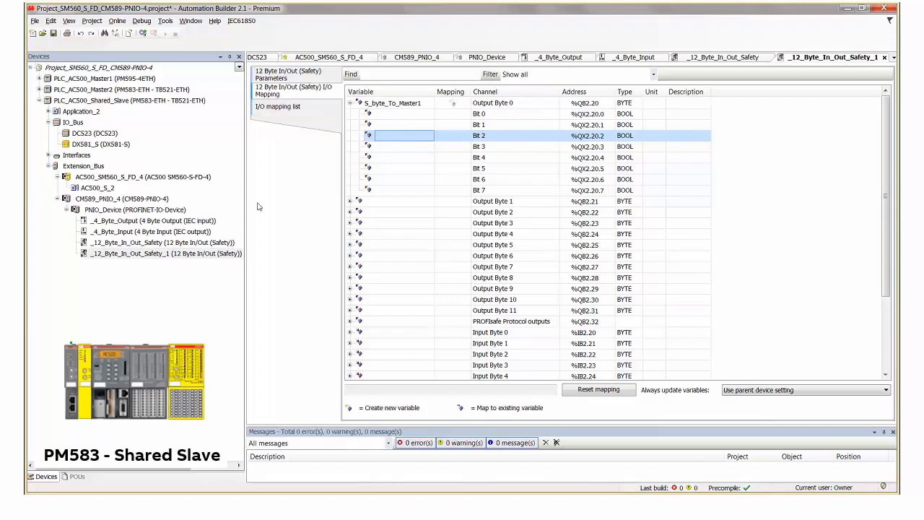
Review the PNIO_Device modules in pairs: 4 Byte Output with the first safety module, 4 Byte Input with the second safety module.
{"action": "left_click", "coordinate": [143, 223]}
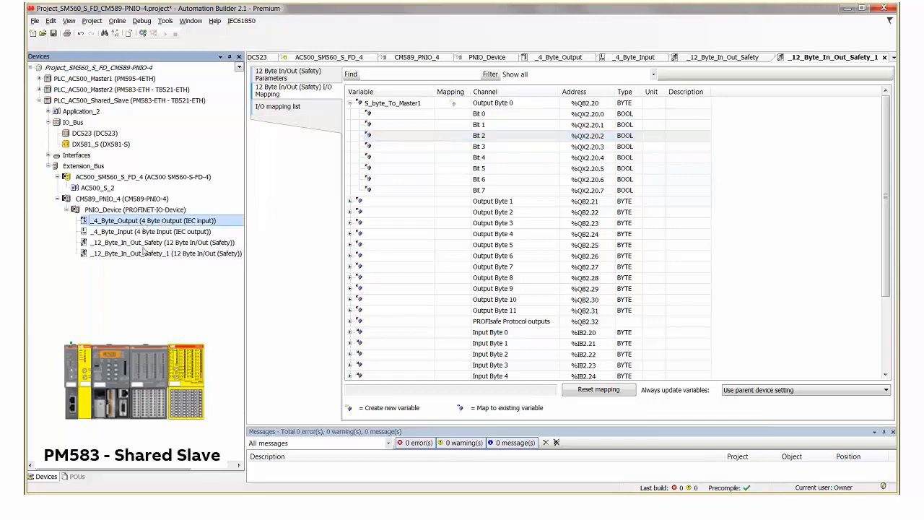
{"action": "left_click", "coordinate": [144, 254], "text": "shift"}
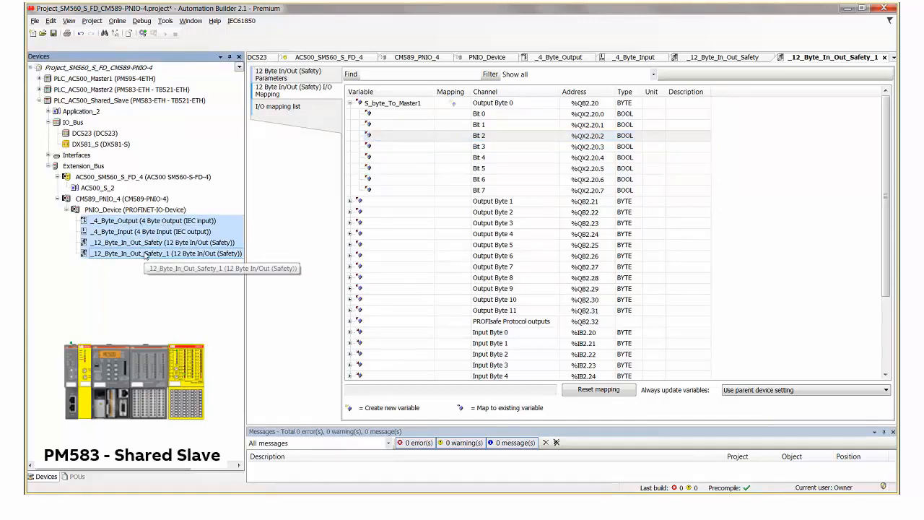
{"action": "left_click", "coordinate": [122, 272]}
{"action": "left_click_drag", "start_coordinate": [127, 225], "coordinate": [129, 249]}
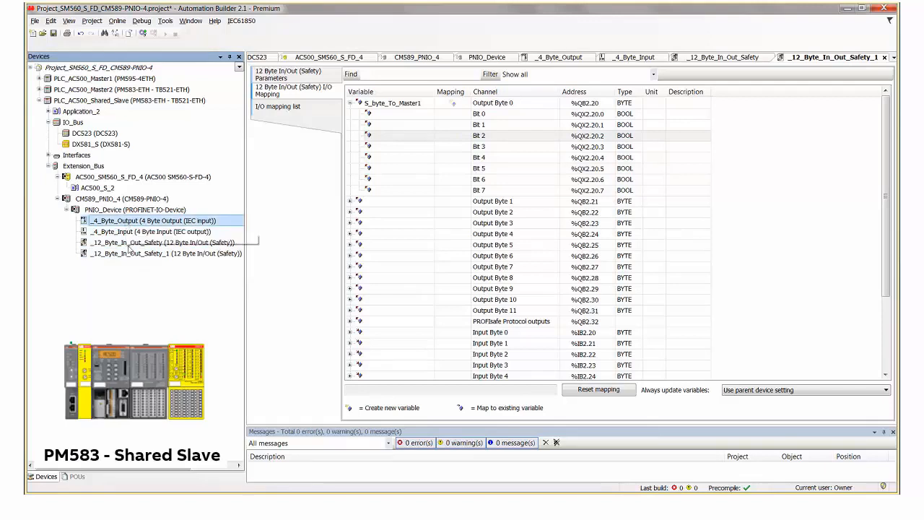
{"action": "left_click", "coordinate": [130, 246], "text": "ctrl"}
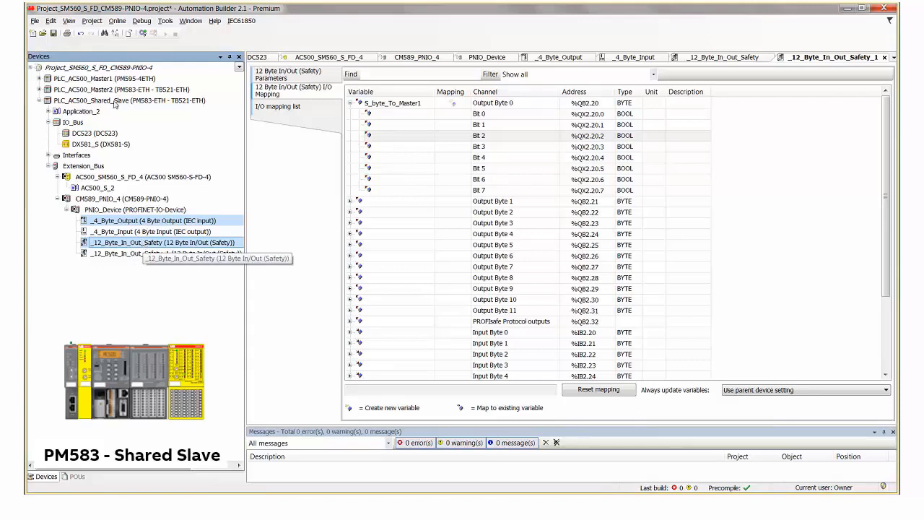
{"action": "left_click", "coordinate": [128, 232], "text": "shift"}
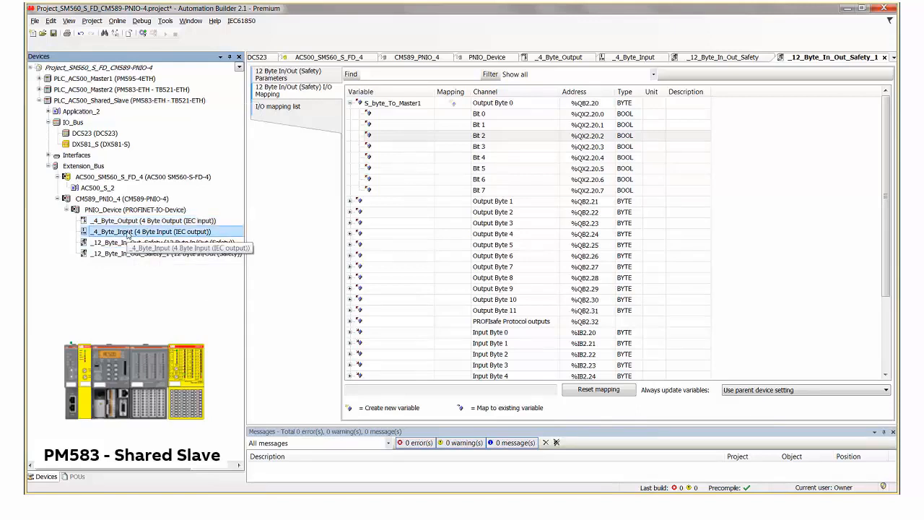
{"action": "left_click", "coordinate": [137, 254], "text": "ctrl"}
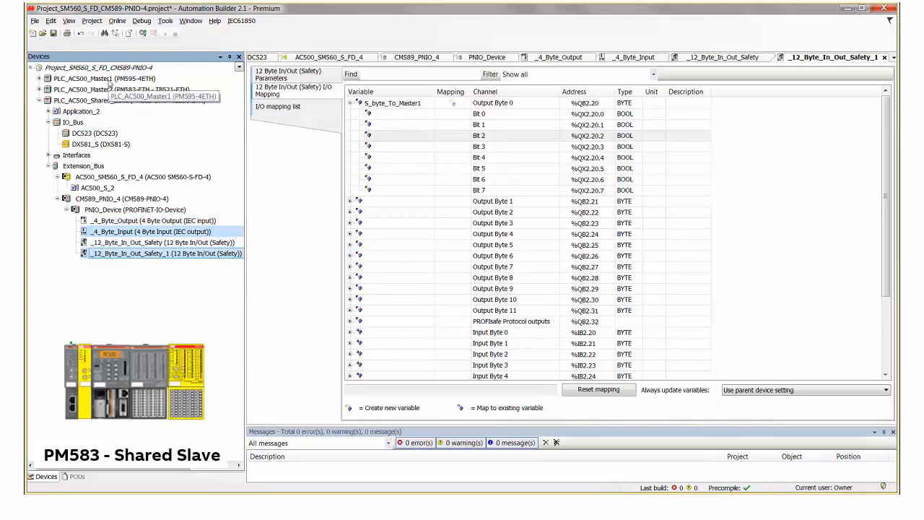
Run a configuration check on the Shared Slave's AC500_SM560_S_FD_4 safety CPU.
{"action": "right_click", "coordinate": [118, 180]}
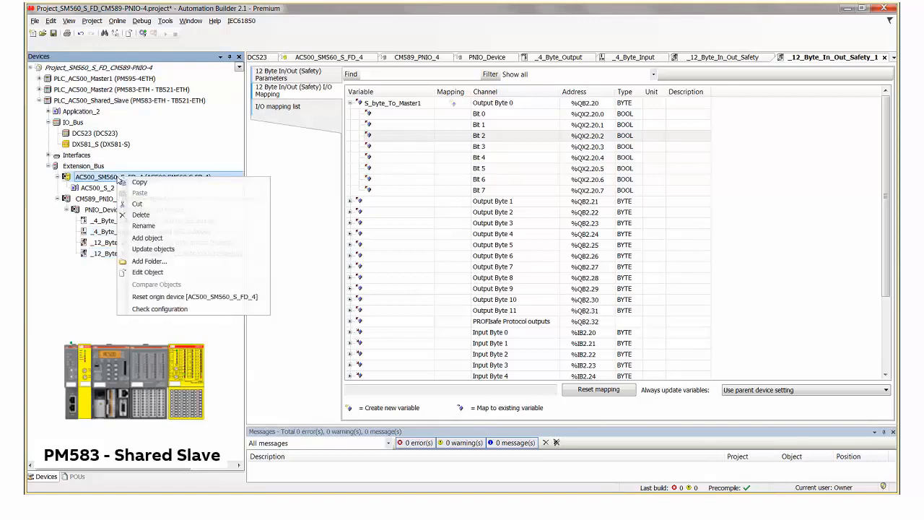
{"action": "left_click", "coordinate": [164, 308]}
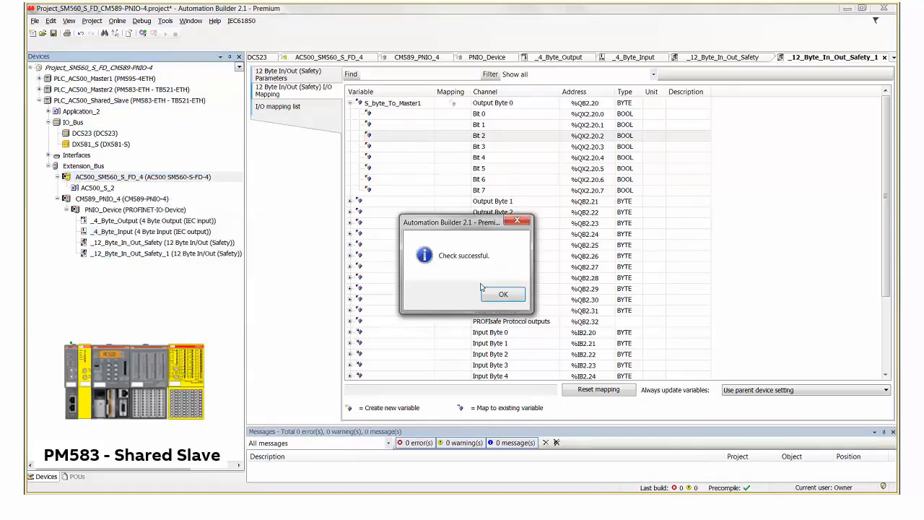
{"action": "left_click", "coordinate": [491, 294]}
Create the safety configuration data for the Shared Slave's AC500_S_2 application and confirm each inserted library.
{"action": "right_click", "coordinate": [106, 189]}
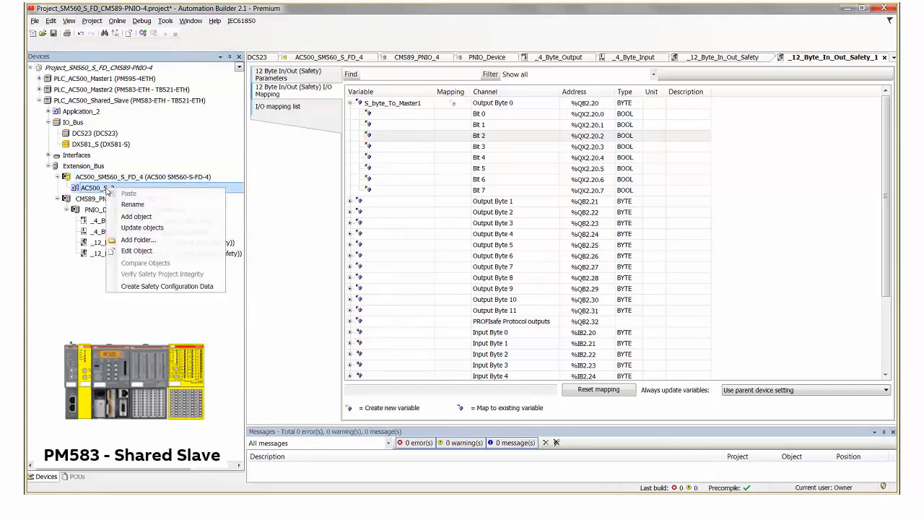
{"action": "left_click", "coordinate": [161, 286]}
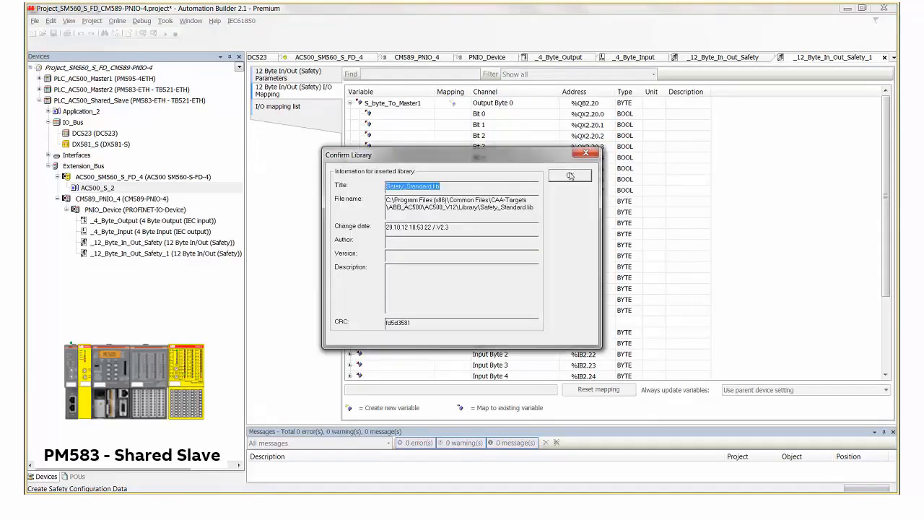
{"action": "left_click", "coordinate": [570, 177]}
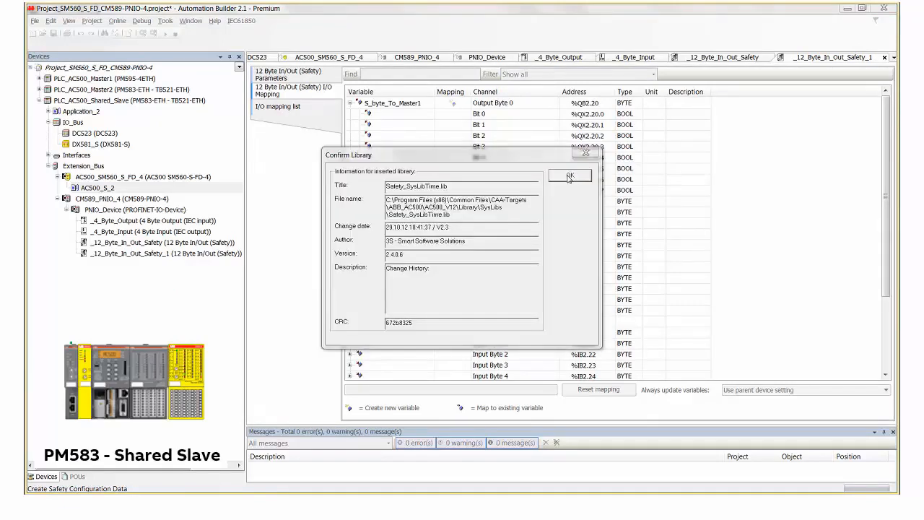
{"action": "left_click", "coordinate": [569, 176]}
{"action": "left_click", "coordinate": [570, 176]}
{"action": "left_click", "coordinate": [570, 177]}
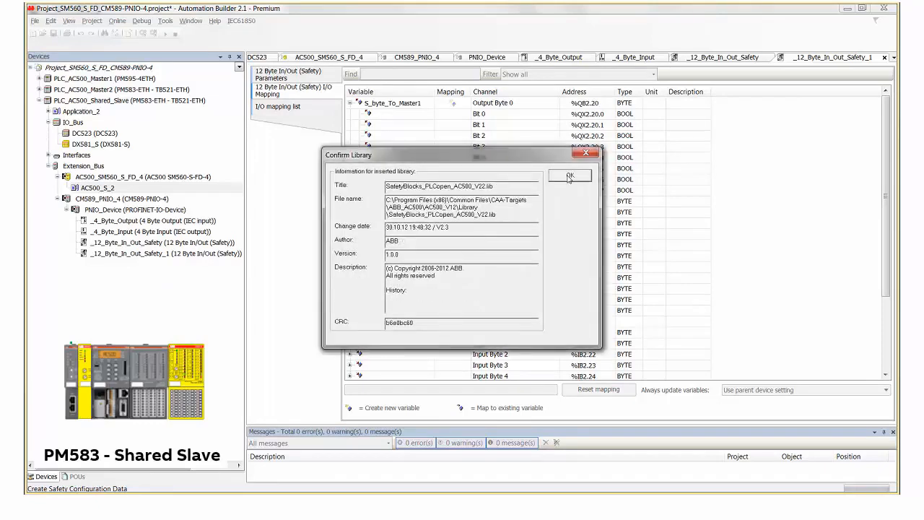
{"action": "left_click", "coordinate": [570, 177]}
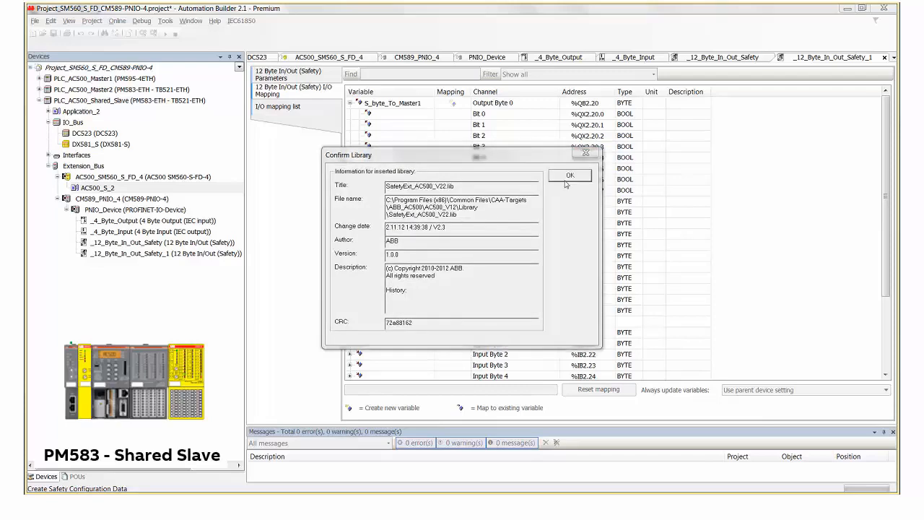
{"action": "left_click_drag", "start_coordinate": [424, 322], "coordinate": [383, 321]}
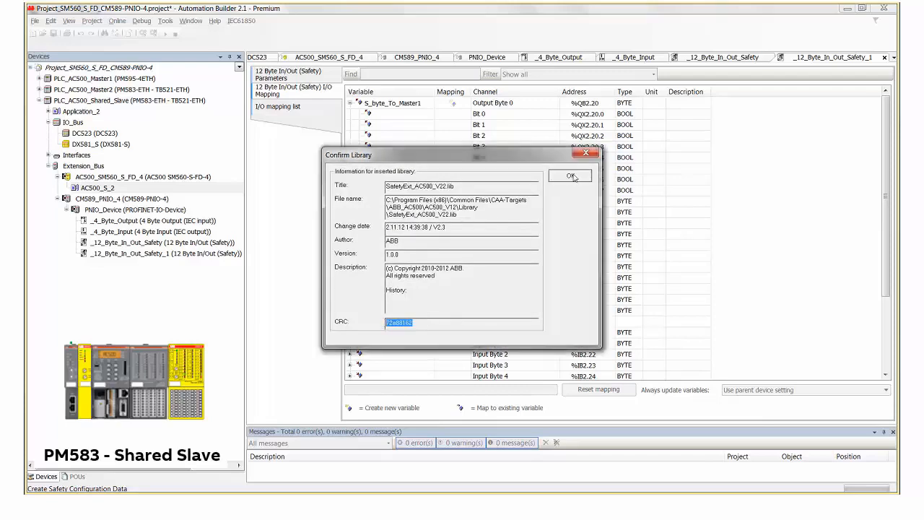
{"action": "left_click", "coordinate": [569, 177]}
{"action": "left_click", "coordinate": [570, 177]}
{"action": "left_click", "coordinate": [569, 177]}
{"action": "left_click", "coordinate": [569, 177]}
{"action": "left_click", "coordinate": [569, 177]}
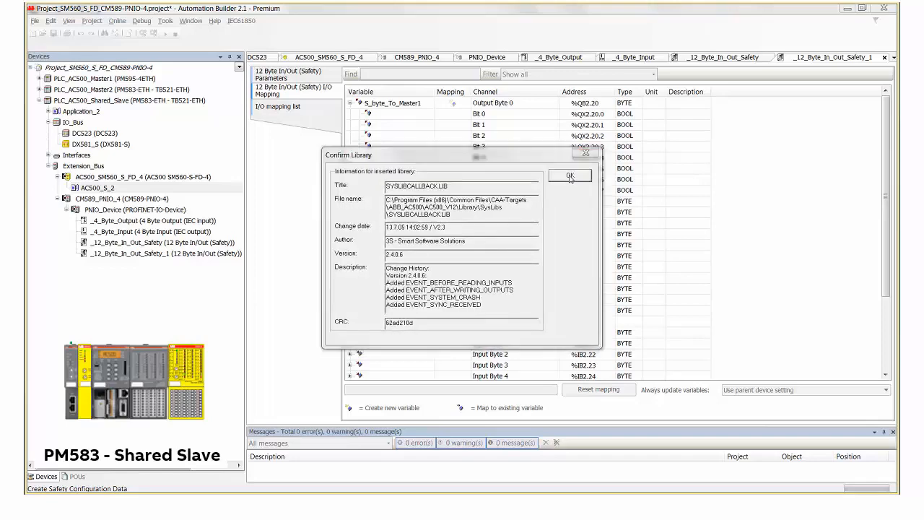
{"action": "left_click", "coordinate": [570, 177]}
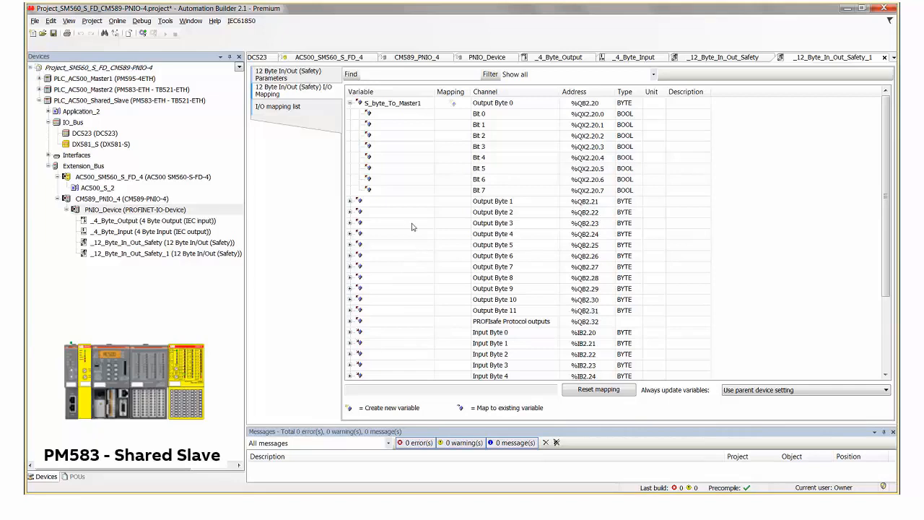
Open the AC500_S_2 safety program in CoDeSys, maximize the PLC_PRG editor and enlarge its declaration area.
{"action": "left_click", "coordinate": [306, 481]}
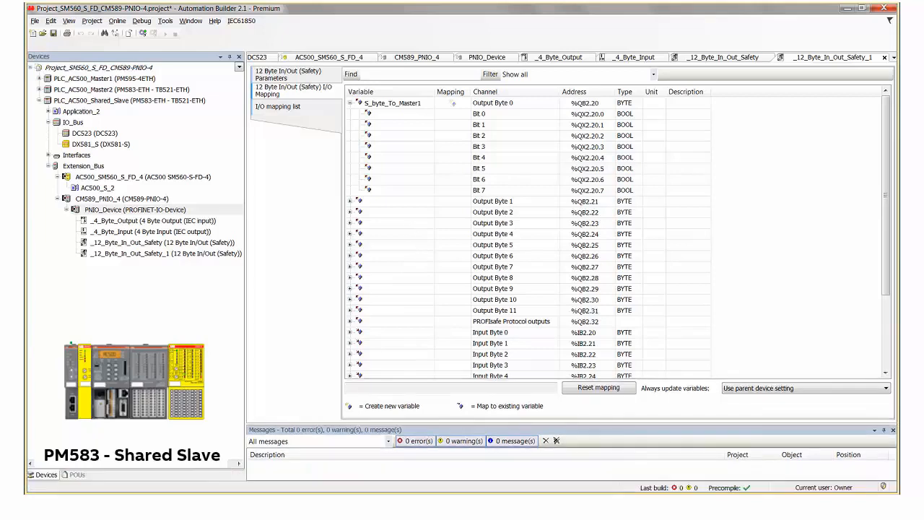
{"action": "left_click_drag", "start_coordinate": [93, 189], "coordinate": [181, 206]}
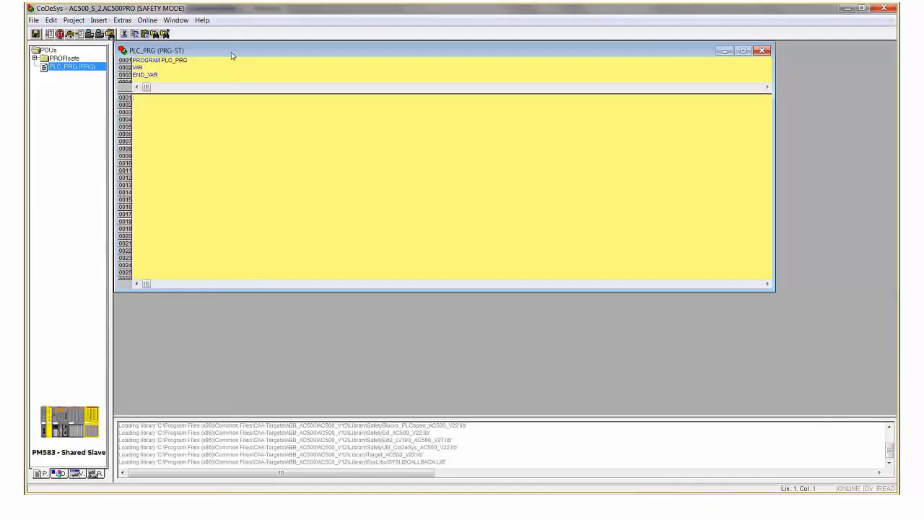
{"action": "double_click", "coordinate": [231, 49]}
{"action": "left_click_drag", "start_coordinate": [214, 77], "coordinate": [214, 97]}
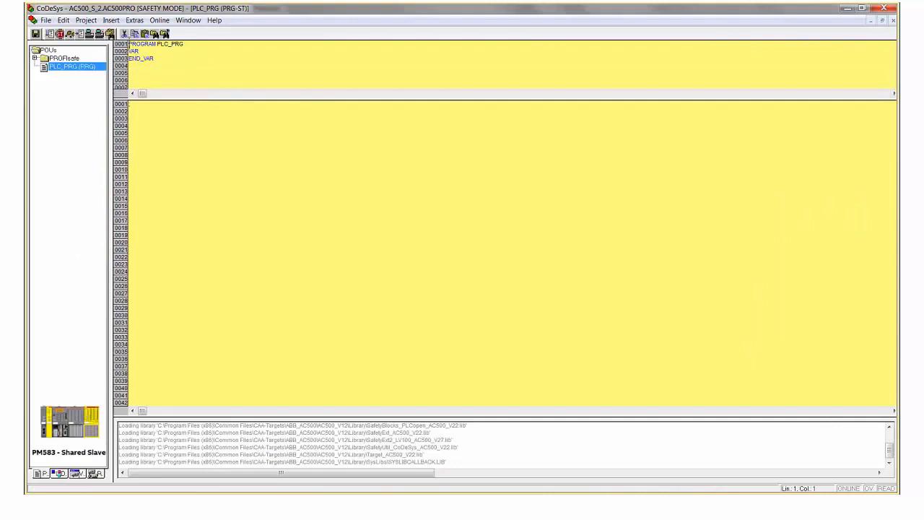
Import the export file SF_STARTUP.EXP from the Desktop into the safety project.
{"action": "left_click", "coordinate": [86, 20]}
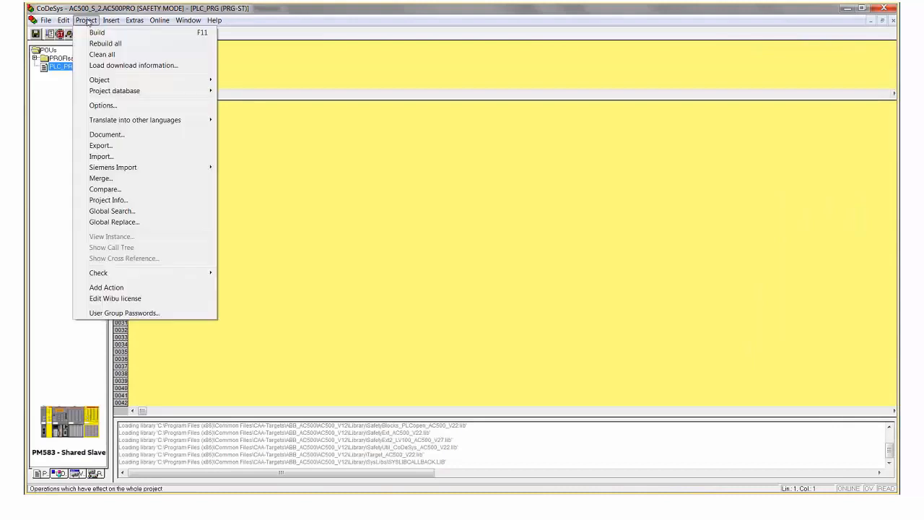
{"action": "left_click", "coordinate": [314, 159]}
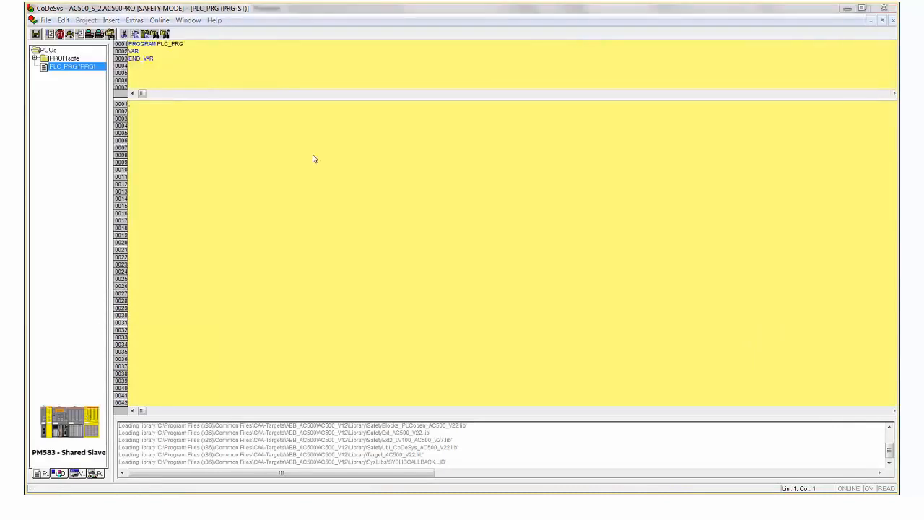
{"action": "left_click_drag", "start_coordinate": [273, 70], "coordinate": [274, 117]}
{"action": "left_click", "coordinate": [134, 128]}
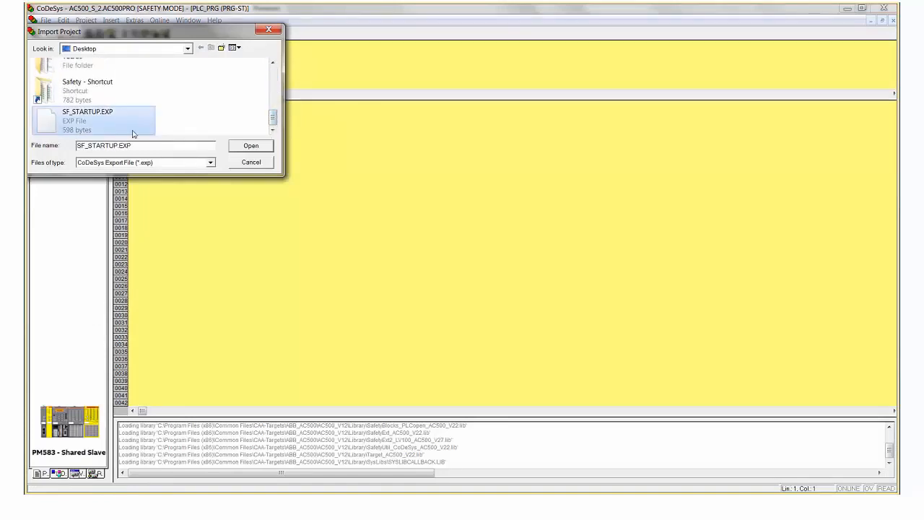
{"action": "left_click", "coordinate": [251, 146]}
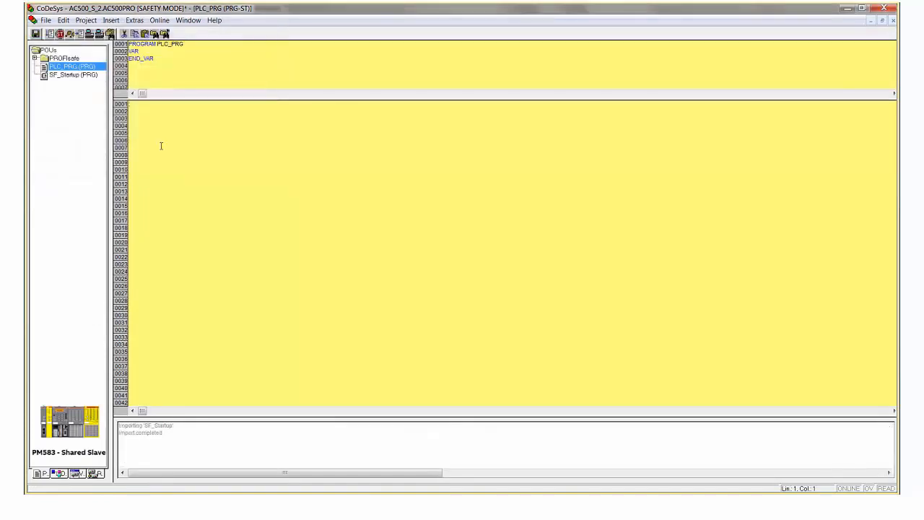
Check the imported SF_Startup program, call it in line 1 of PLC_PRG as "SF_Startup();" and save the project.
{"action": "double_click", "coordinate": [78, 75]}
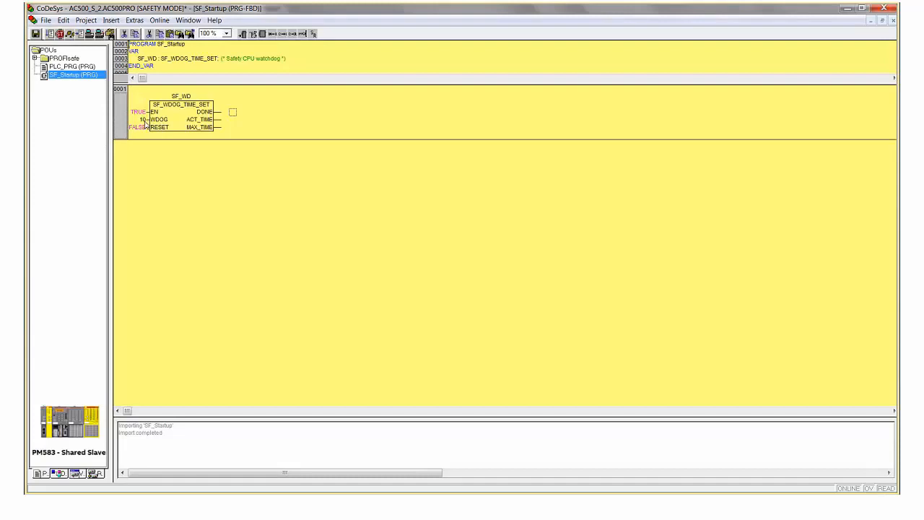
{"action": "double_click", "coordinate": [76, 67]}
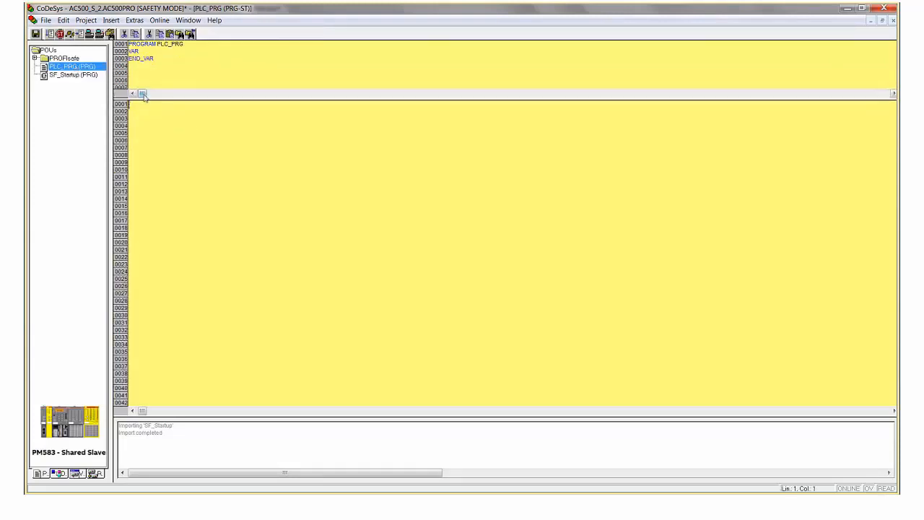
{"action": "type", "text": "SF_Startup"}
{"action": "key", "text": "BackSpace"}
{"action": "type", "text": "();"}
{"action": "key", "text": "ctrl+s"}
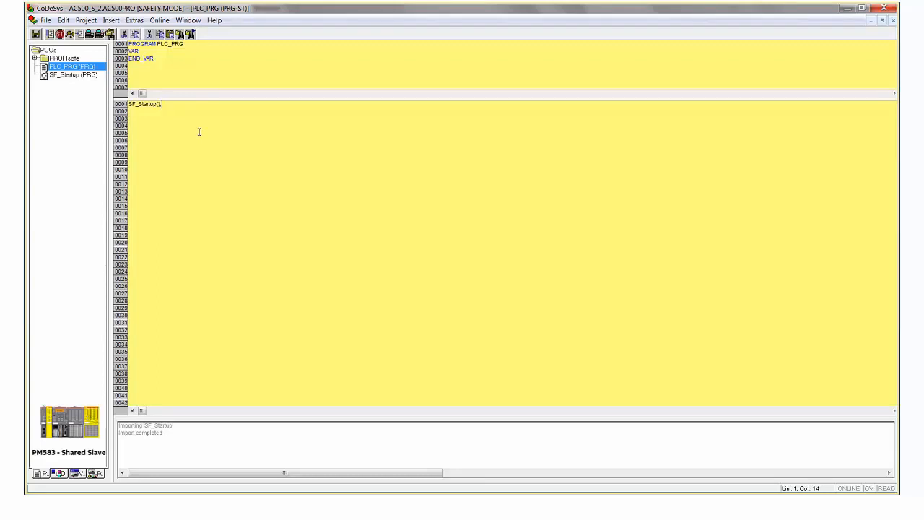
Examine the PROFIsafe global variable lists Vars_Input and Vars_Output for the mapped safety variables.
{"action": "left_click", "coordinate": [95, 473]}
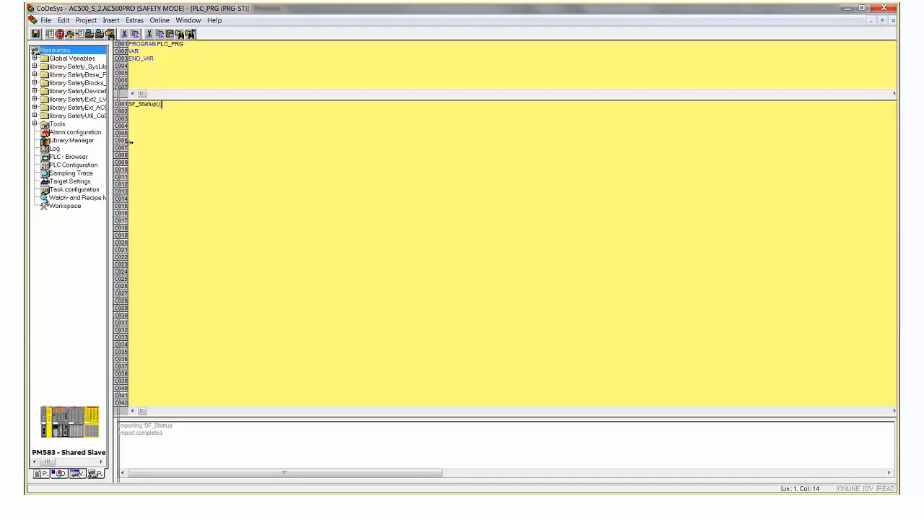
{"action": "left_click_drag", "start_coordinate": [110, 145], "coordinate": [164, 137]}
{"action": "left_click", "coordinate": [35, 58]}
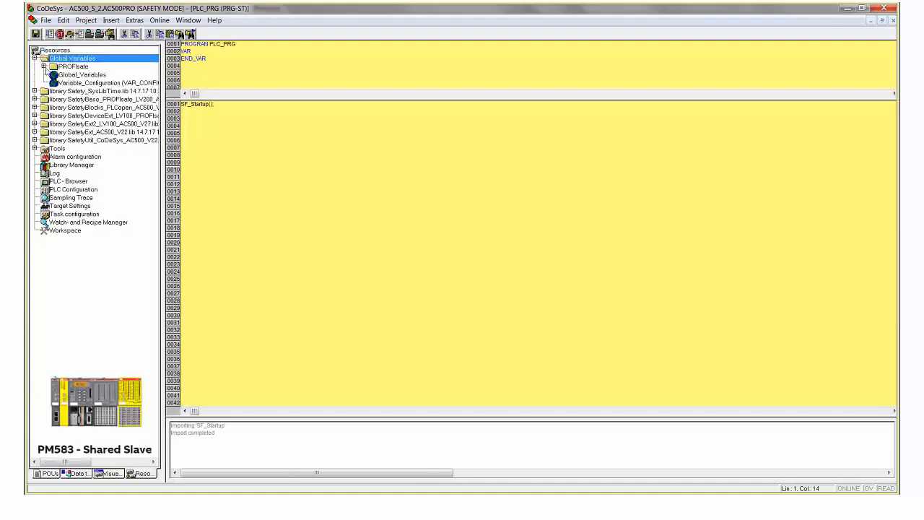
{"action": "left_click", "coordinate": [44, 66]}
{"action": "double_click", "coordinate": [91, 98]}
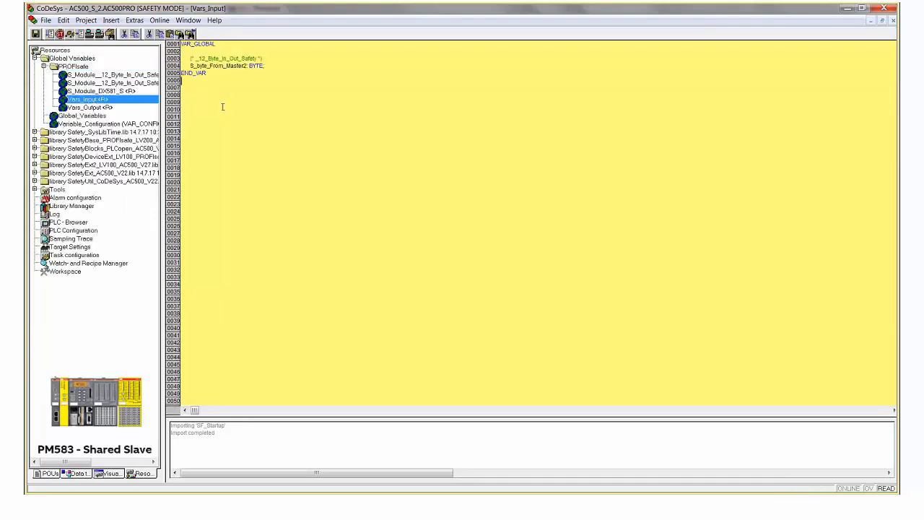
{"action": "left_click_drag", "start_coordinate": [189, 65], "coordinate": [248, 66]}
{"action": "double_click", "coordinate": [98, 108]}
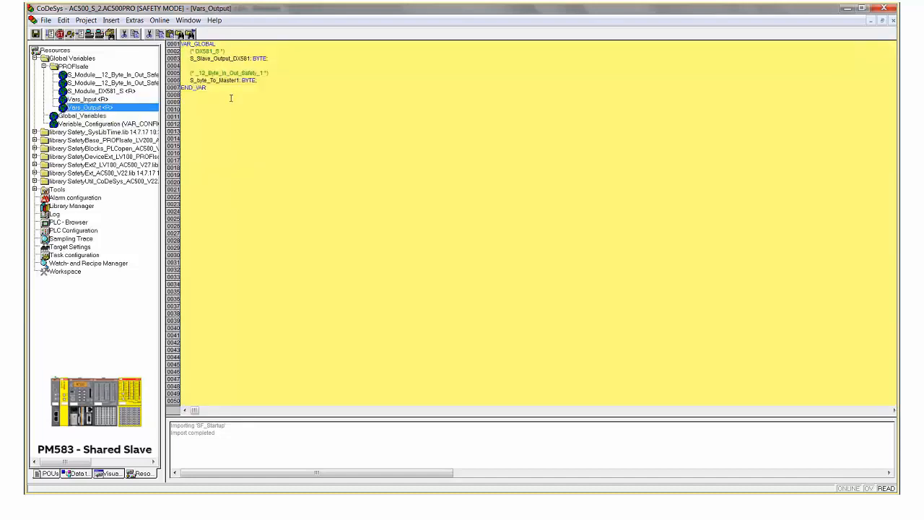
{"action": "left_click_drag", "start_coordinate": [190, 59], "coordinate": [270, 59]}
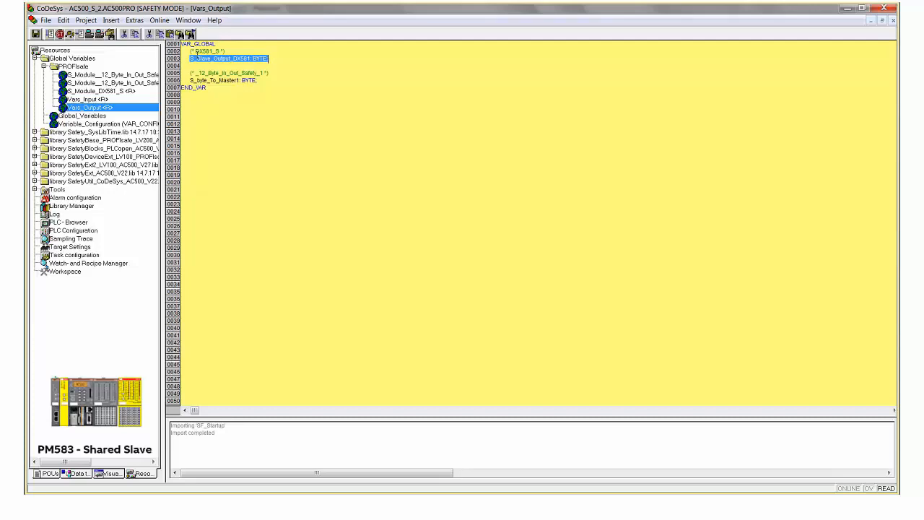
{"action": "left_click_drag", "start_coordinate": [190, 80], "coordinate": [238, 82]}
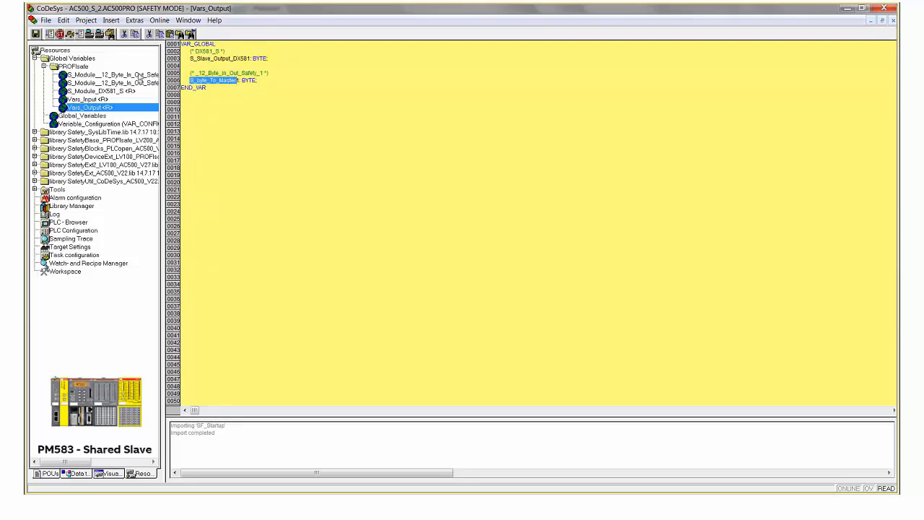
Begin line 2 of PLC_PRG with the global output variable S_byte_To_Master1 and the assignment operator ":=".
{"action": "left_click", "coordinate": [48, 474]}
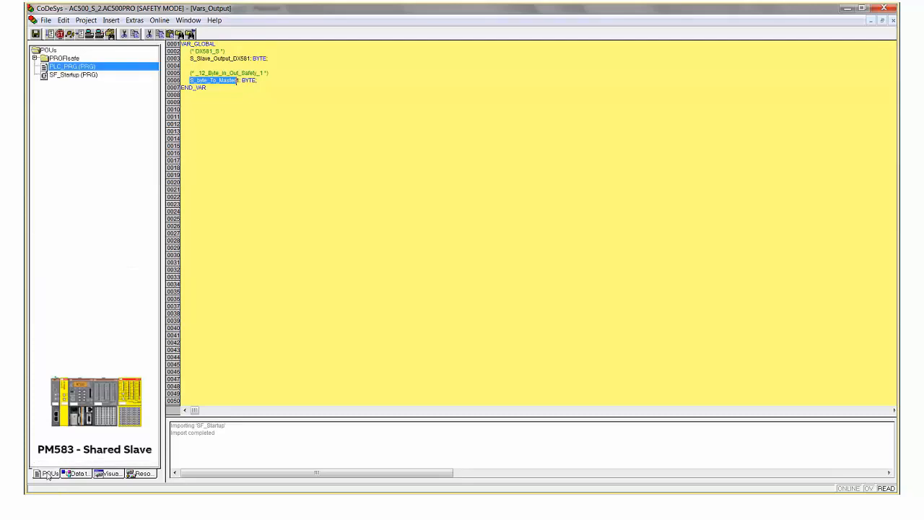
{"action": "double_click", "coordinate": [85, 68]}
{"action": "left_click", "coordinate": [230, 109]}
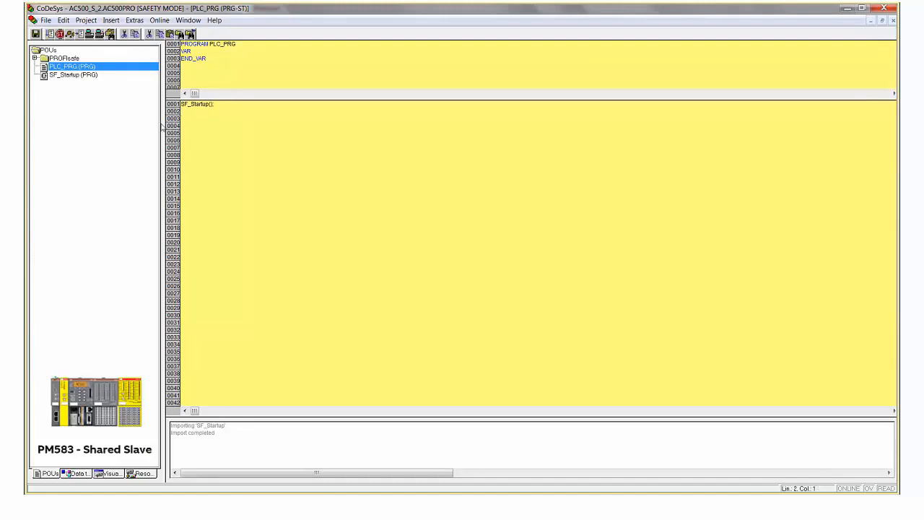
{"action": "key", "text": "F2"}
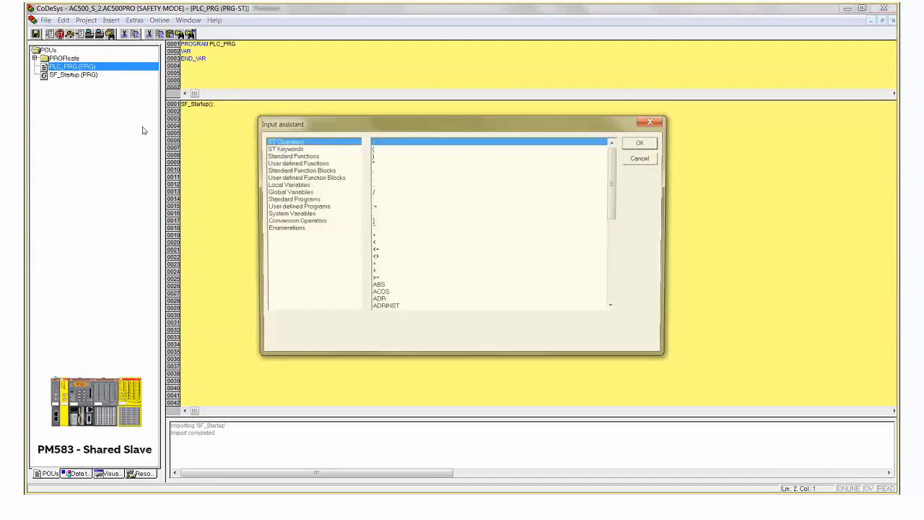
{"action": "left_click", "coordinate": [293, 192]}
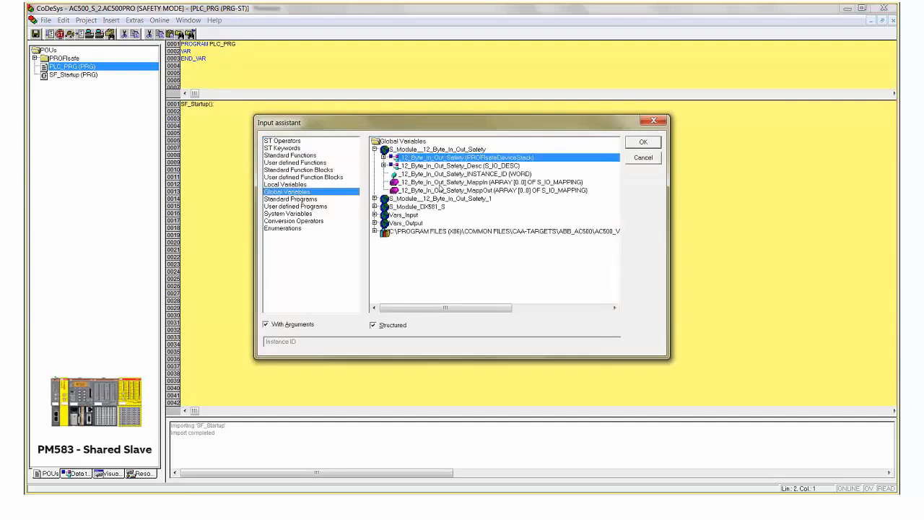
{"action": "left_click", "coordinate": [375, 223]}
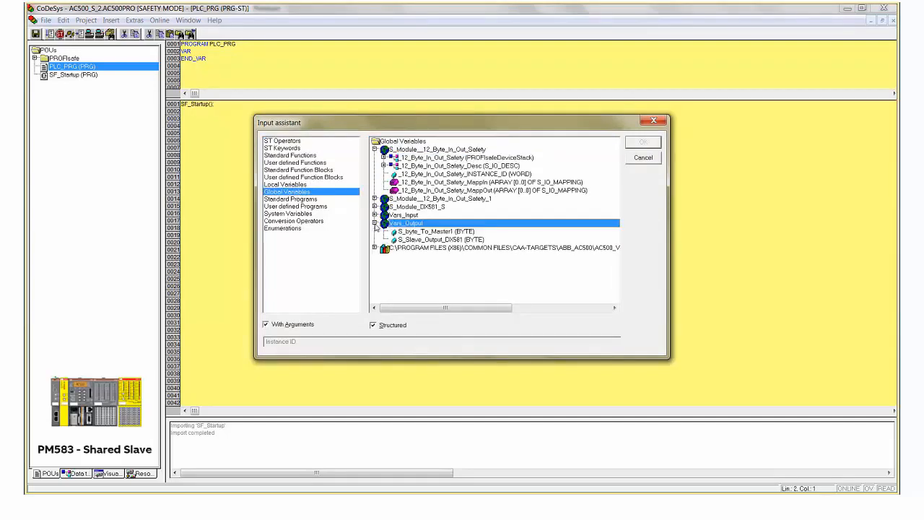
{"action": "double_click", "coordinate": [425, 232]}
{"action": "type", "text": "="}
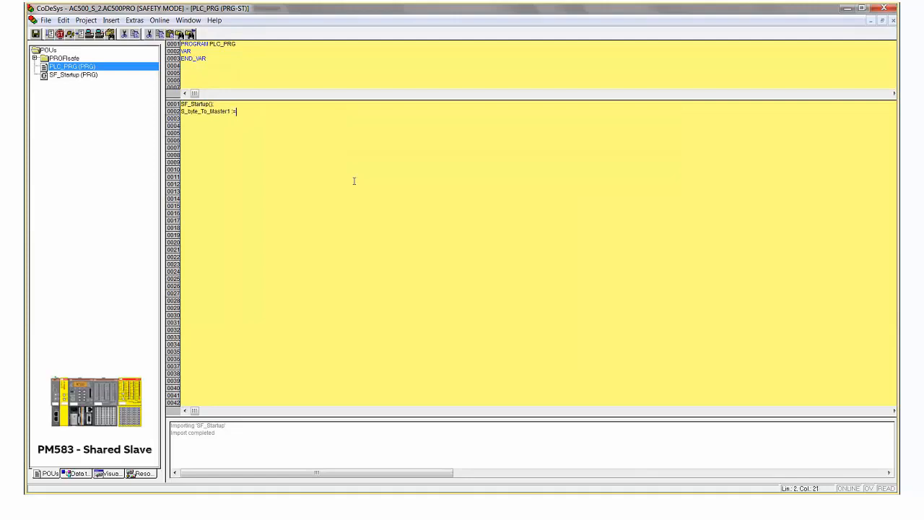
Complete the line 2 assignment with S_byte_From_Master2 and the comment "Assign received value to Master 1".
{"action": "key", "text": "F2"}
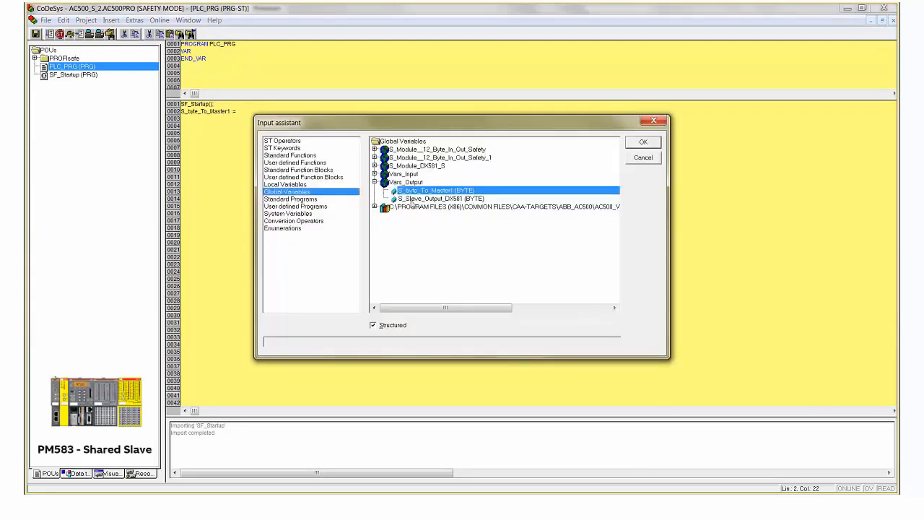
{"action": "left_click", "coordinate": [375, 174]}
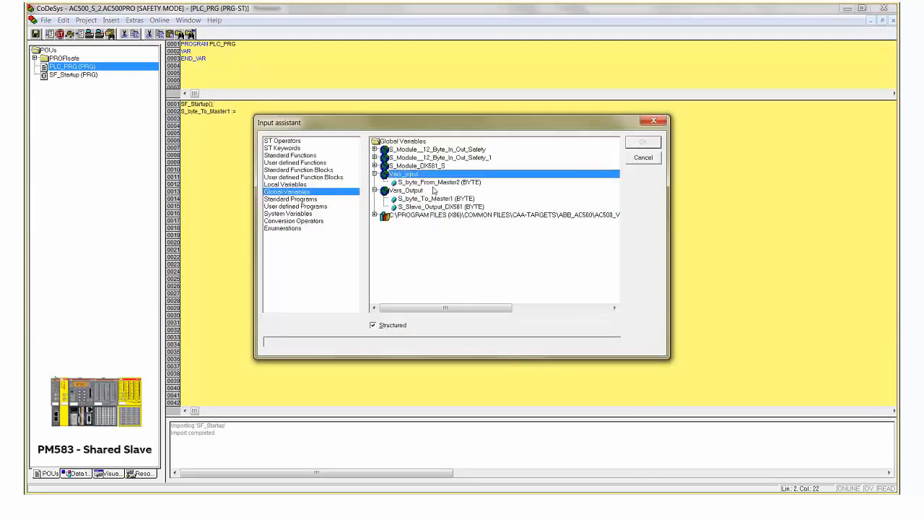
{"action": "double_click", "coordinate": [435, 182]}
{"action": "type", "text": "; (* As"}
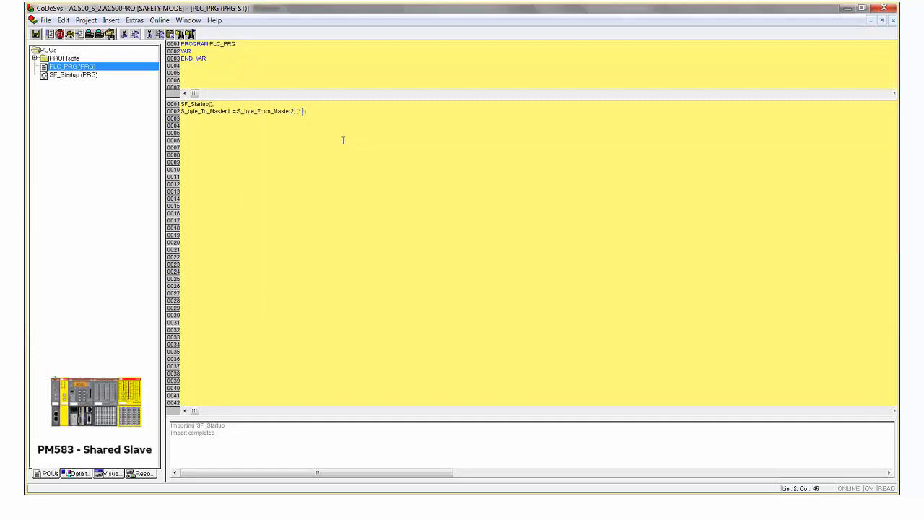
{"action": "type", "text": "sign received value to Master 1"}
{"action": "key", "text": "Return"}
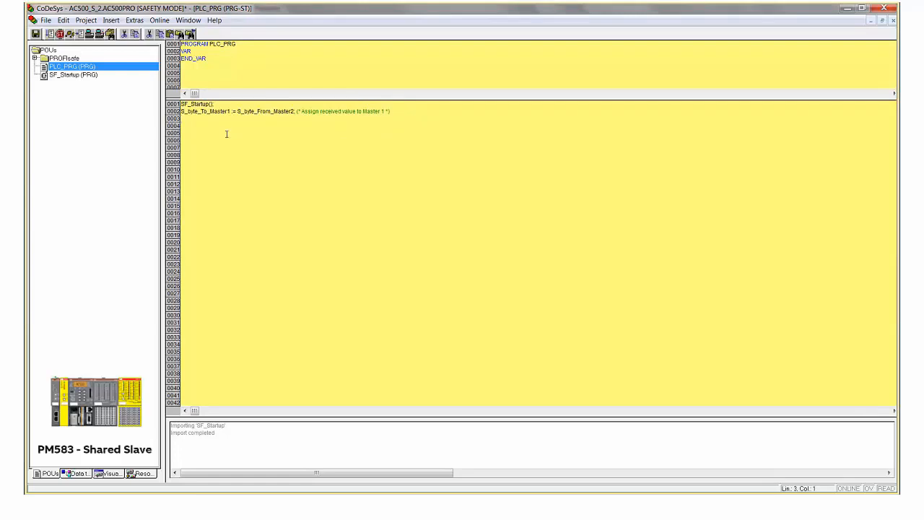
Write line 3 of PLC_PRG, assigning S_byte_From_Master2 to the global output variable S_Slave_Output_DX581.
{"action": "key", "text": "F2"}
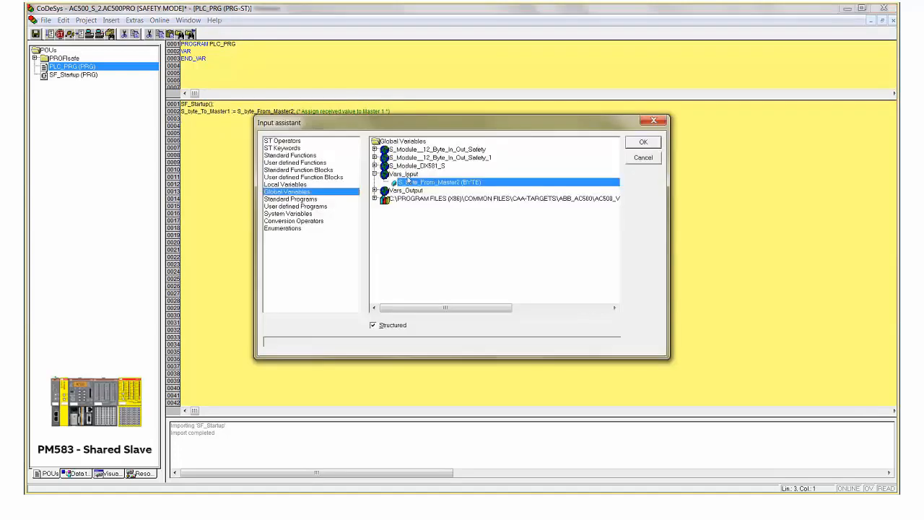
{"action": "left_click", "coordinate": [374, 190]}
{"action": "double_click", "coordinate": [429, 206]}
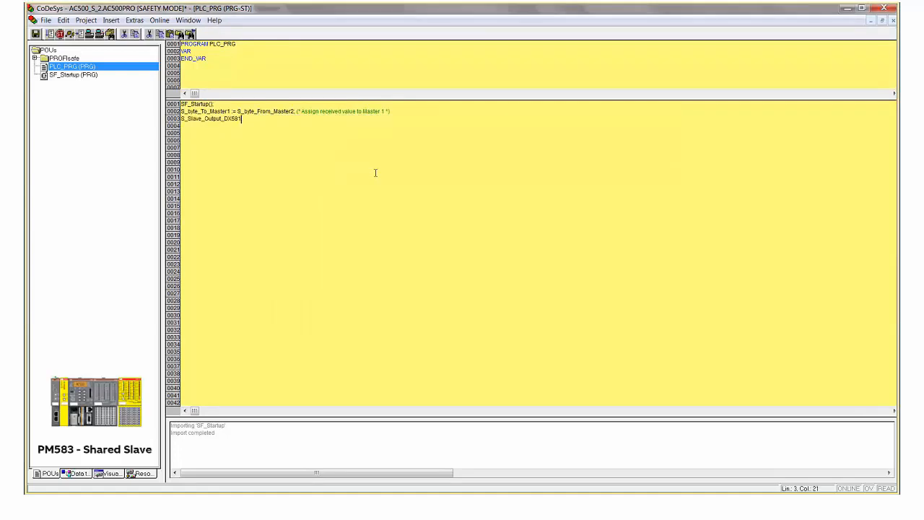
{"action": "type", "text": ":="}
{"action": "double_click", "coordinate": [239, 112]}
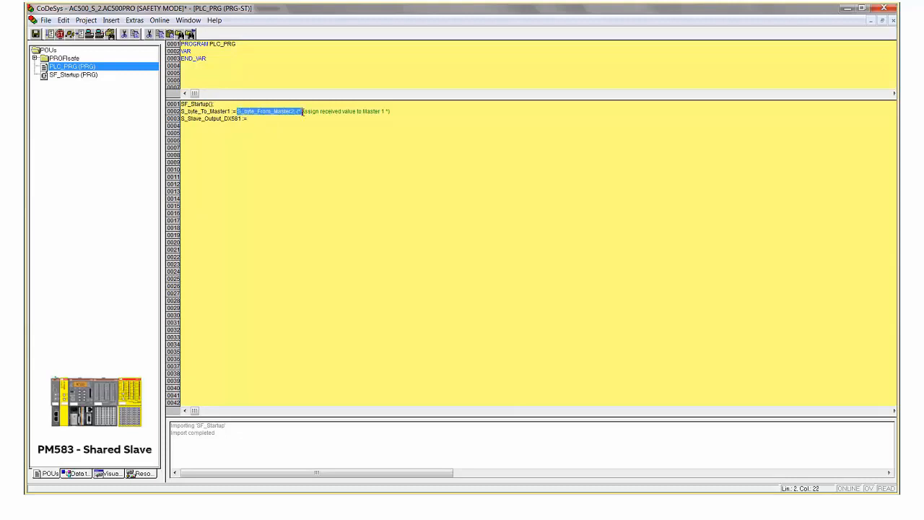
{"action": "key", "text": "ctrl+c"}
{"action": "left_click", "coordinate": [319, 122]}
{"action": "key", "text": "ctrl+v"}
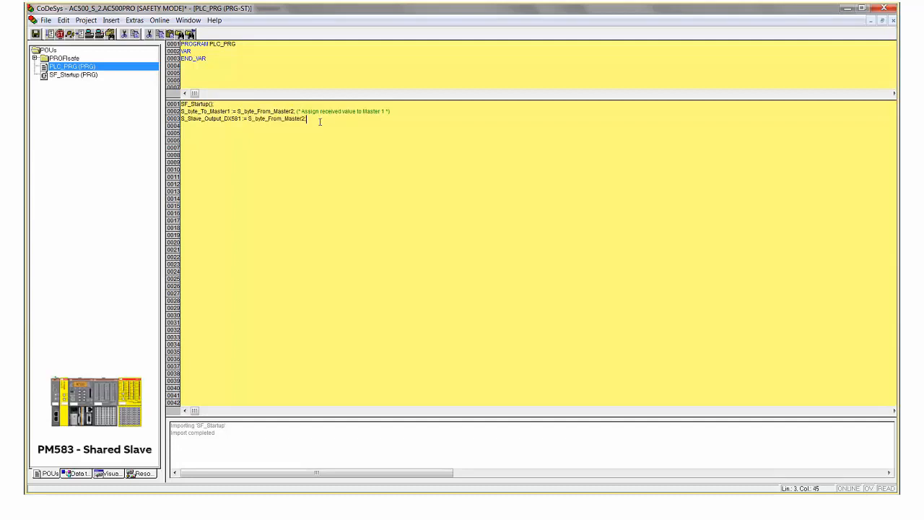
Add the comment "Assign received value to DX581-S outputs" to line 3 and save the project.
{"action": "type", "text": "(*"}
{"action": "left_click_drag", "start_coordinate": [303, 111], "coordinate": [394, 110]}
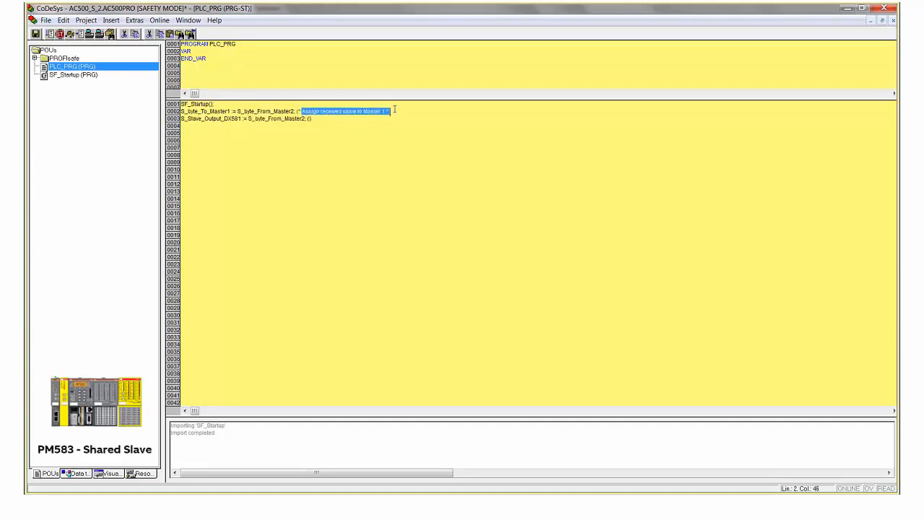
{"action": "key", "text": "ctrl+c"}
{"action": "left_click", "coordinate": [319, 119]}
{"action": "key", "text": "ctrl+v"}
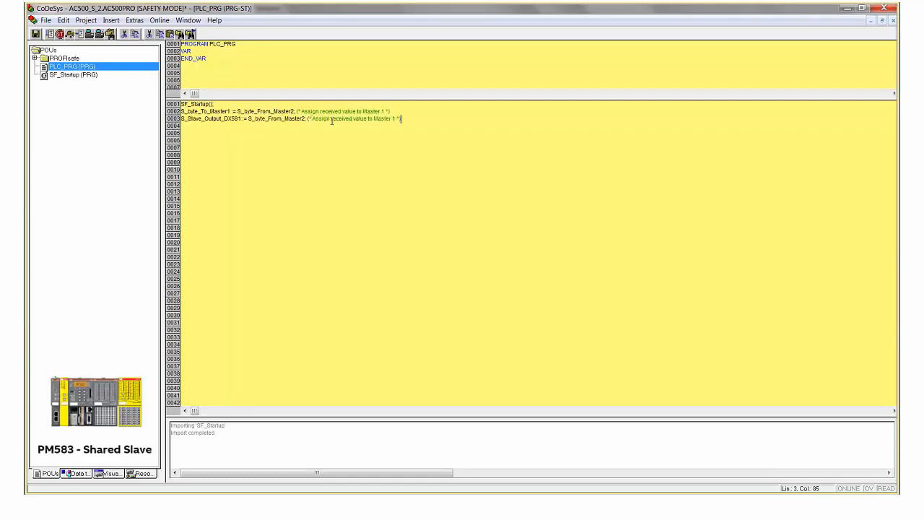
{"action": "left_click_drag", "start_coordinate": [399, 119], "coordinate": [373, 119]}
{"action": "type", "text": "DX581 "}
{"action": "type", "text": "S Outputs"}
{"action": "left_click", "coordinate": [408, 119]}
{"action": "left_click", "coordinate": [35, 34]}
{"action": "left_click", "coordinate": [359, 118]}
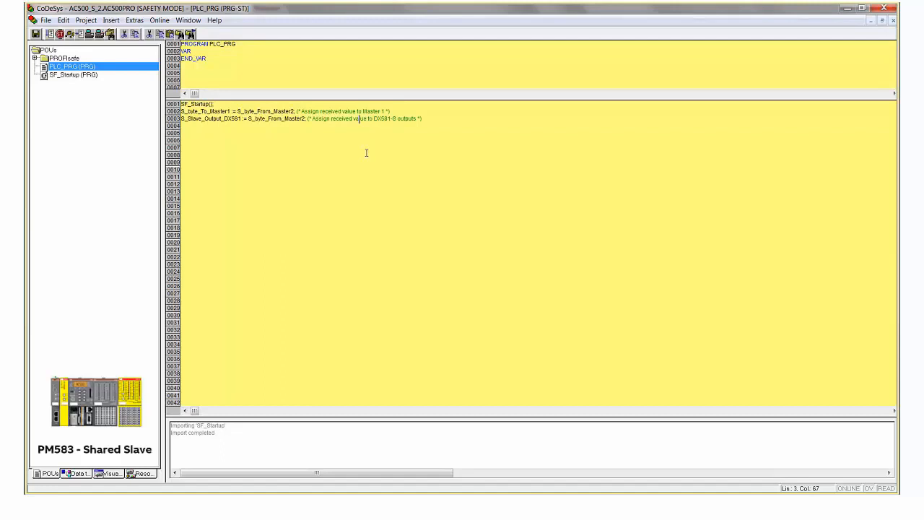
Clean all of the safety project's compile data and build the project.
{"action": "left_click", "coordinate": [296, 143]}
{"action": "left_click", "coordinate": [90, 22]}
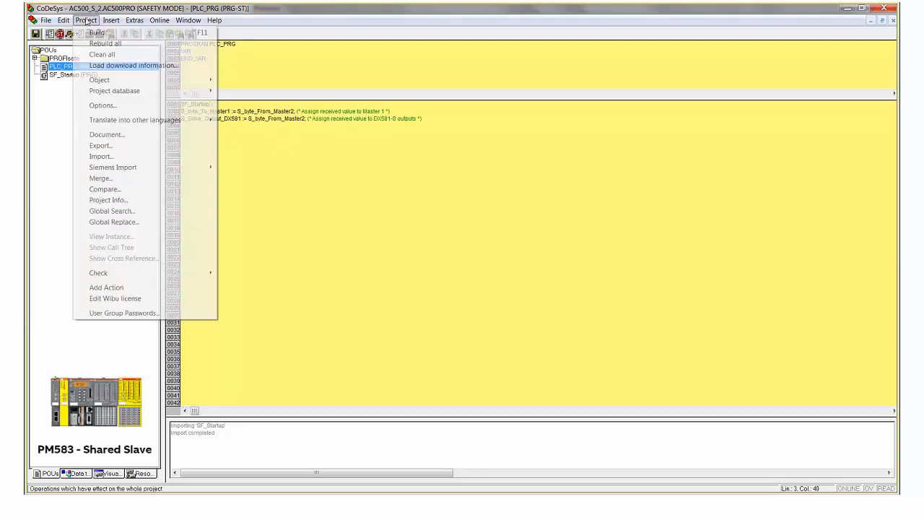
{"action": "left_click", "coordinate": [102, 54]}
{"action": "left_click", "coordinate": [86, 20]}
{"action": "left_click", "coordinate": [102, 31]}
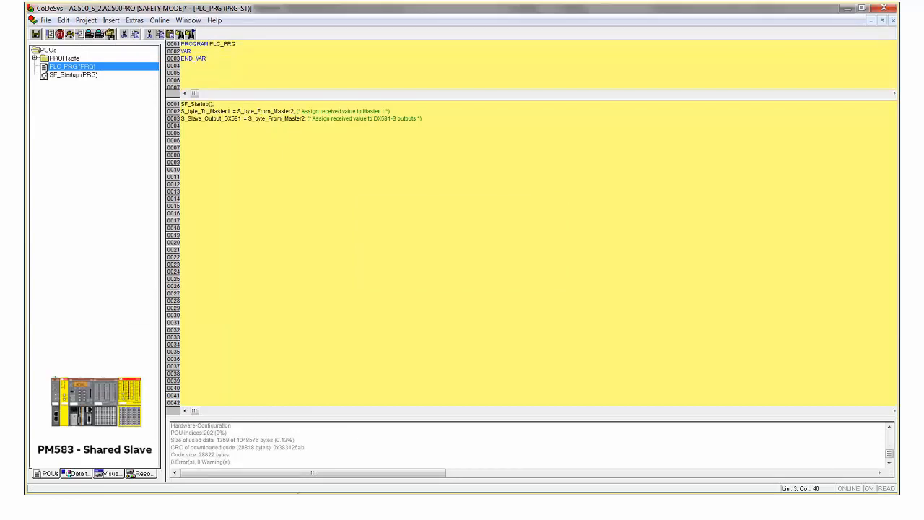
Switch to Automation Builder, open the shared slave's Application_2 program, and enlarge its PLC_PRG editor and declaration area.
{"action": "mouse_move", "coordinate": [309, 490]}
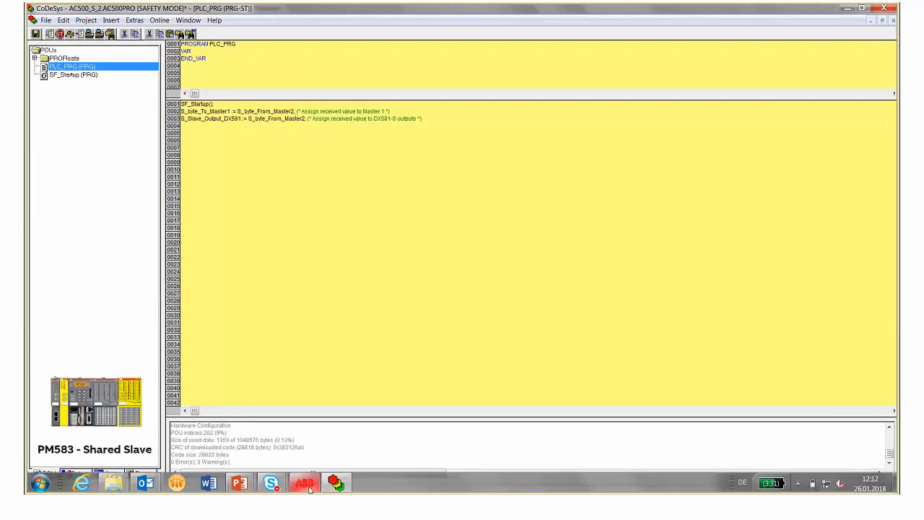
{"action": "left_click", "coordinate": [304, 482]}
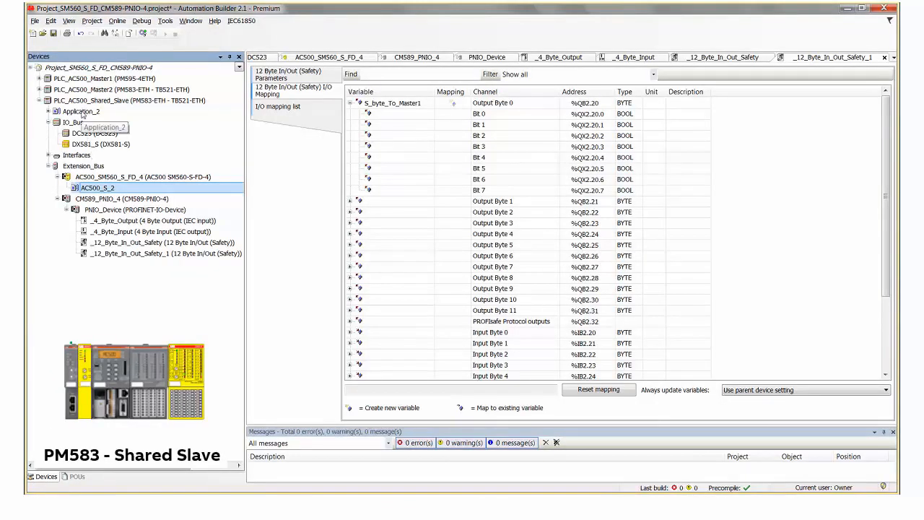
{"action": "double_click", "coordinate": [81, 112]}
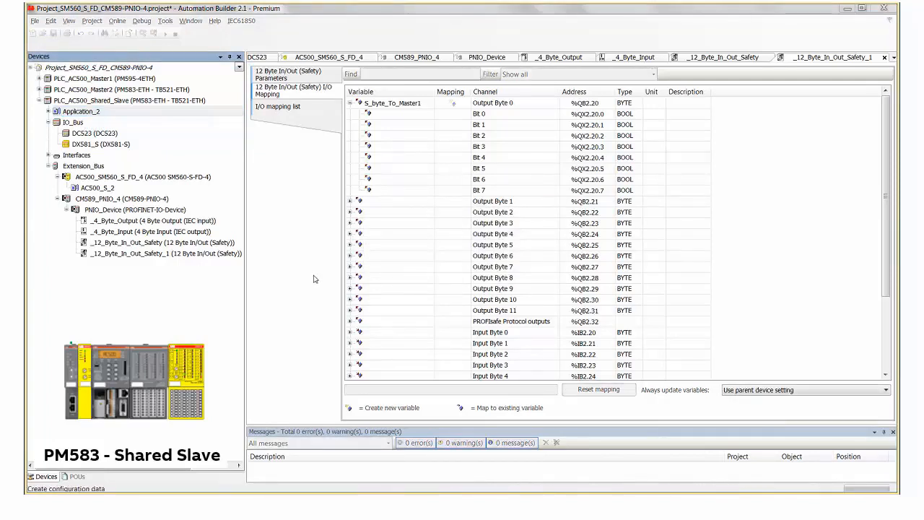
{"action": "left_click", "coordinate": [433, 283]}
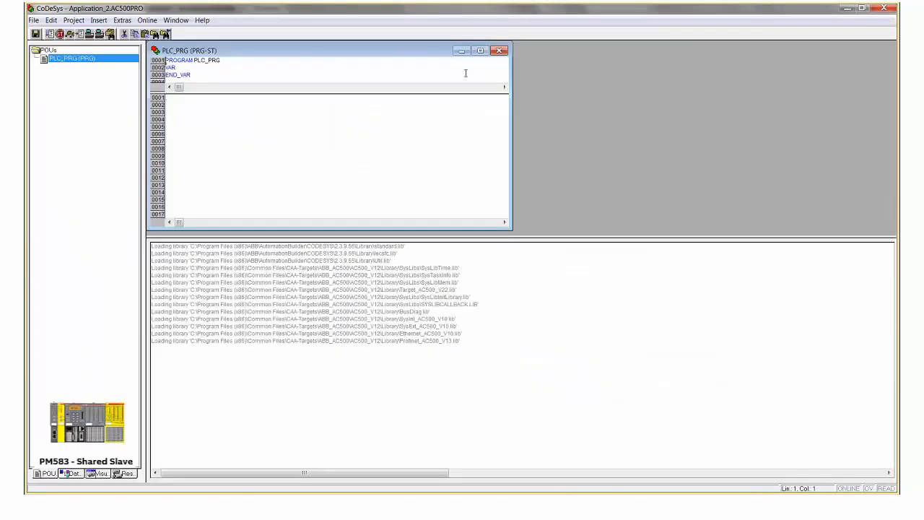
{"action": "left_click", "coordinate": [482, 52]}
{"action": "left_click_drag", "start_coordinate": [367, 237], "coordinate": [367, 357]}
{"action": "left_click_drag", "start_coordinate": [243, 76], "coordinate": [235, 163]}
Examine the global variable mappings of the PNIO_Device safety, 4-byte input and 4-byte output modules.
{"action": "left_click", "coordinate": [127, 474]}
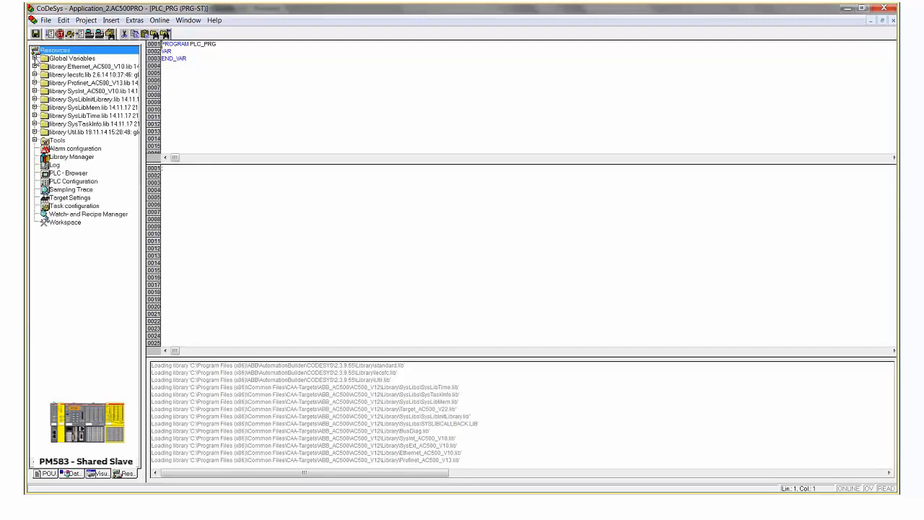
{"action": "left_click", "coordinate": [35, 58]}
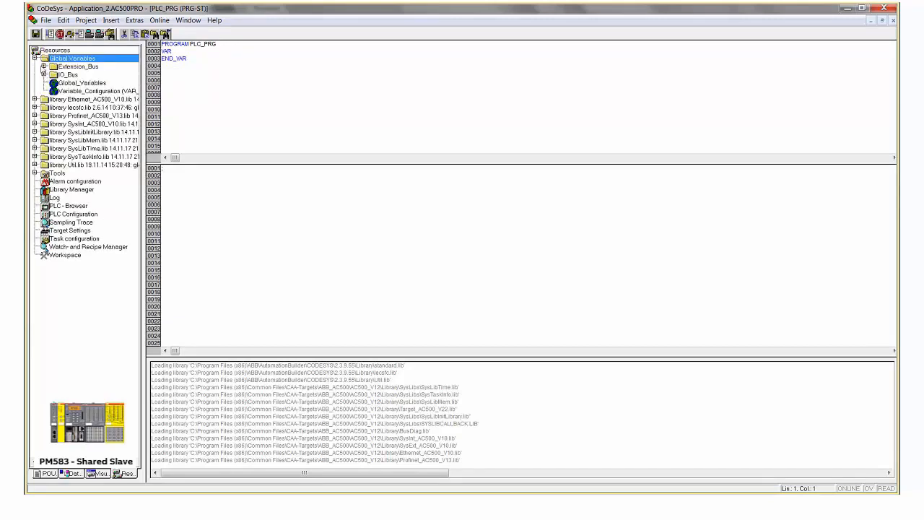
{"action": "left_click", "coordinate": [44, 66]}
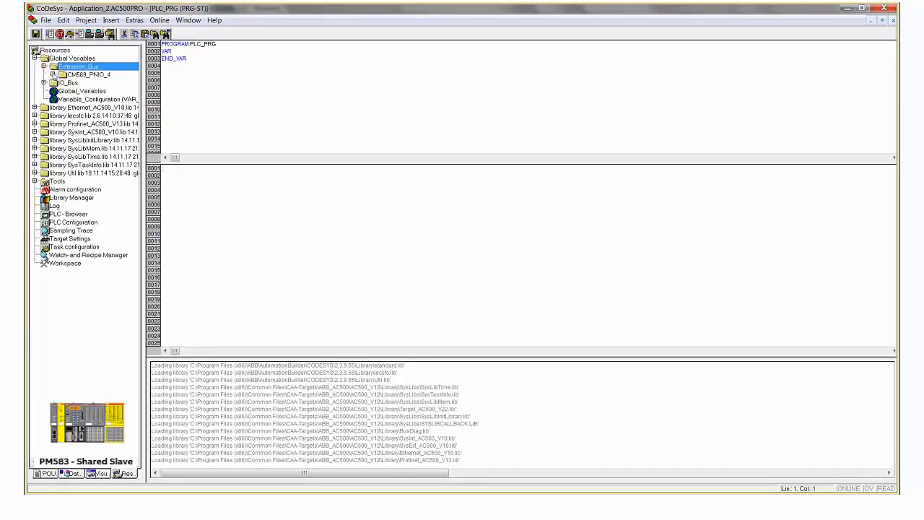
{"action": "left_click", "coordinate": [52, 74]}
{"action": "left_click", "coordinate": [62, 83]}
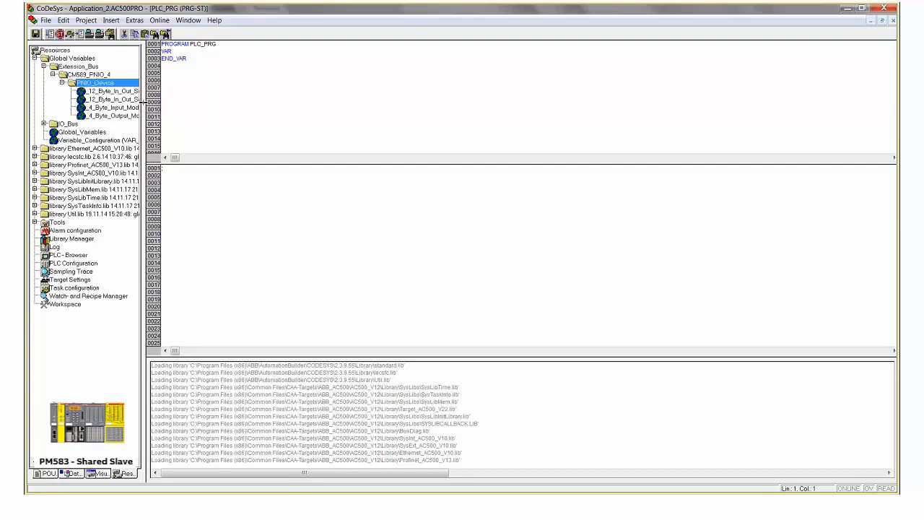
{"action": "left_click_drag", "start_coordinate": [144, 103], "coordinate": [224, 103]}
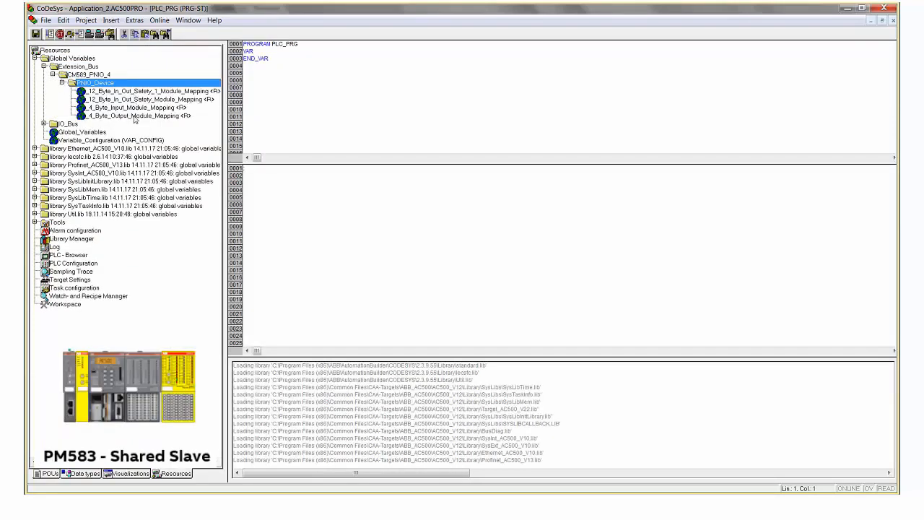
{"action": "double_click", "coordinate": [141, 92]}
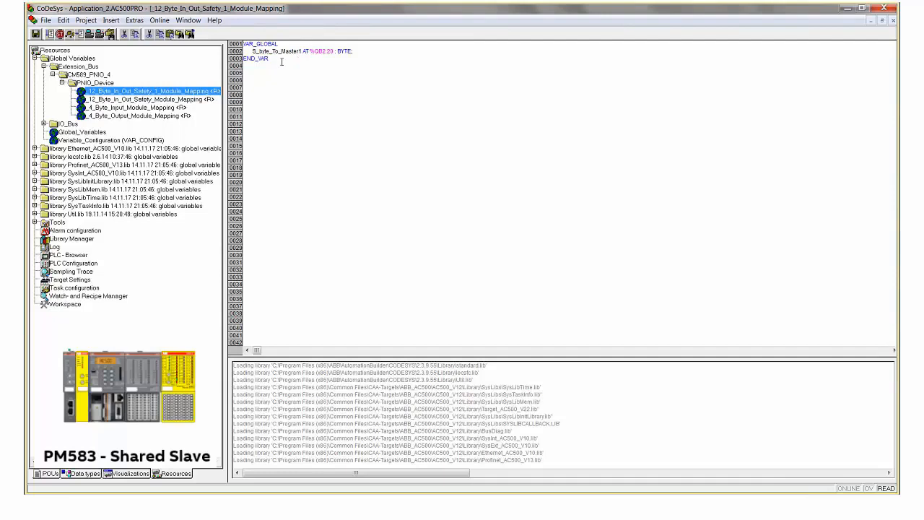
{"action": "double_click", "coordinate": [158, 99]}
{"action": "double_click", "coordinate": [158, 107]}
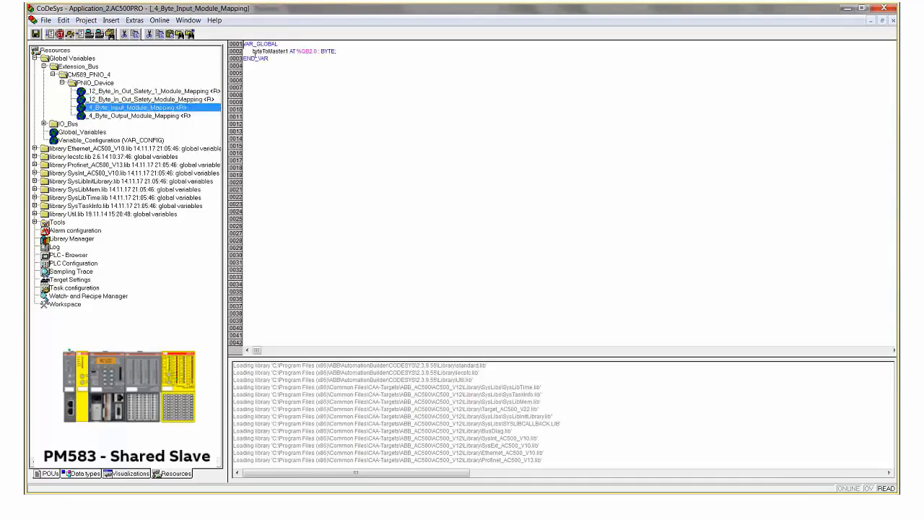
{"action": "left_click", "coordinate": [177, 117]}
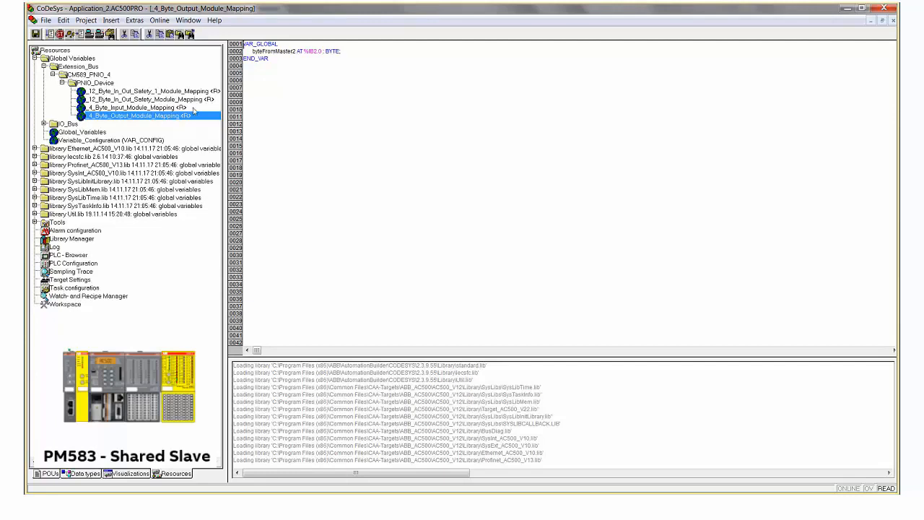
{"action": "left_click_drag", "start_coordinate": [252, 51], "coordinate": [296, 52]}
Examine the DC523 module's mapped variable and recheck the 4-byte output and input module mappings.
{"action": "left_click", "coordinate": [44, 124]}
{"action": "double_click", "coordinate": [97, 132]}
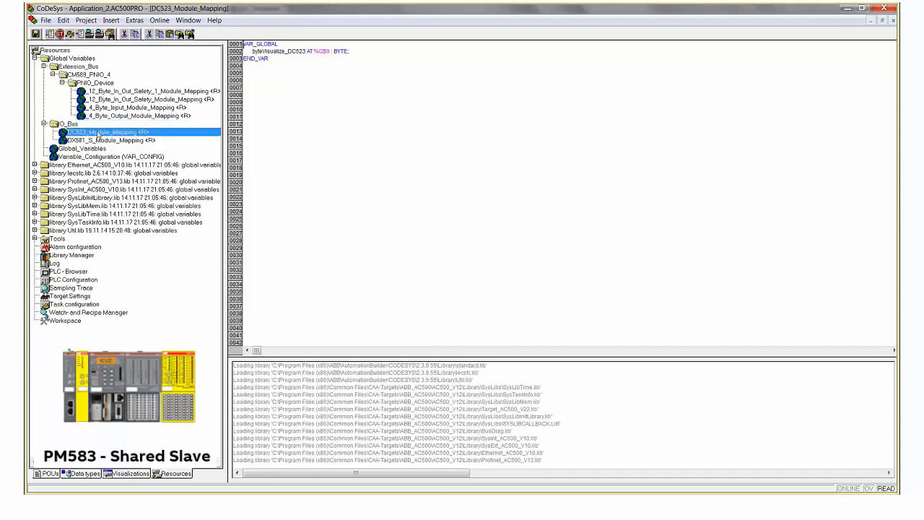
{"action": "left_click_drag", "start_coordinate": [253, 52], "coordinate": [309, 51]}
{"action": "left_click", "coordinate": [285, 99]}
{"action": "left_click", "coordinate": [143, 116]}
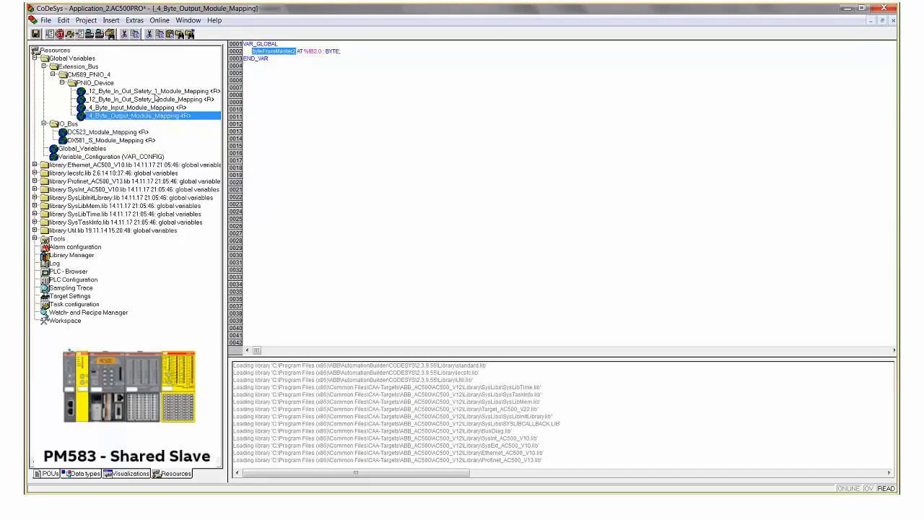
{"action": "left_click", "coordinate": [142, 109]}
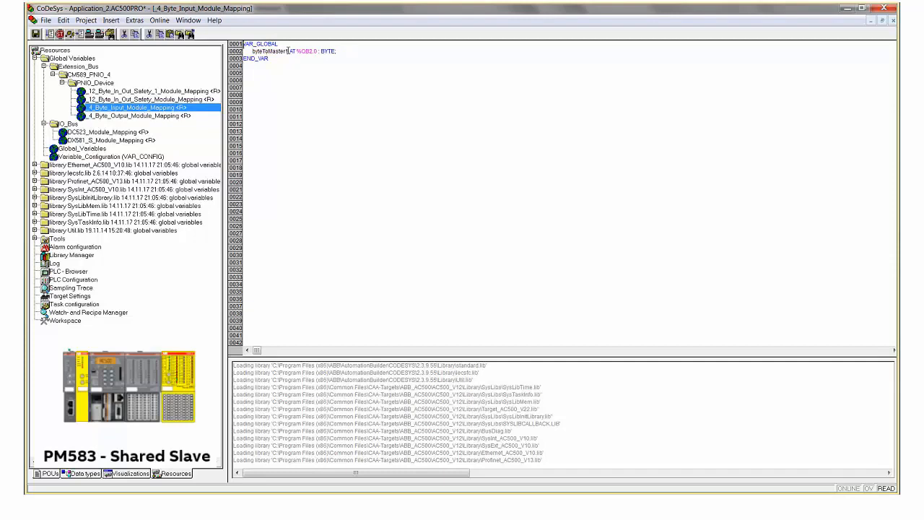
Begin line 1 of Application_2's PLC_PRG with the global variable byteToMaster1 and the assignment operator ":=".
{"action": "left_click", "coordinate": [50, 473]}
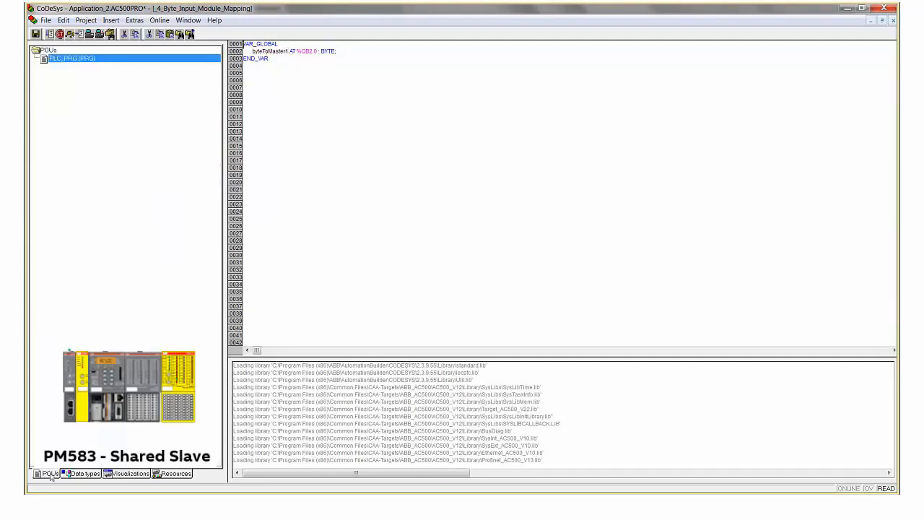
{"action": "double_click", "coordinate": [72, 59]}
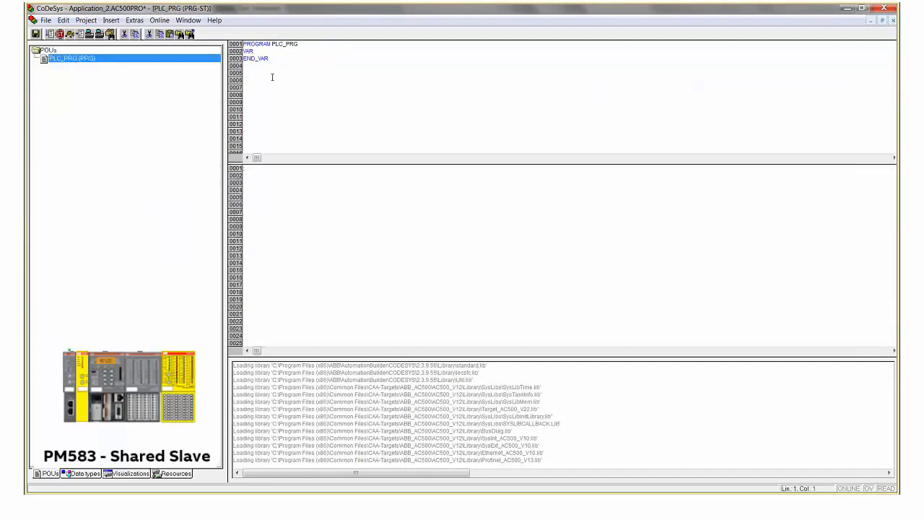
{"action": "left_click", "coordinate": [260, 171]}
{"action": "key", "text": "F2"}
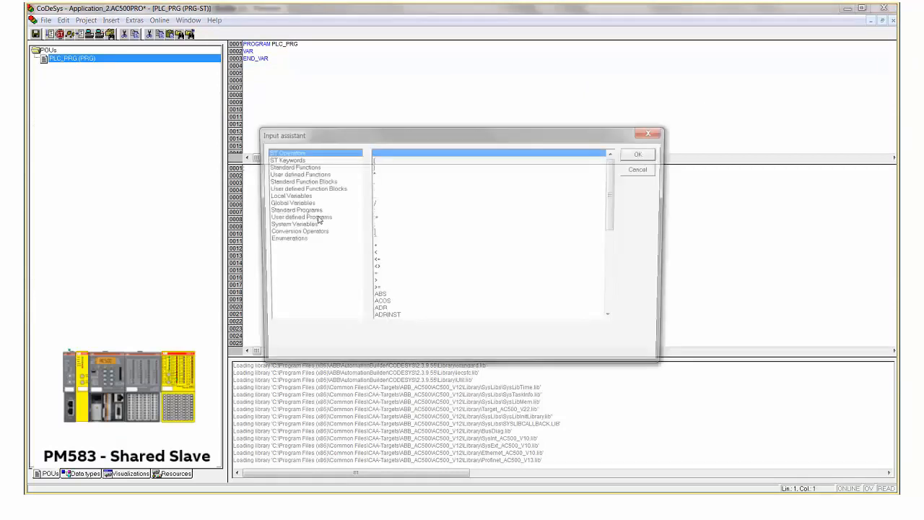
{"action": "left_click", "coordinate": [288, 196]}
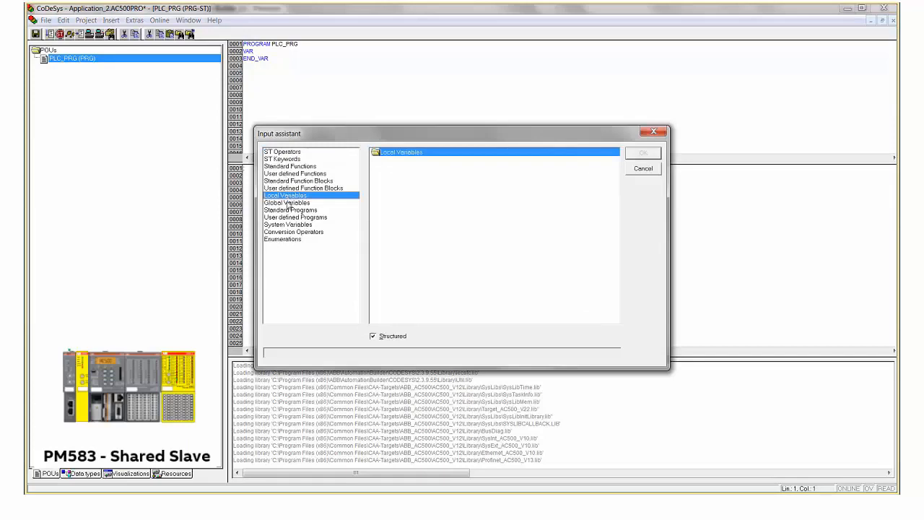
{"action": "left_click", "coordinate": [289, 204]}
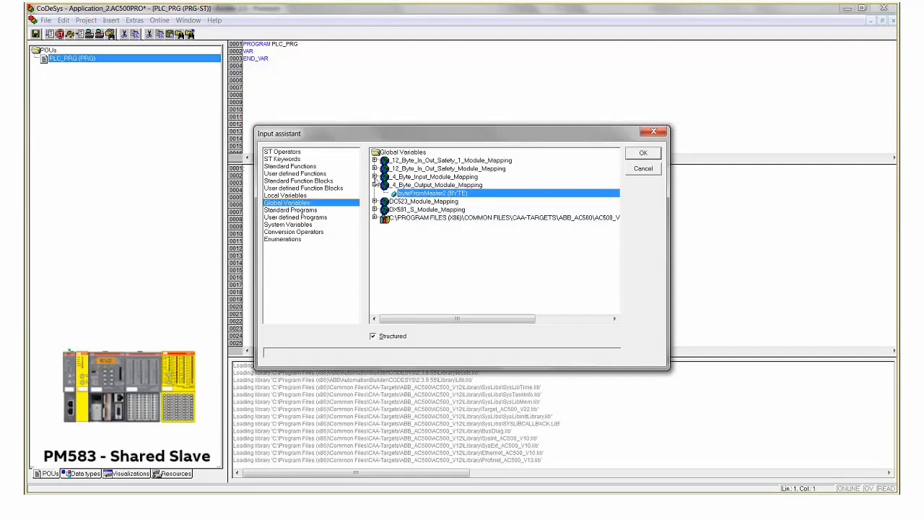
{"action": "left_click", "coordinate": [375, 176]}
{"action": "double_click", "coordinate": [413, 185]}
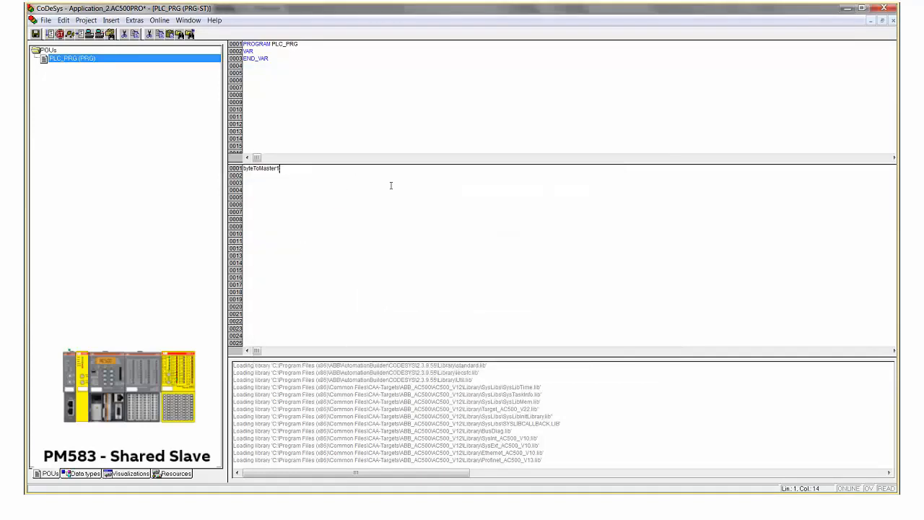
{"action": "type", "text": ":= ;"}
Complete the line 1 assignment with byteFromMaster2 and the comment "Send to Master 1".
{"action": "key", "text": "F2"}
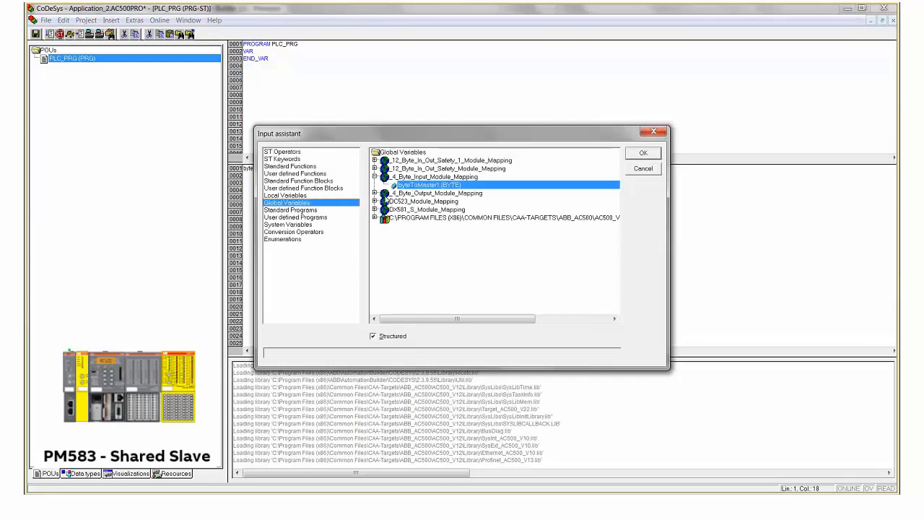
{"action": "left_click", "coordinate": [376, 193]}
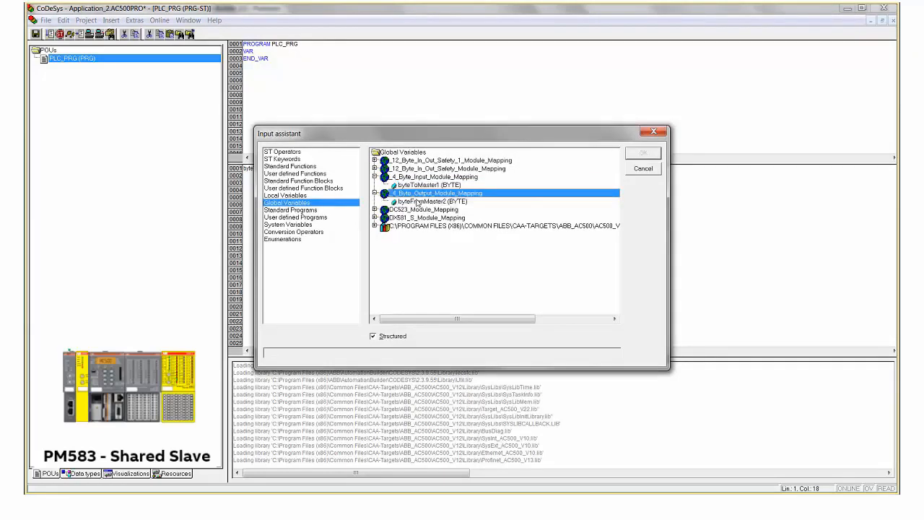
{"action": "double_click", "coordinate": [418, 202]}
{"action": "type", "text": "; ("}
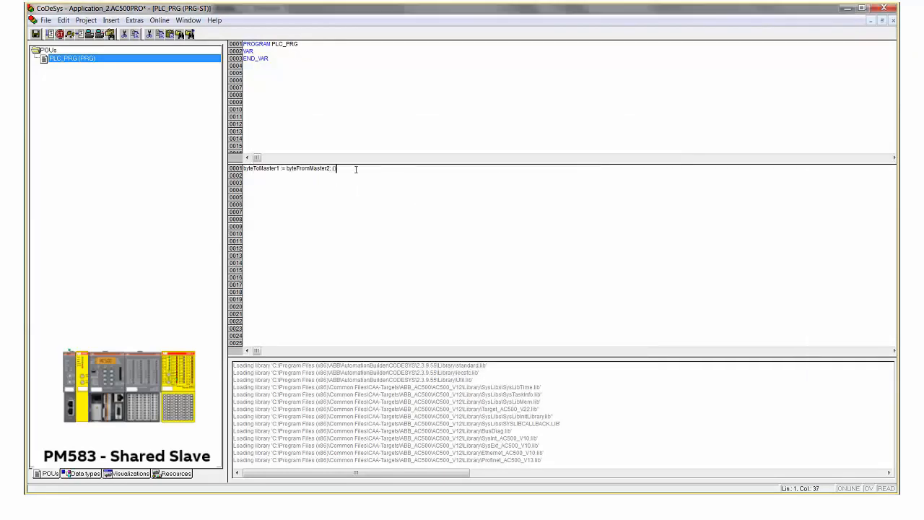
{"action": "type", "text": "* Send to Master *)1 *"}
{"action": "left_click", "coordinate": [396, 171]}
Add line 2 assigning byteFromMaster2 to the global variable byteVisualize_DC523, reusing the value and comment from line 1.
{"action": "key", "text": "Return"}
{"action": "key", "text": "F2"}
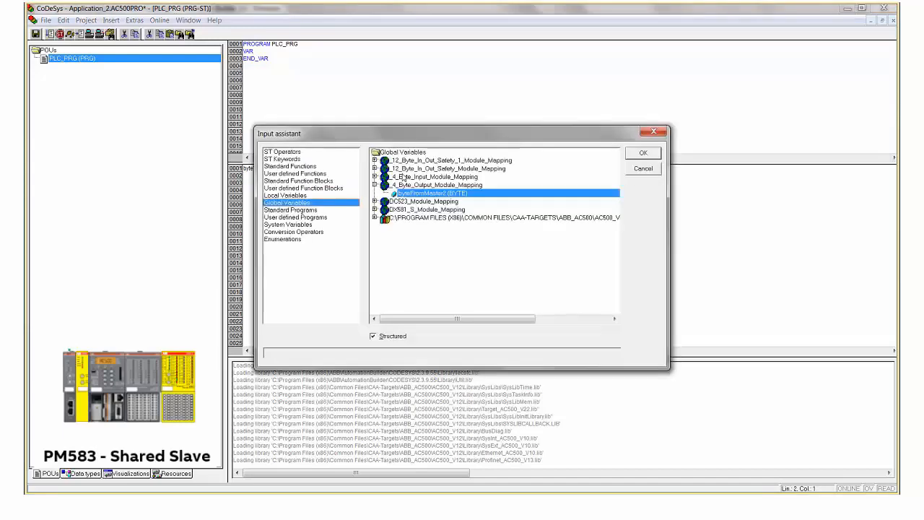
{"action": "left_click", "coordinate": [374, 202]}
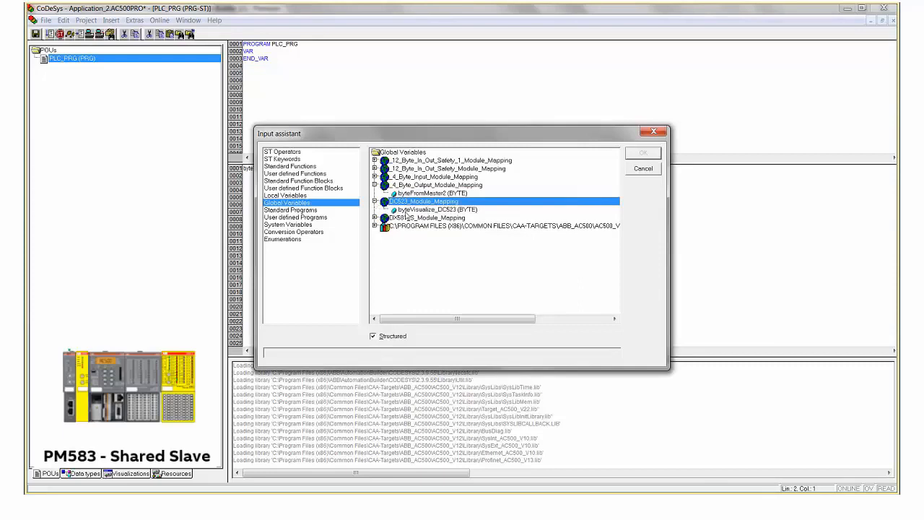
{"action": "double_click", "coordinate": [405, 211]}
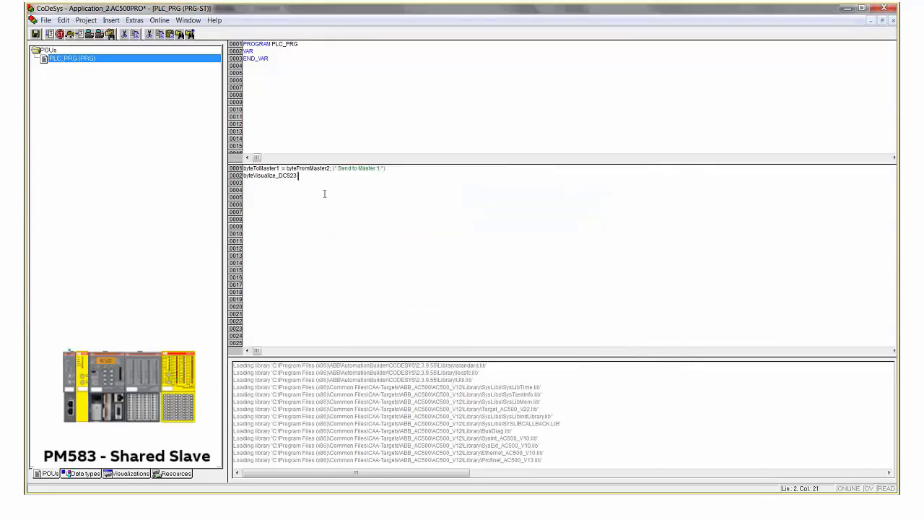
{"action": "type", "text": ":="}
{"action": "left_click_drag", "start_coordinate": [286, 168], "coordinate": [422, 170]}
{"action": "key", "text": "ctrl+c"}
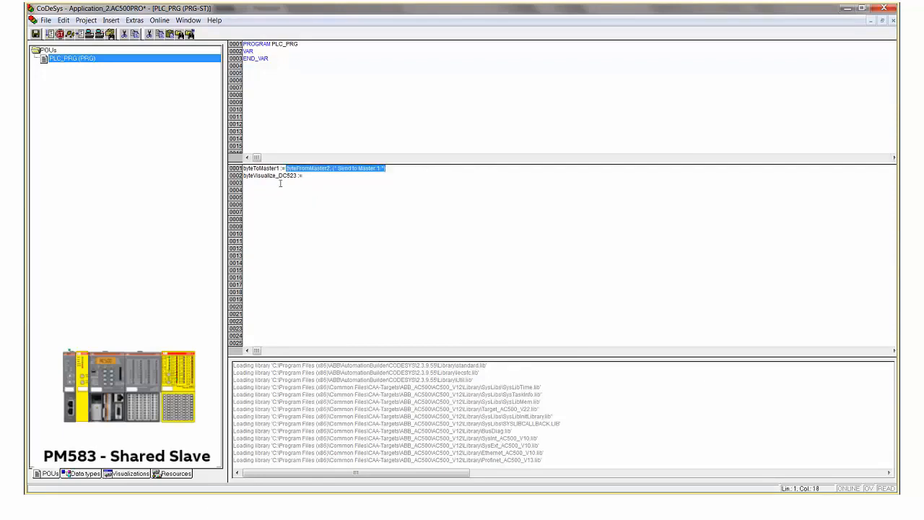
{"action": "left_click", "coordinate": [336, 179]}
{"action": "key", "text": "ctrl+v"}
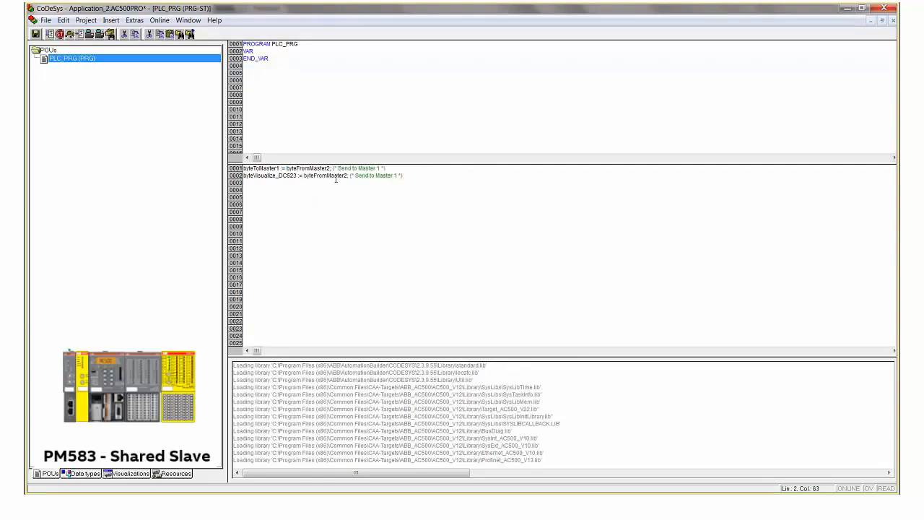
Change the line 2 comment to "Visualize on DC523" and save the Application_2 program.
{"action": "left_click_drag", "start_coordinate": [354, 176], "coordinate": [396, 176]}
{"action": "type", "text": "Visualize on DC523"}
{"action": "key", "text": "Right"}
{"action": "key", "text": "BackSpace"}
{"action": "left_click", "coordinate": [35, 34]}
Clean the Application_2 project and rebuild all of it.
{"action": "left_click", "coordinate": [83, 20]}
{"action": "left_click", "coordinate": [98, 55]}
{"action": "left_click", "coordinate": [93, 21]}
{"action": "left_click", "coordinate": [96, 43]}
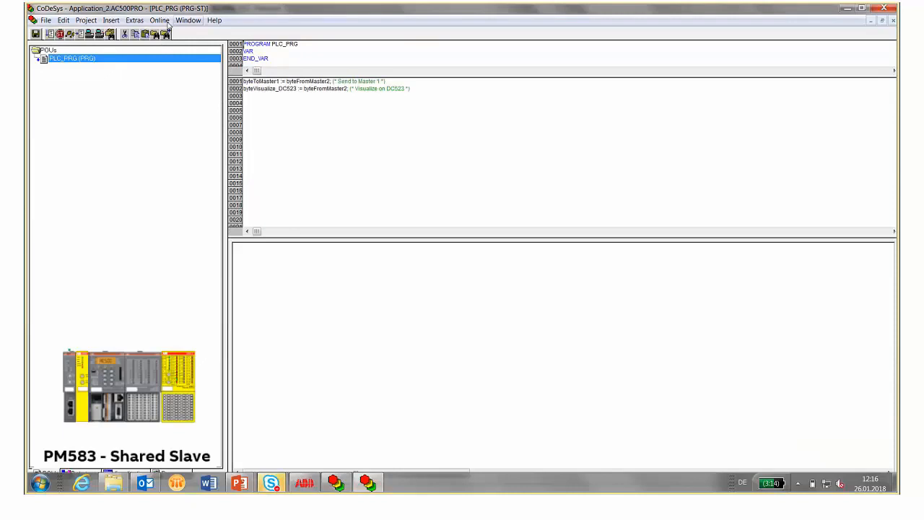
Log in to the shared slave PLC, download the changed Application_2 program and create its boot project.
{"action": "left_click", "coordinate": [160, 20]}
{"action": "left_click", "coordinate": [169, 30]}
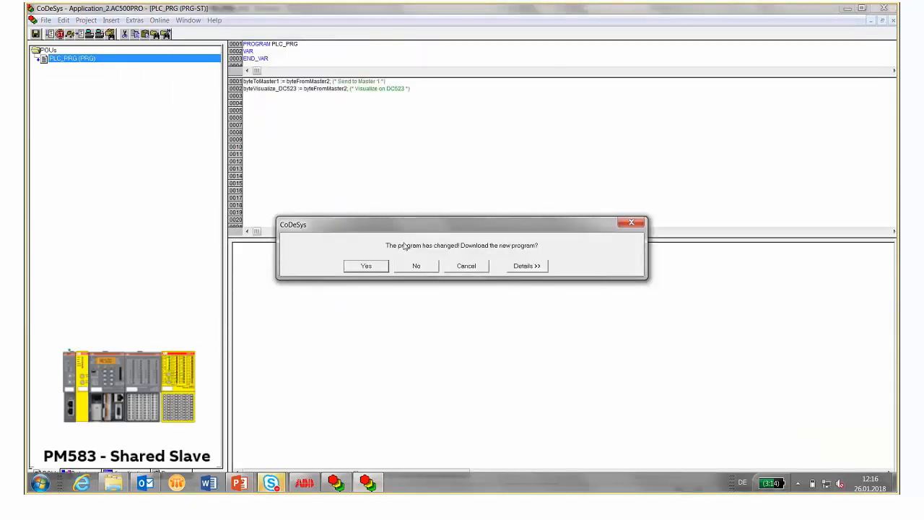
{"action": "left_click", "coordinate": [366, 266]}
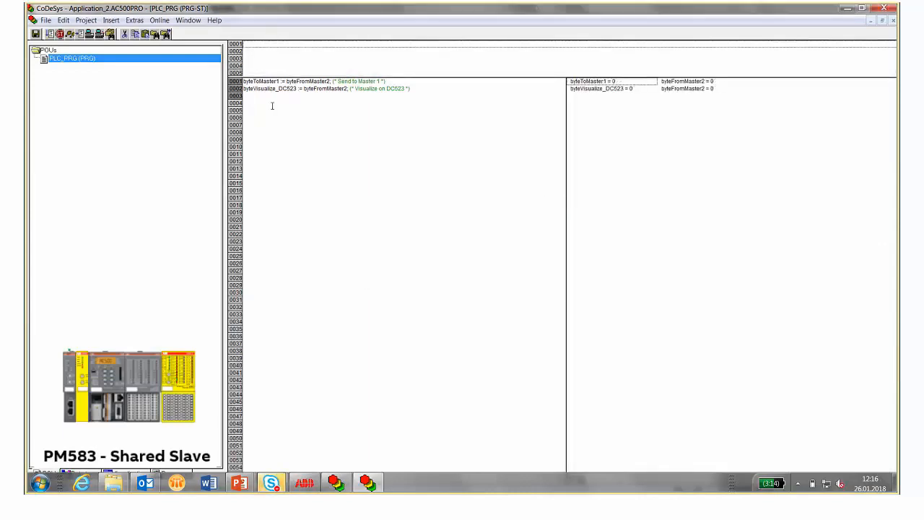
{"action": "left_click", "coordinate": [159, 21]}
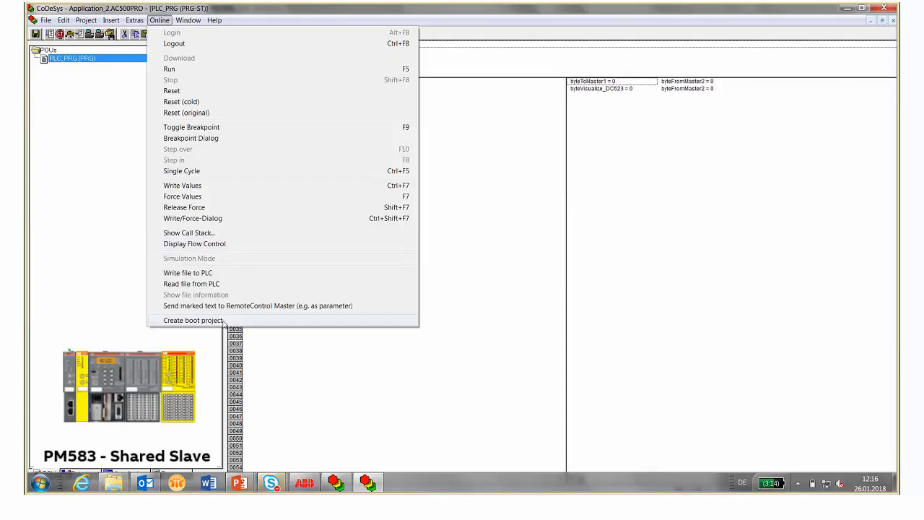
{"action": "left_click", "coordinate": [193, 320]}
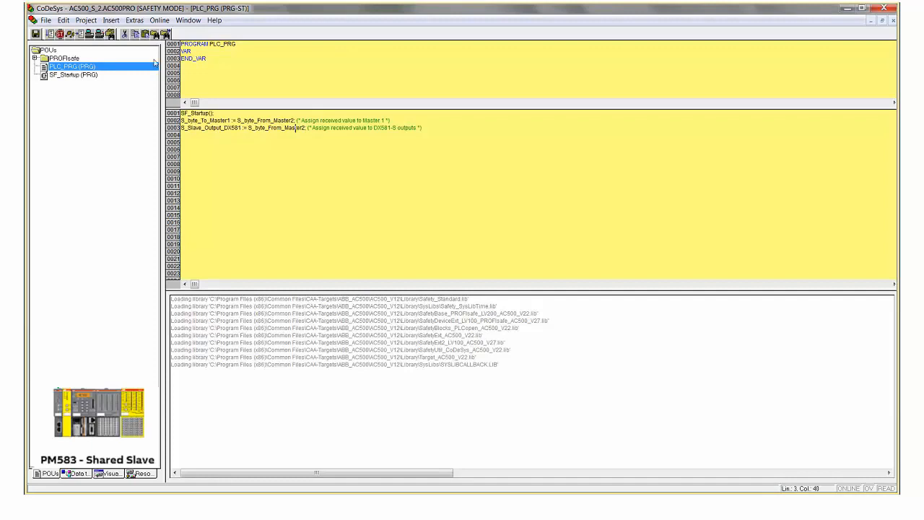
Bring the shared slave's AC500_S_2 safety program online and log out of it.
{"action": "left_click", "coordinate": [159, 21]}
{"action": "left_click", "coordinate": [172, 33]}
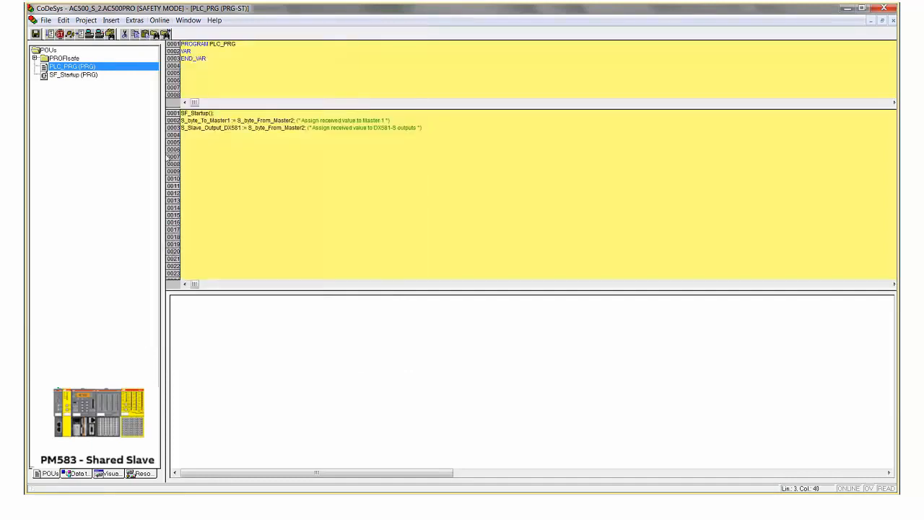
{"action": "left_click", "coordinate": [159, 20]}
{"action": "left_click", "coordinate": [280, 274]}
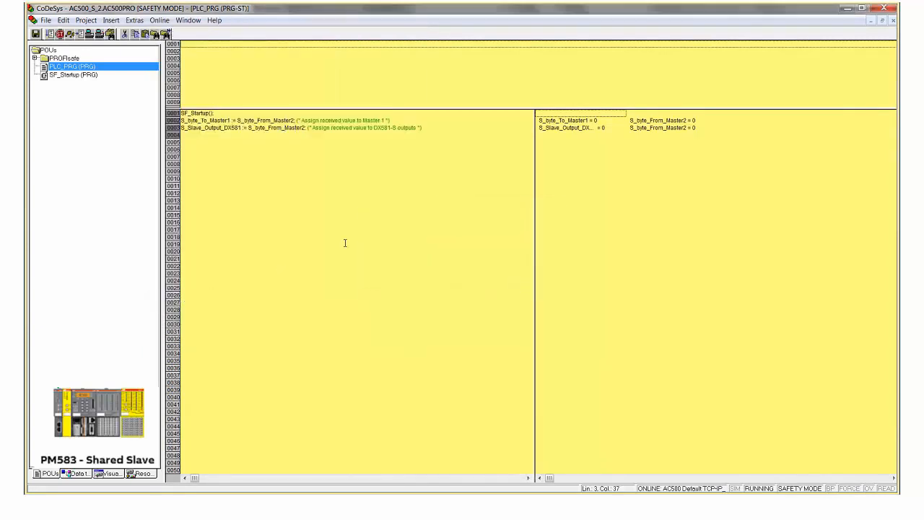
{"action": "left_click", "coordinate": [159, 20]}
{"action": "left_click", "coordinate": [181, 41]}
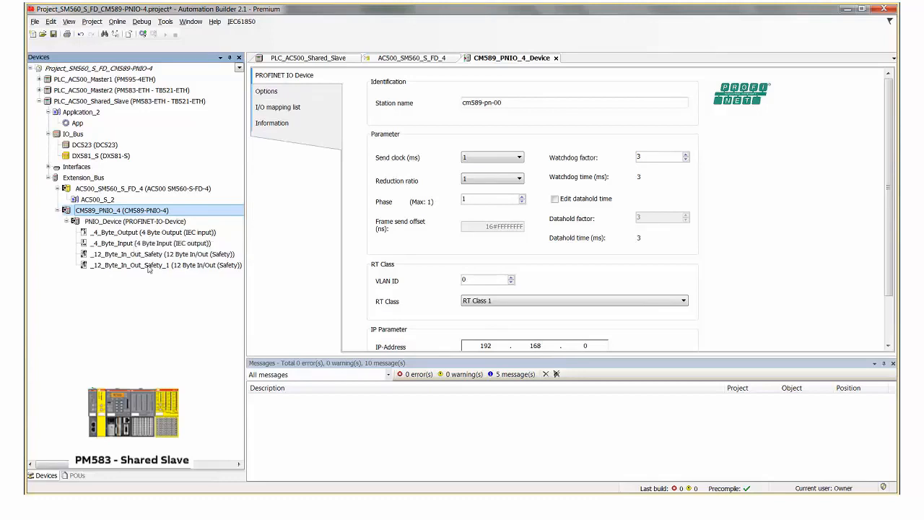
Examine the shared slave's 4-byte output and 4-byte input modules in relation to Master 2.
{"action": "left_click", "coordinate": [135, 233]}
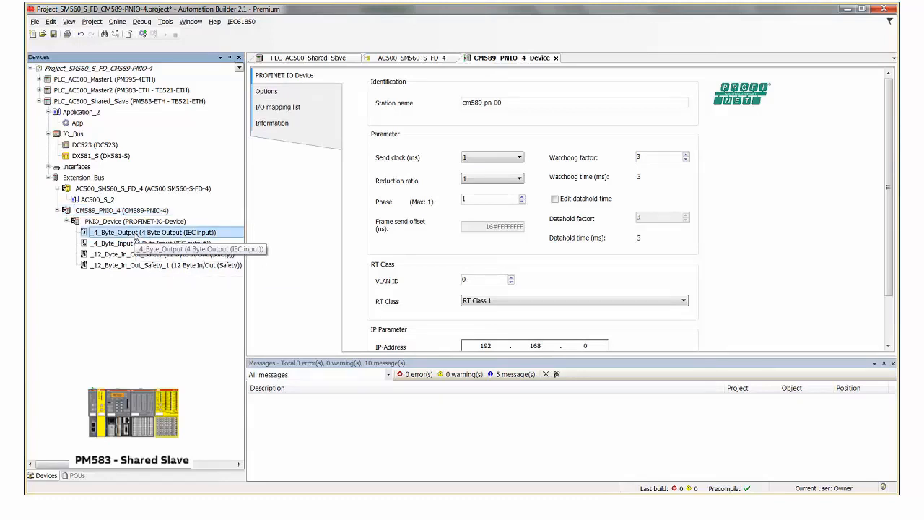
{"action": "left_click", "coordinate": [124, 92]}
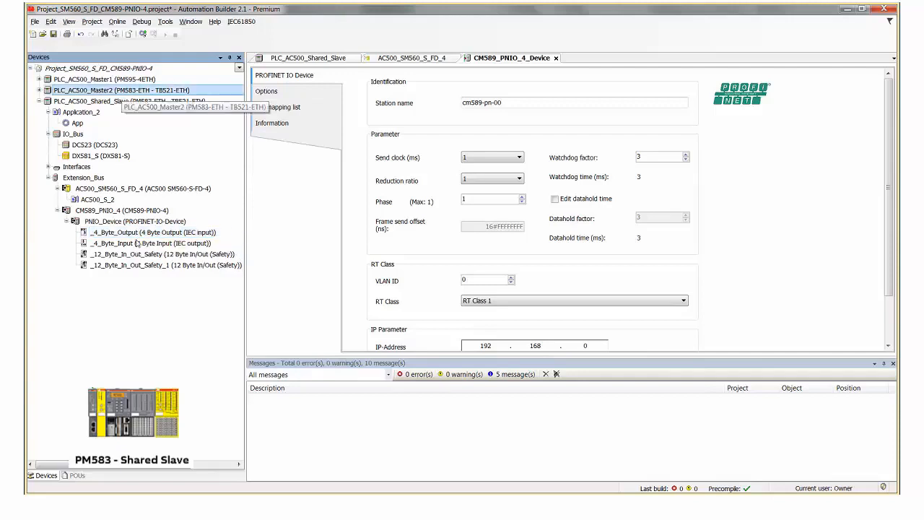
{"action": "left_click", "coordinate": [137, 243]}
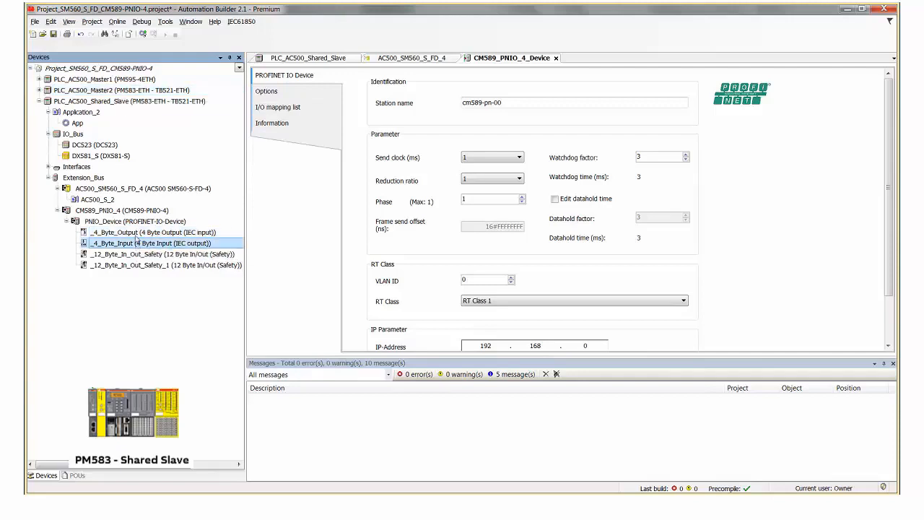
{"action": "left_click", "coordinate": [136, 234]}
{"action": "left_click", "coordinate": [137, 245]}
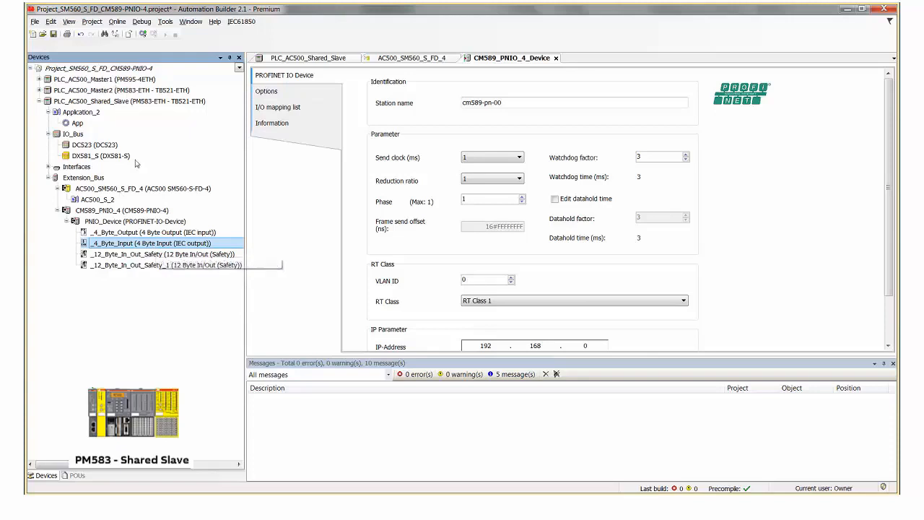
Examine the two 12-byte safety modules in relation to Master 1 and the shared slave's AC500_SM560_S_FD_4 safety module.
{"action": "left_click", "coordinate": [164, 266]}
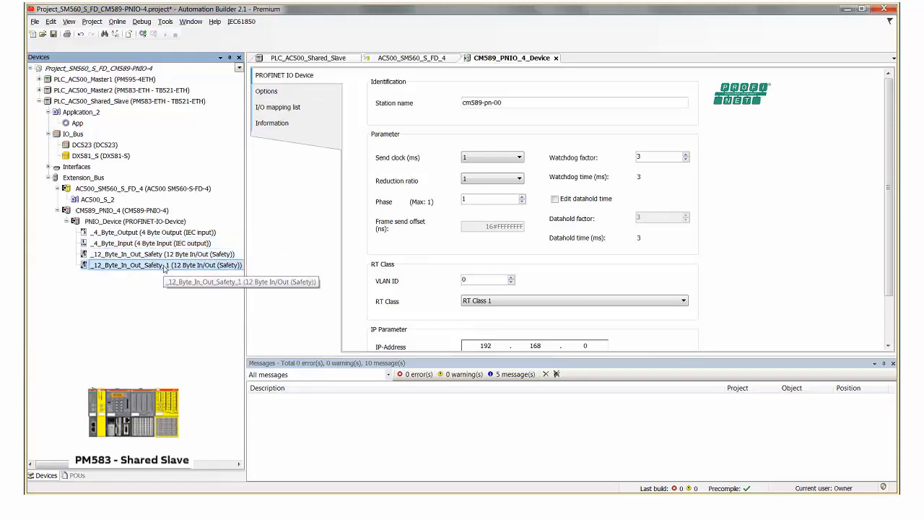
{"action": "left_click", "coordinate": [164, 257]}
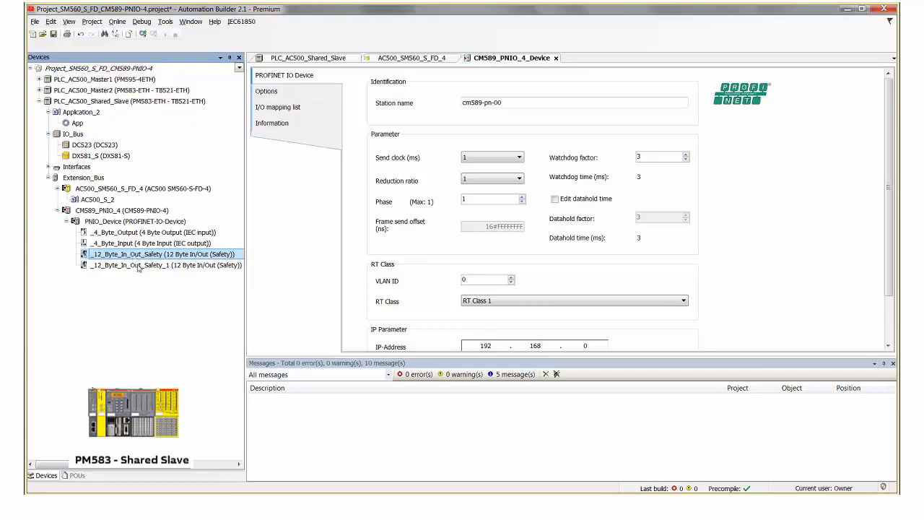
{"action": "left_click", "coordinate": [138, 266]}
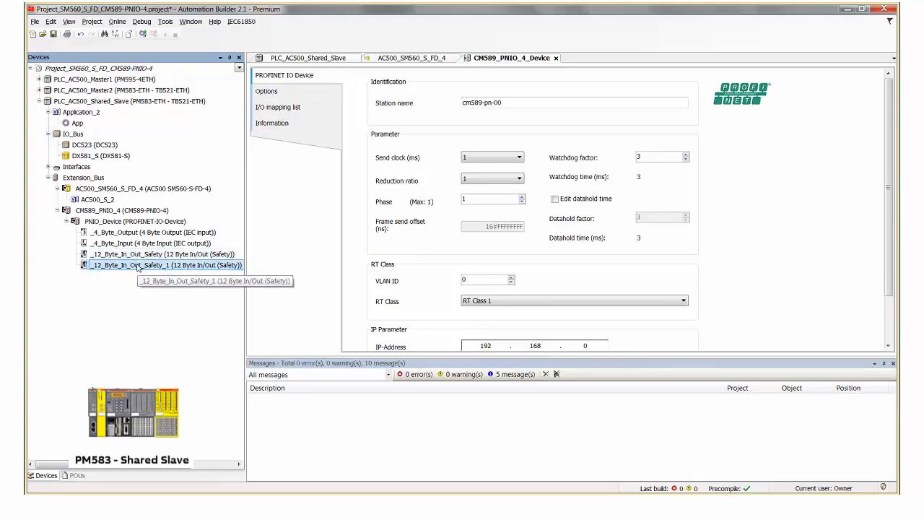
{"action": "left_click", "coordinate": [137, 81]}
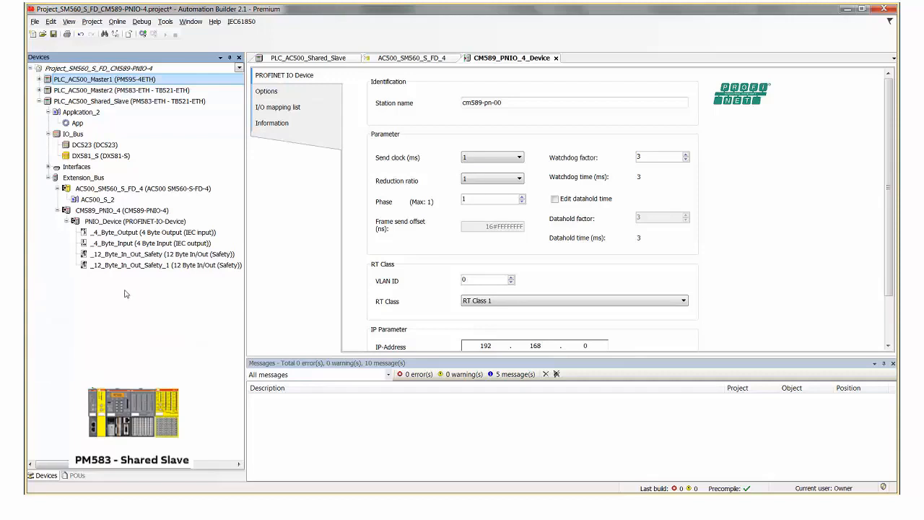
{"action": "left_click", "coordinate": [115, 256]}
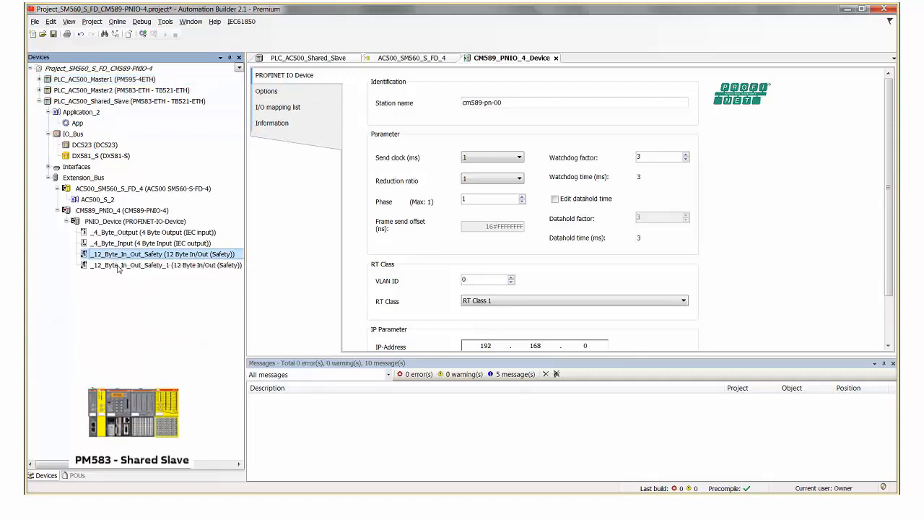
{"action": "left_click", "coordinate": [121, 267]}
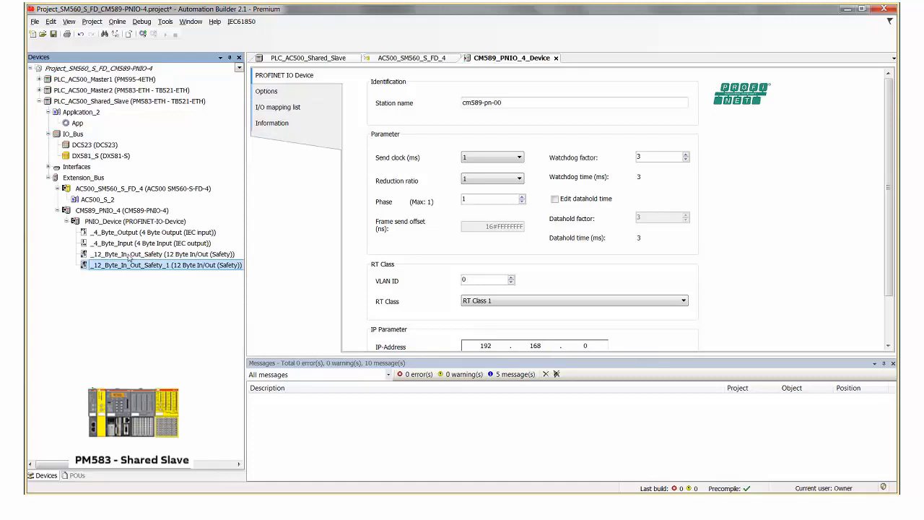
{"action": "left_click", "coordinate": [129, 255]}
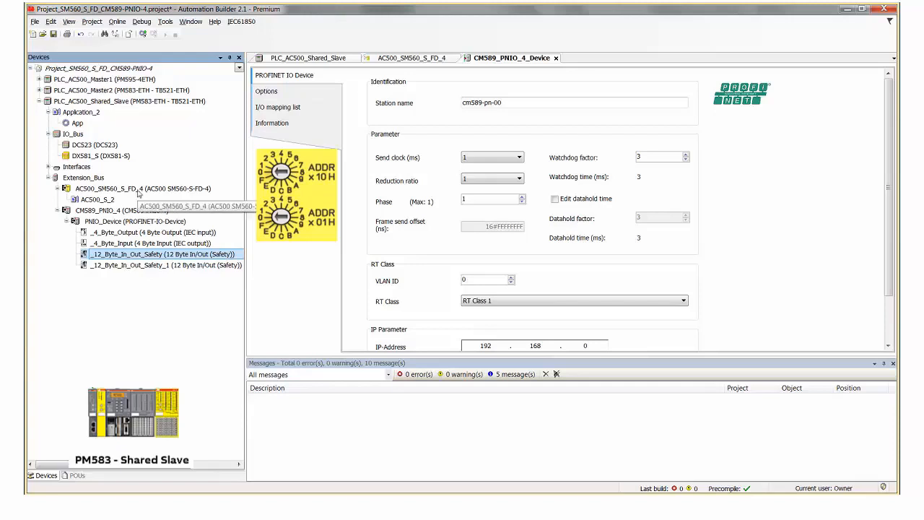
{"action": "left_click", "coordinate": [138, 189]}
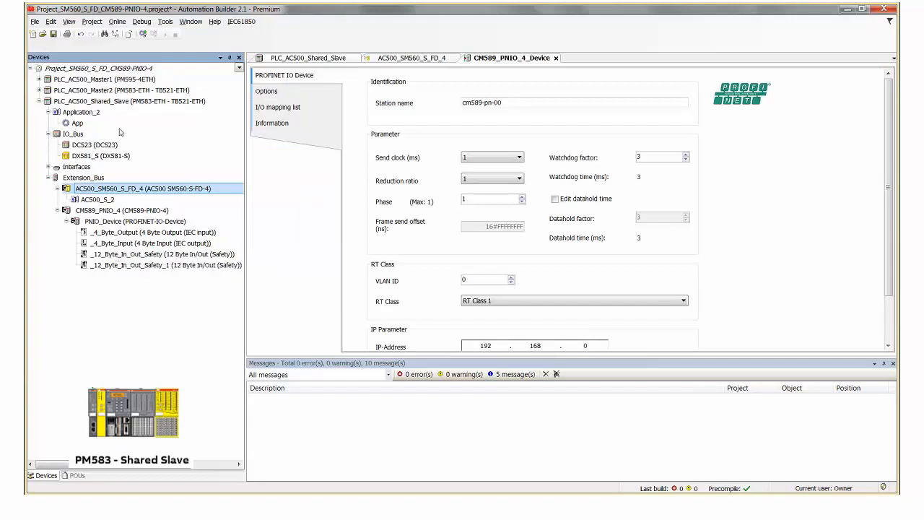
Add a CM589-PNIO-4-Device below PNIO_Controller_1 of PLC_AC500_Master2.
{"action": "left_click", "coordinate": [40, 90]}
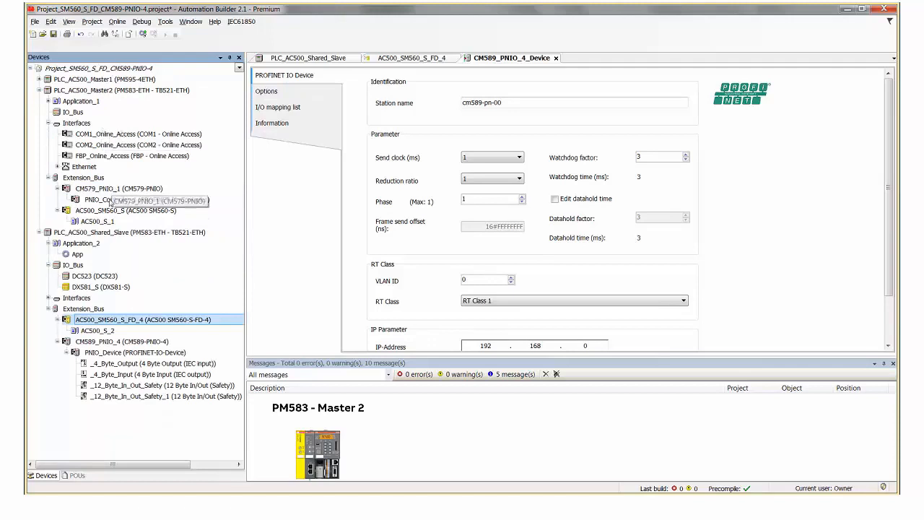
{"action": "left_click", "coordinate": [108, 201]}
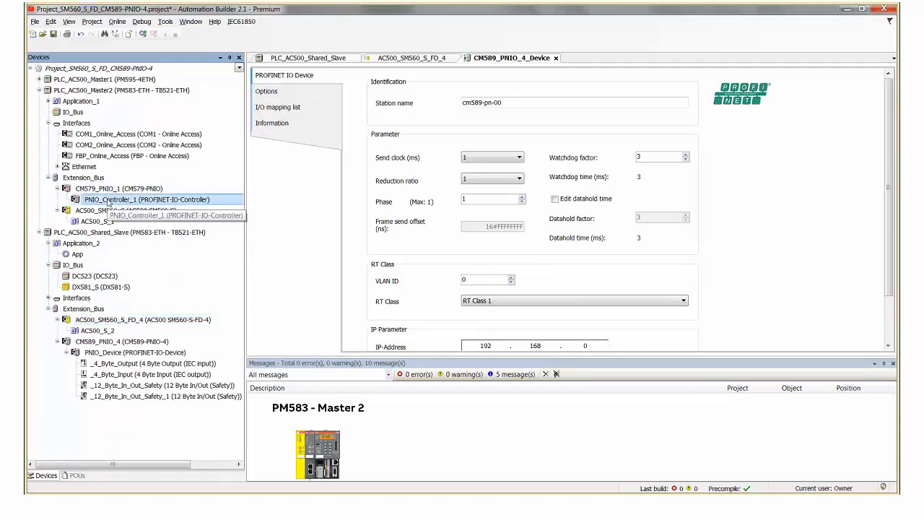
{"action": "right_click", "coordinate": [108, 202]}
{"action": "left_click", "coordinate": [139, 262]}
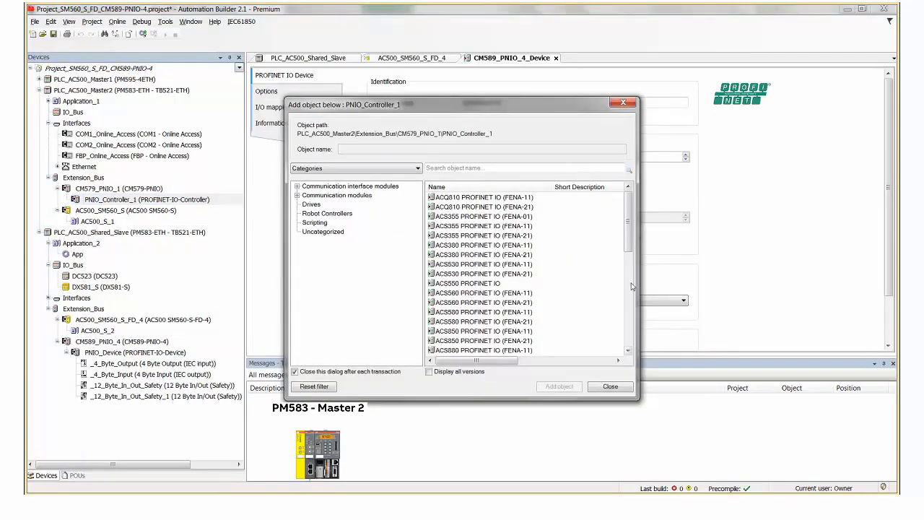
{"action": "left_click", "coordinate": [631, 287]}
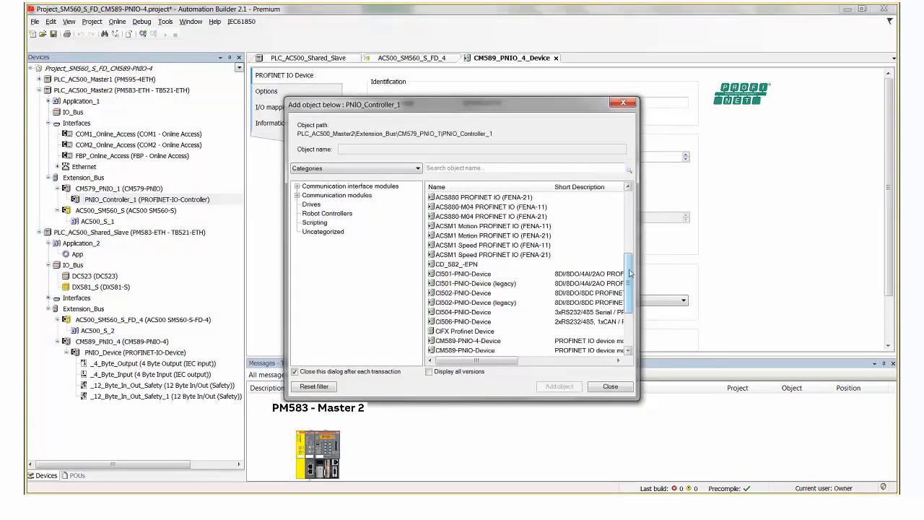
{"action": "left_click", "coordinate": [632, 297]}
{"action": "scroll", "coordinate": [633, 300], "scroll_direction": "down", "scroll_amount": 1}
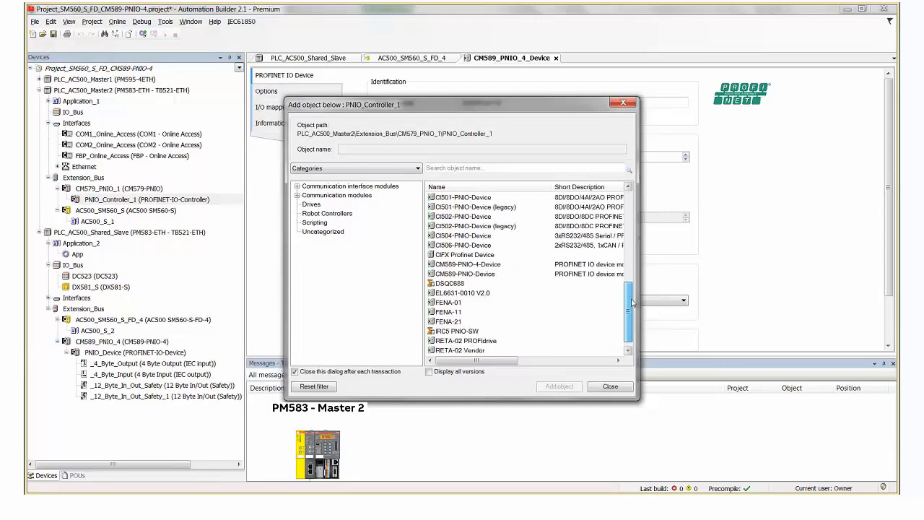
{"action": "left_click", "coordinate": [470, 265]}
{"action": "left_click", "coordinate": [553, 388]}
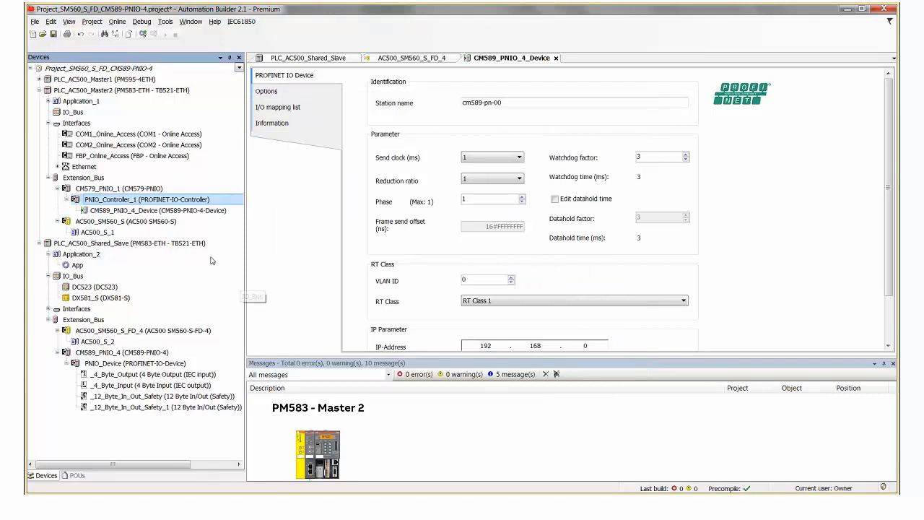
Add a 4 Byte Output module below CM589_PNIO_4_Device in PLC_AC500_Master2.
{"action": "left_click", "coordinate": [177, 214]}
{"action": "right_click", "coordinate": [177, 214]}
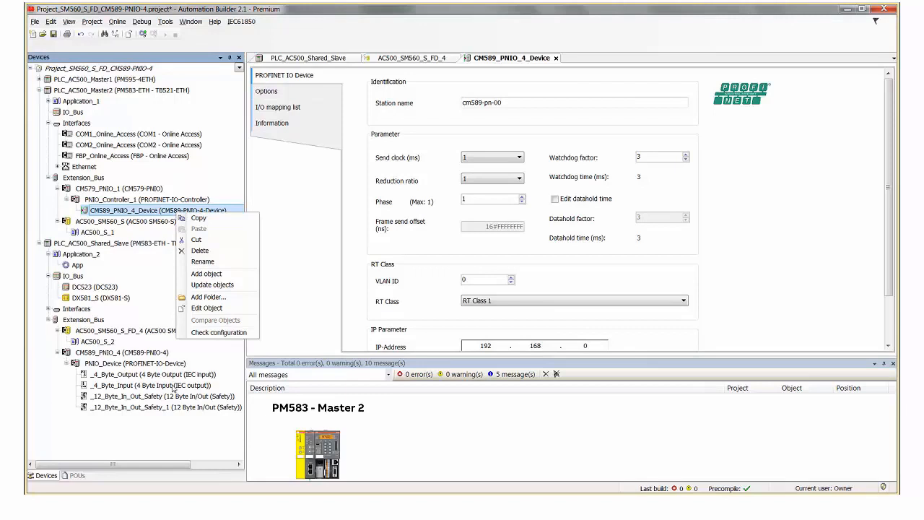
{"action": "left_click", "coordinate": [441, 281]}
{"action": "left_click", "coordinate": [184, 218]}
{"action": "left_click", "coordinate": [181, 210]}
{"action": "right_click", "coordinate": [180, 213]}
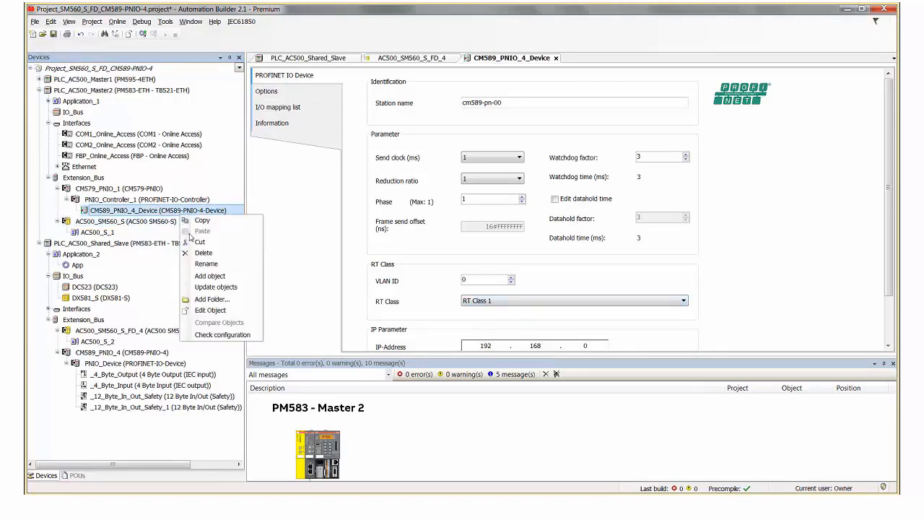
{"action": "left_click", "coordinate": [210, 277]}
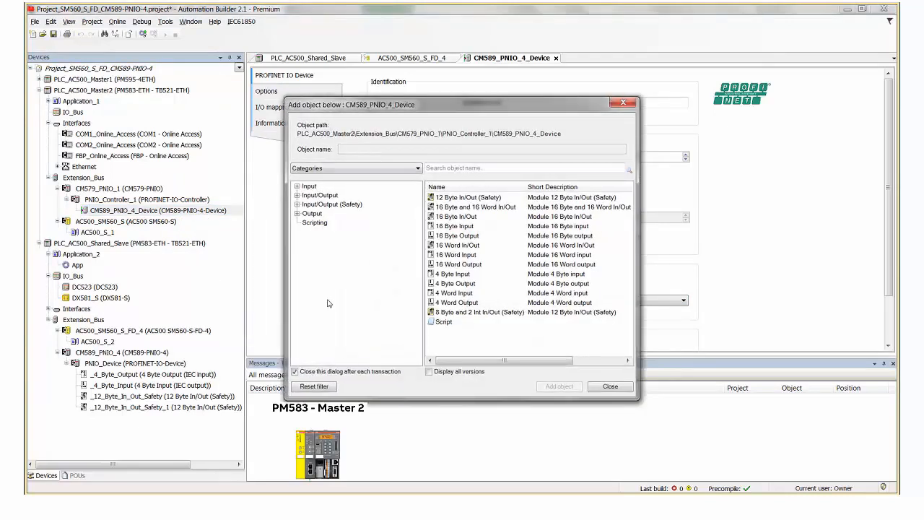
{"action": "left_click", "coordinate": [458, 284]}
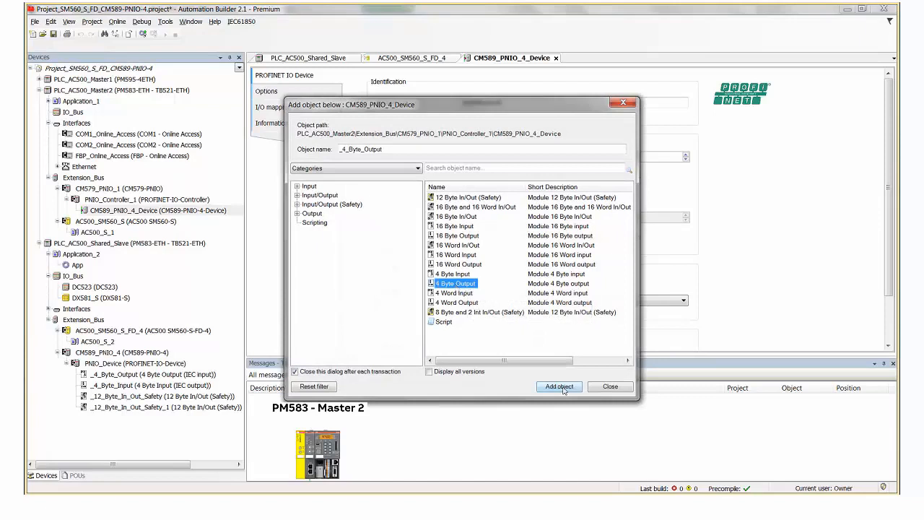
{"action": "left_click", "coordinate": [560, 387]}
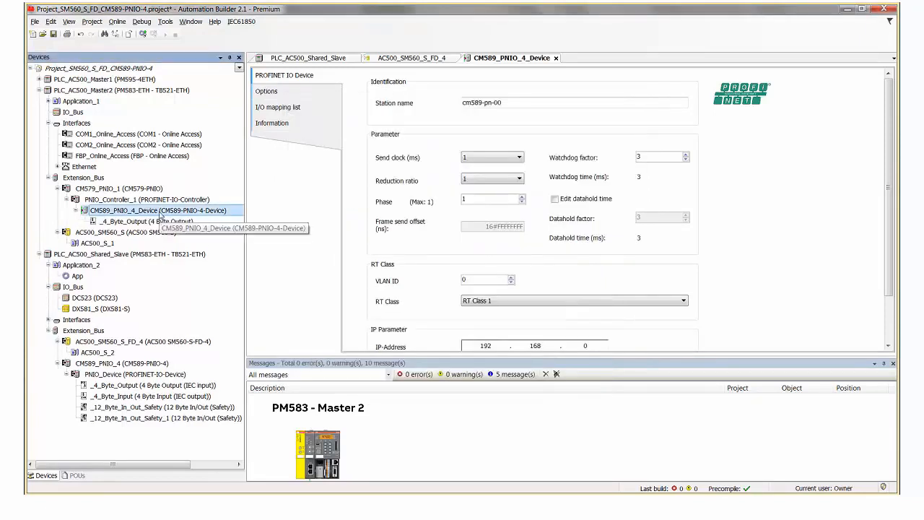
Add a 4 Byte Input module below Master 2's CM589_PNIO_4_Device.
{"action": "right_click", "coordinate": [161, 216]}
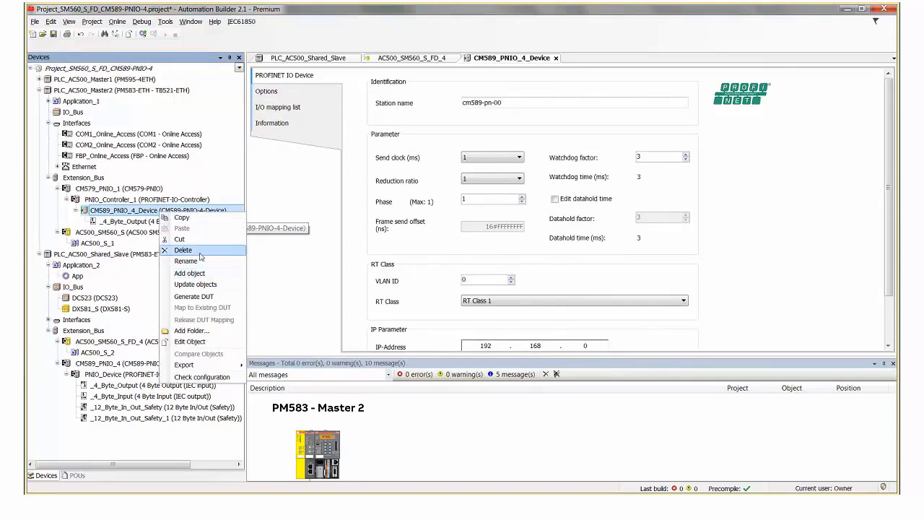
{"action": "left_click", "coordinate": [198, 278]}
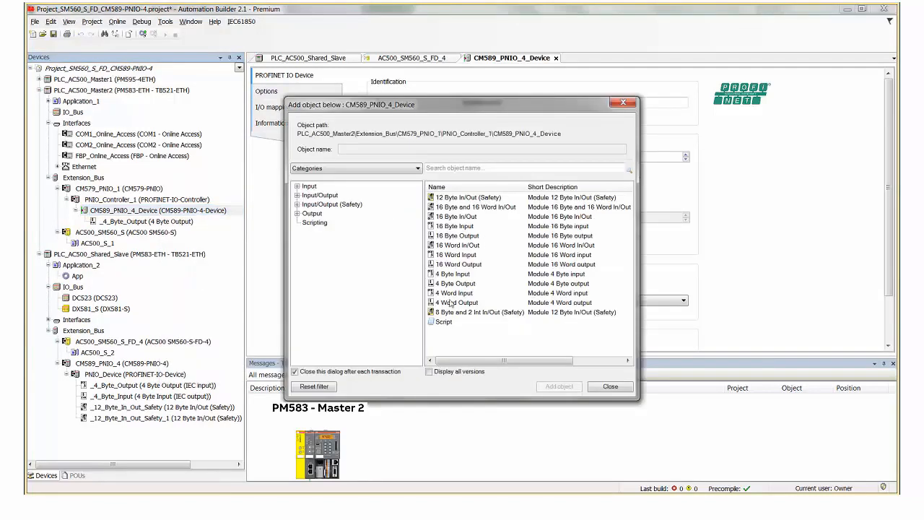
{"action": "left_click", "coordinate": [453, 274]}
{"action": "left_click", "coordinate": [554, 389]}
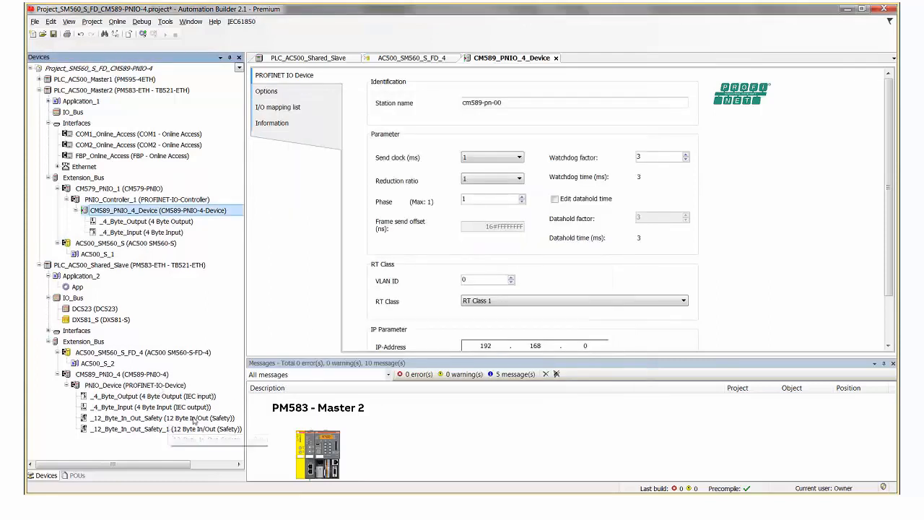
Add two 12 Byte In/Out (Safety) modules below Master 2's CM589_PNIO_4_Device.
{"action": "right_click", "coordinate": [151, 210]}
{"action": "left_click", "coordinate": [192, 274]}
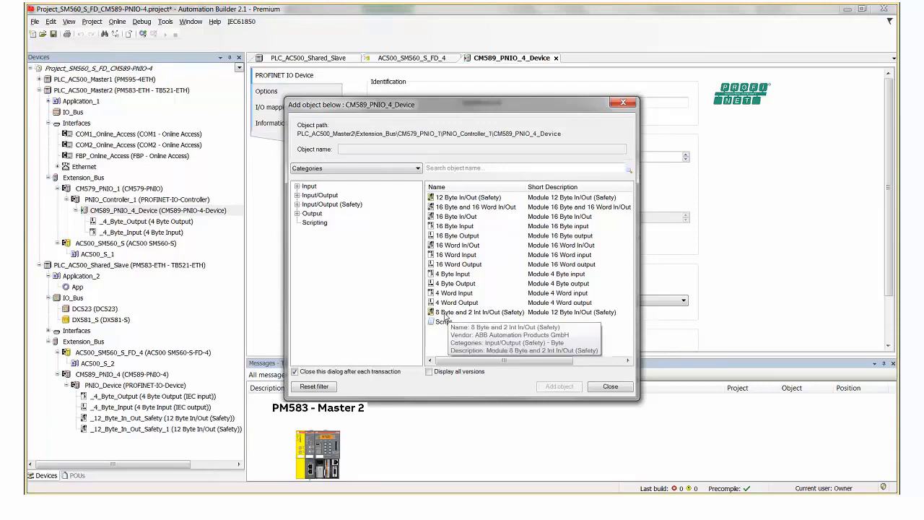
{"action": "left_click", "coordinate": [465, 200]}
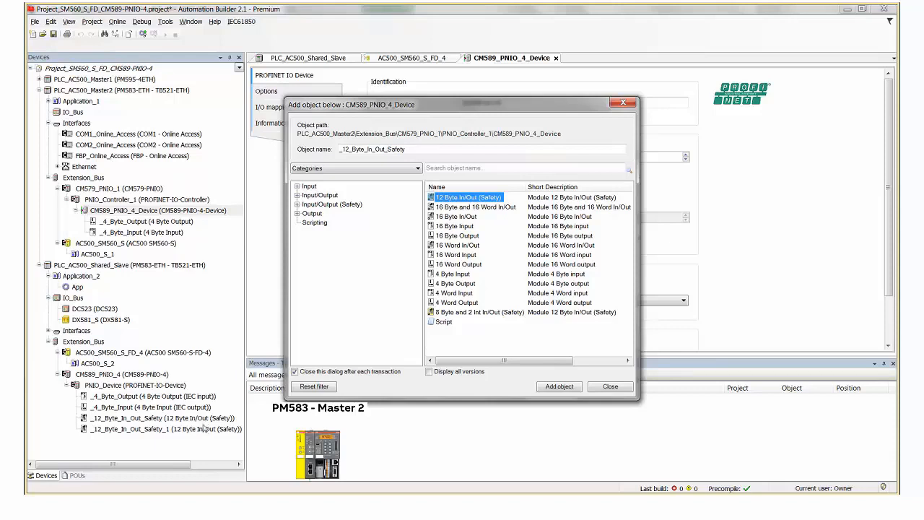
{"action": "left_click", "coordinate": [553, 387]}
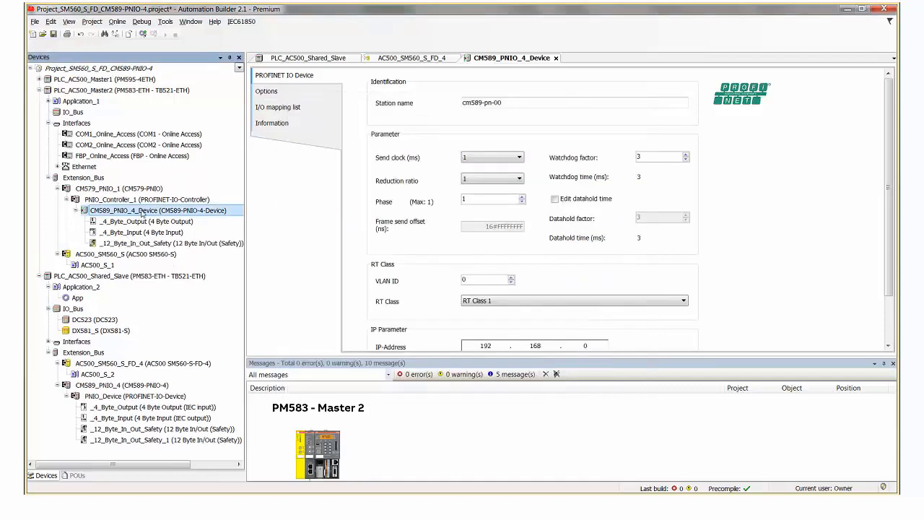
{"action": "right_click", "coordinate": [142, 212]}
{"action": "left_click", "coordinate": [182, 274]}
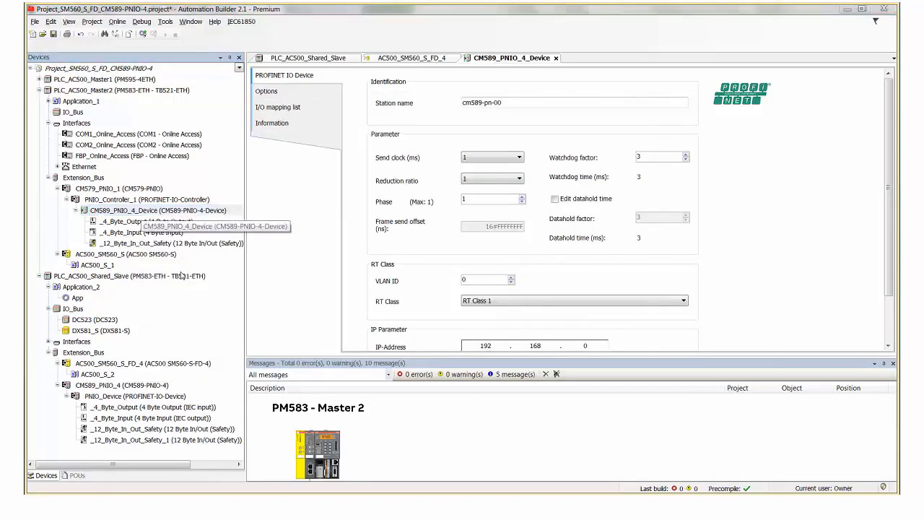
{"action": "left_click", "coordinate": [467, 197]}
{"action": "left_click", "coordinate": [548, 388]}
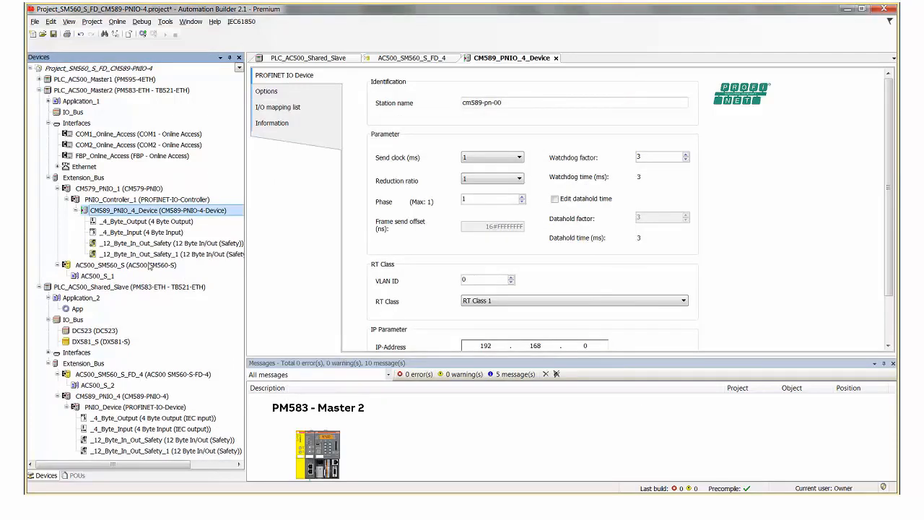
Set F_Source_Add to 150 and F_Dest_Add to 1000 for Master 2's first 12-byte safety module, _12_Byte_In_Out_Safety.
{"action": "left_click", "coordinate": [156, 223]}
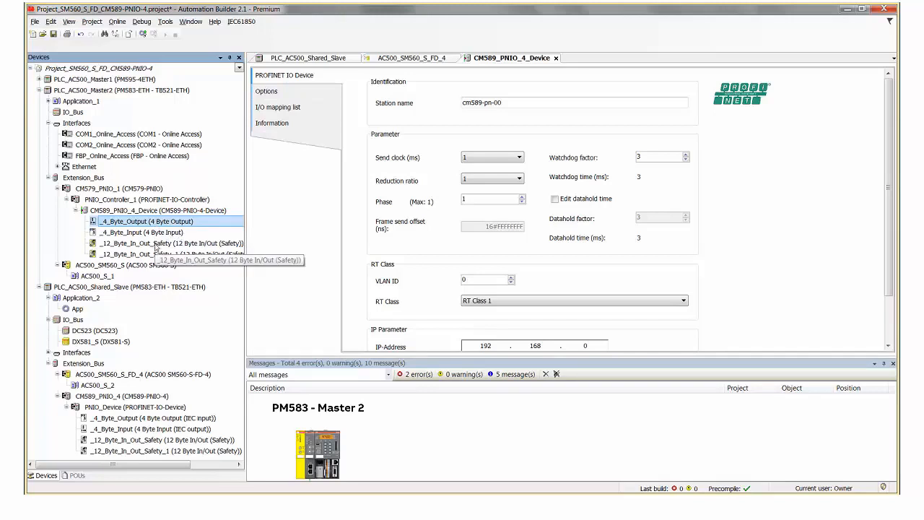
{"action": "double_click", "coordinate": [155, 246]}
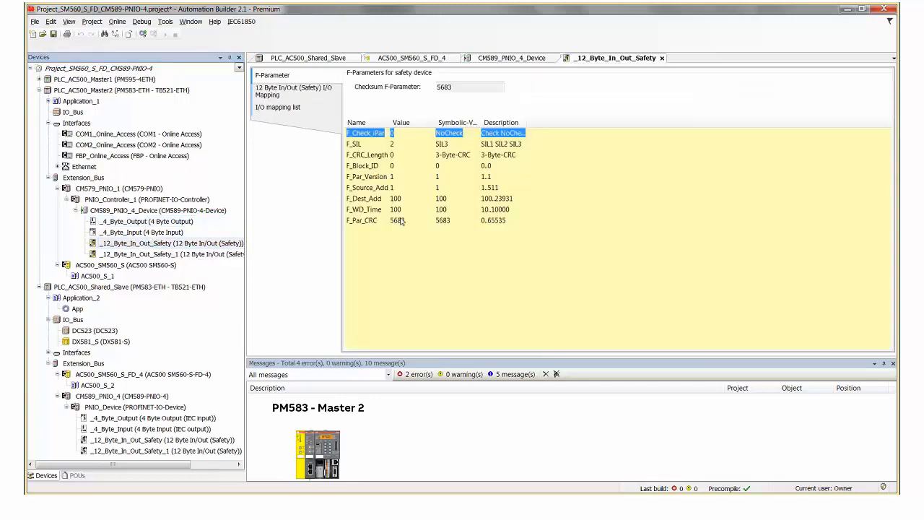
{"action": "left_click", "coordinate": [383, 189]}
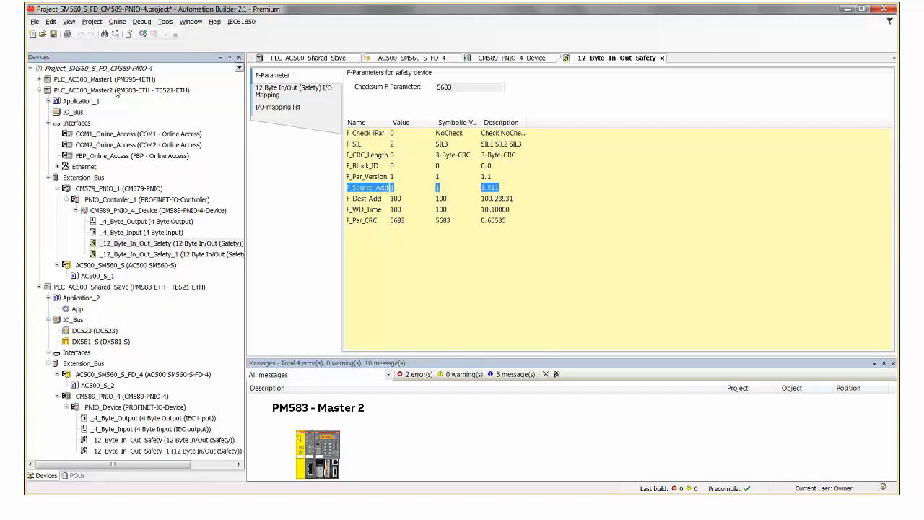
{"action": "double_click", "coordinate": [391, 189]}
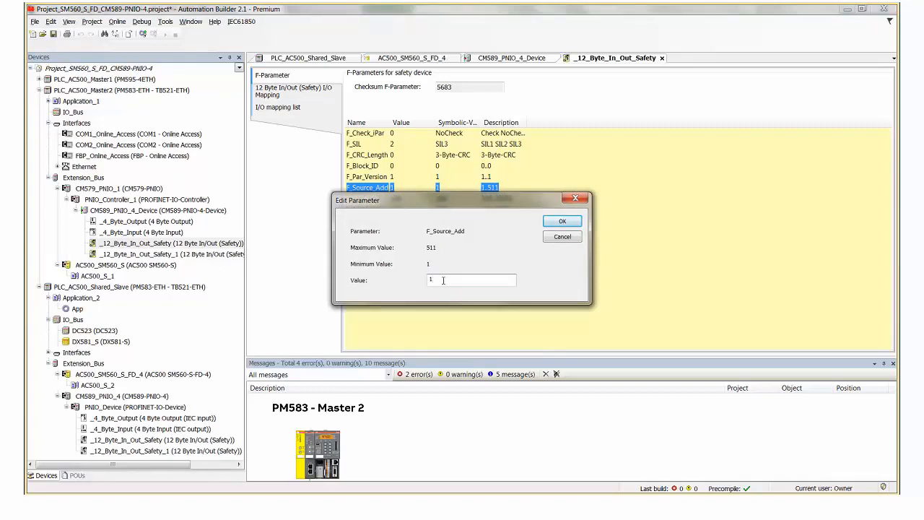
{"action": "type", "text": "150"}
{"action": "key", "text": "BackSpace"}
{"action": "left_click", "coordinate": [557, 225]}
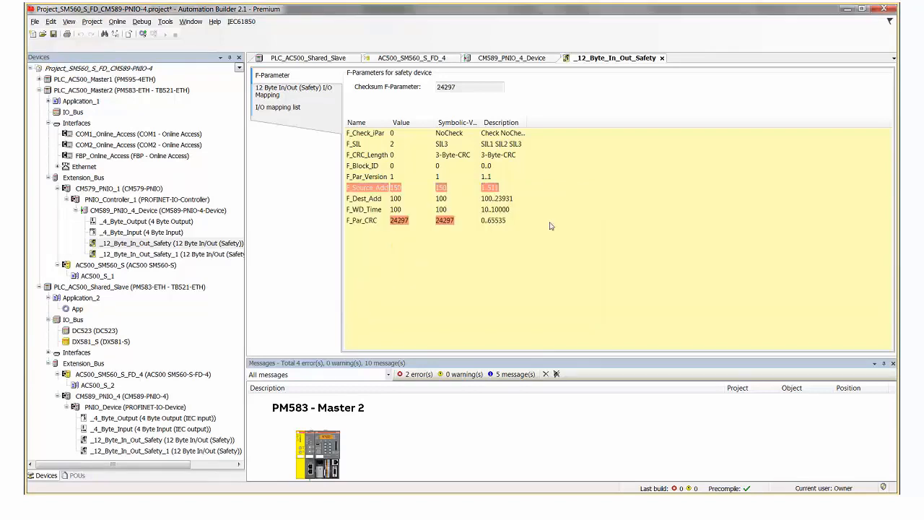
{"action": "double_click", "coordinate": [393, 199]}
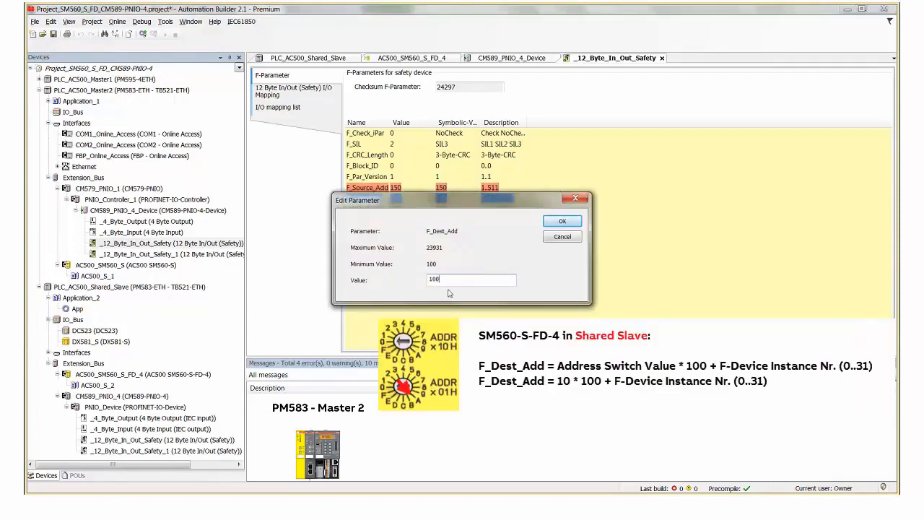
{"action": "type", "text": "0"}
{"action": "left_click", "coordinate": [557, 224]}
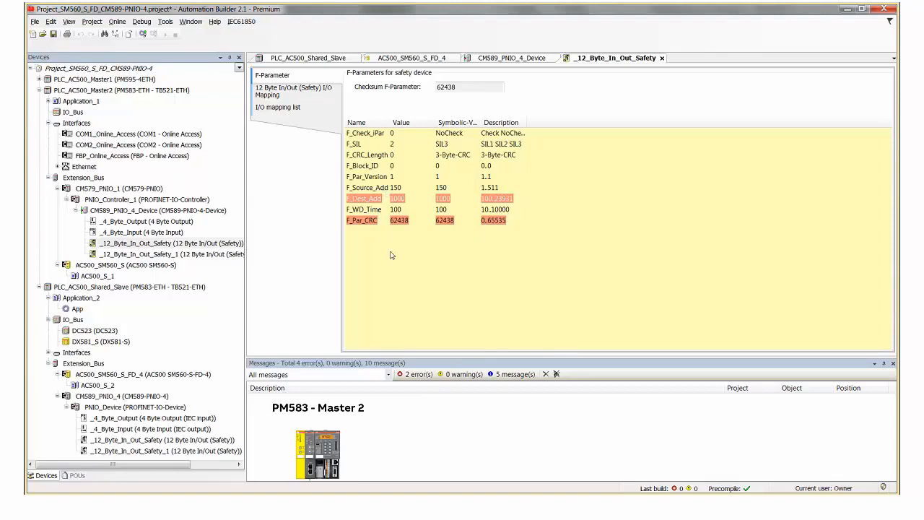
Set F_Source_Add to 151 and F_Dest_Add to 1001 for Master 2's second 12-byte safety module, _12_Byte_In_Out_Safety_1.
{"action": "double_click", "coordinate": [192, 256]}
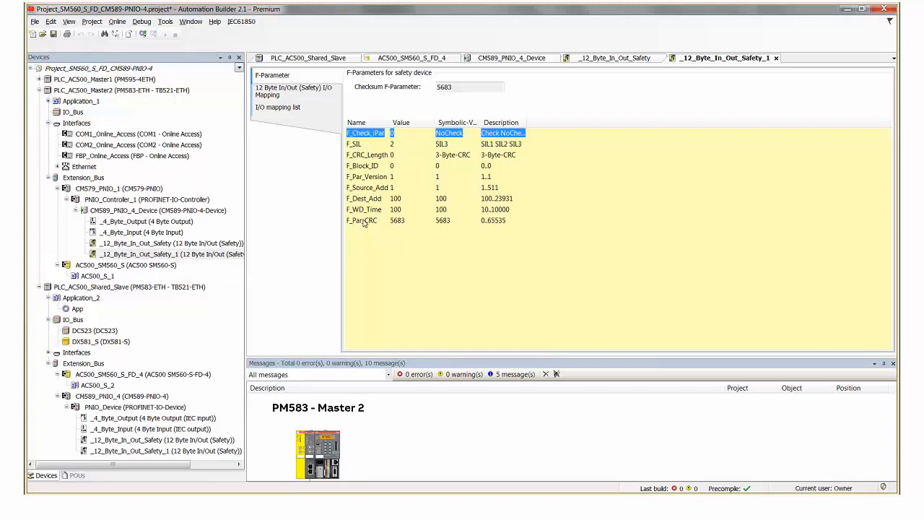
{"action": "left_click", "coordinate": [174, 223]}
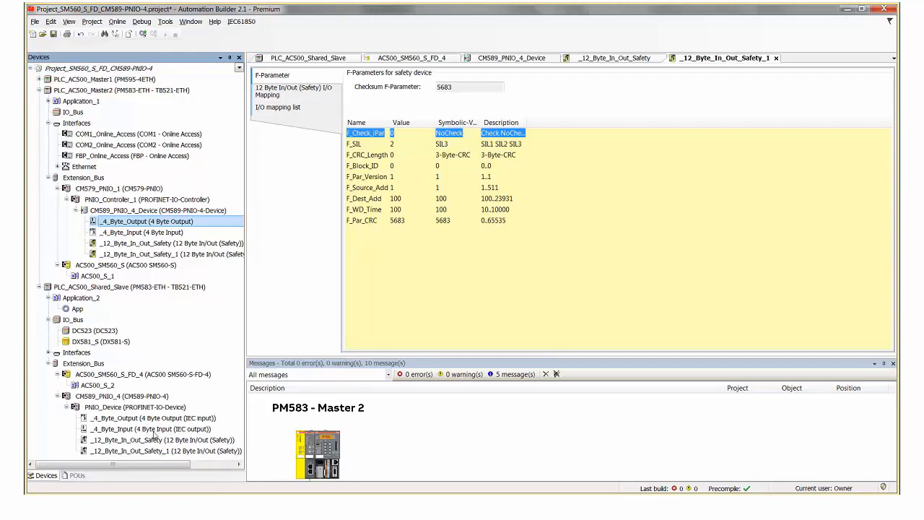
{"action": "double_click", "coordinate": [164, 257]}
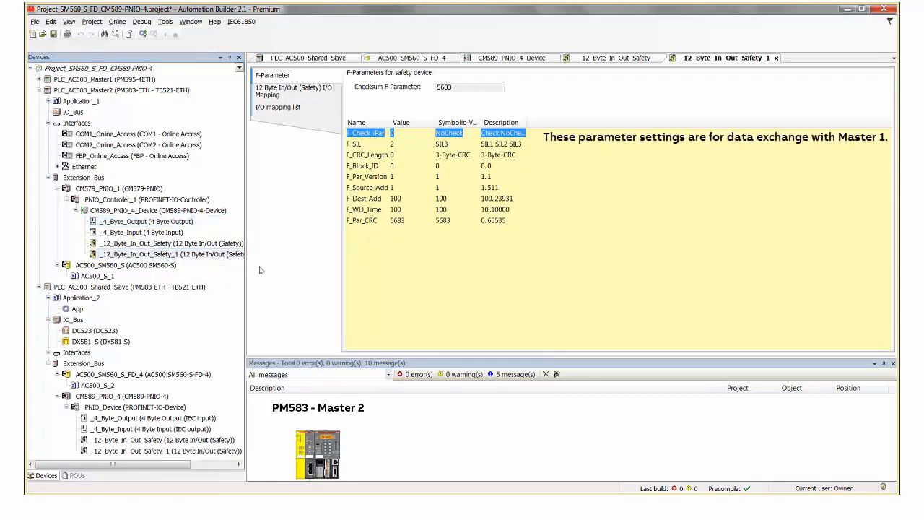
{"action": "double_click", "coordinate": [393, 189]}
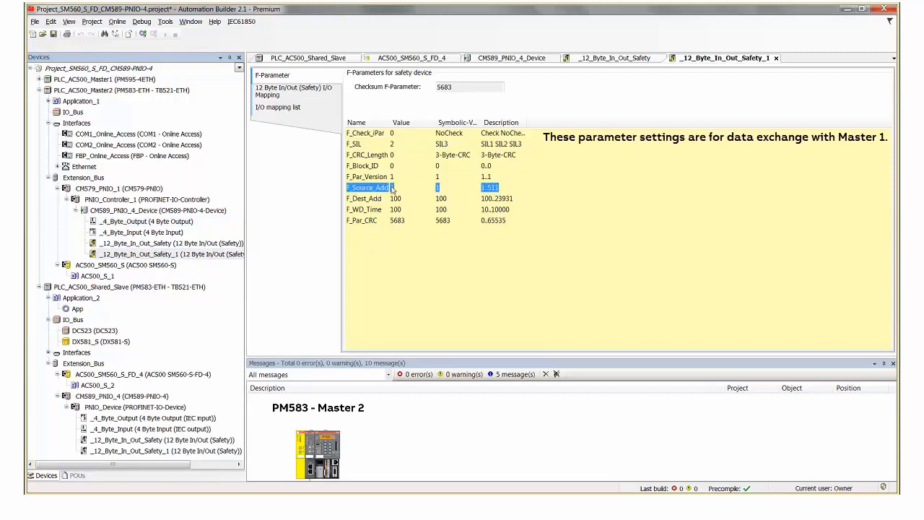
{"action": "double_click", "coordinate": [438, 278]}
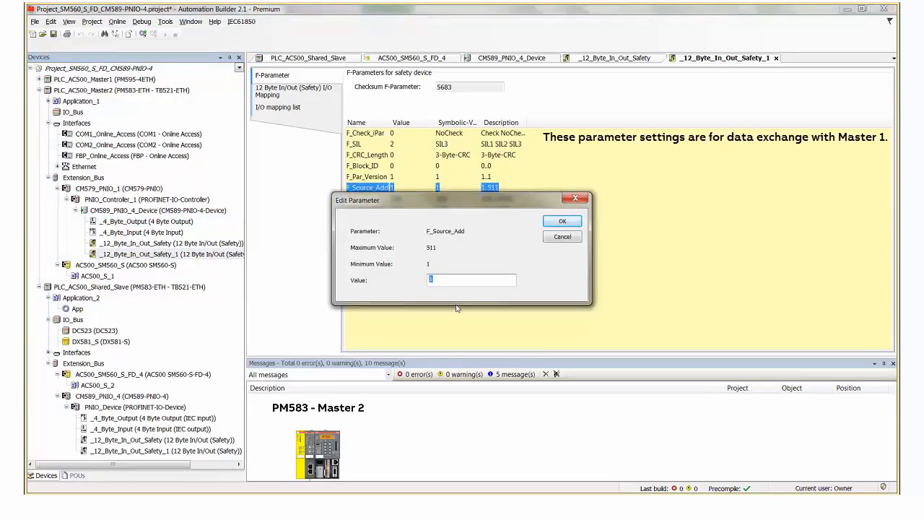
{"action": "type", "text": "151"}
{"action": "left_click", "coordinate": [550, 223]}
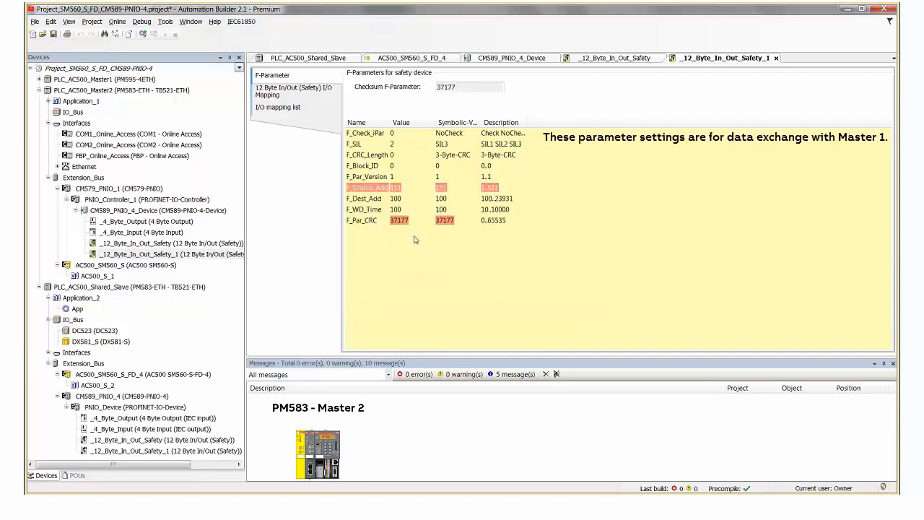
{"action": "double_click", "coordinate": [395, 198]}
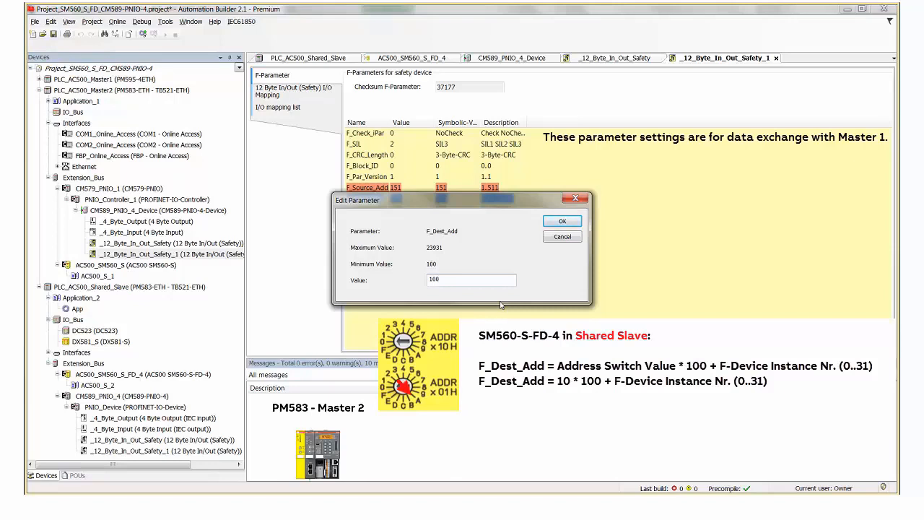
{"action": "type", "text": "1"}
{"action": "left_click", "coordinate": [562, 221]}
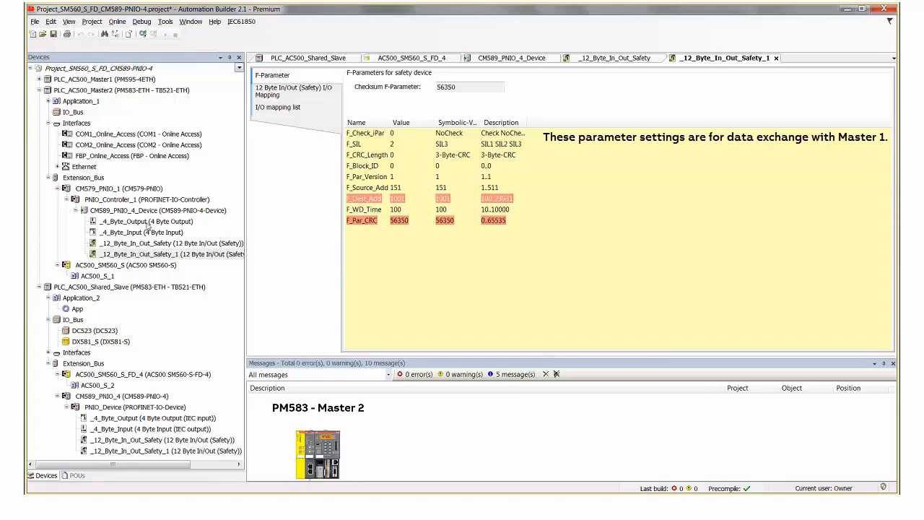
Map Output Byte 0 of Master 2's 4-byte output module to the variable byte_Counter_For_Slave.
{"action": "double_click", "coordinate": [147, 222]}
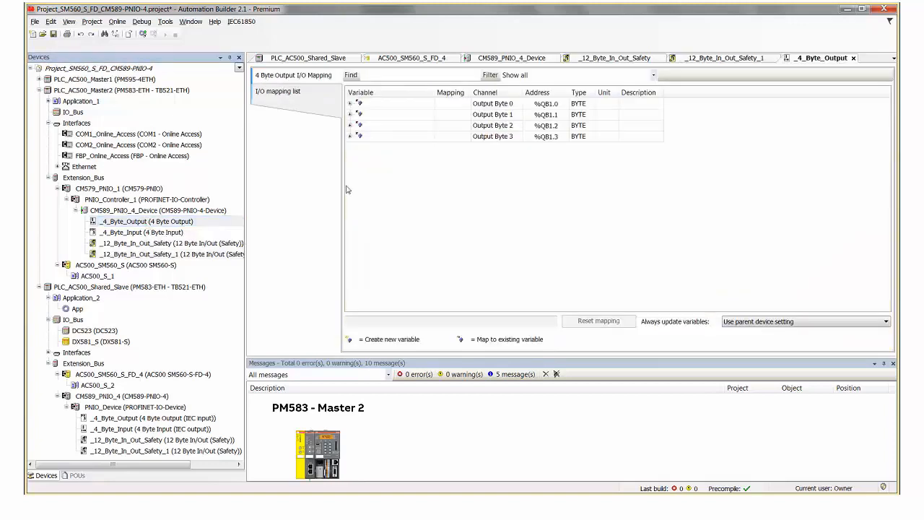
{"action": "left_click", "coordinate": [350, 103]}
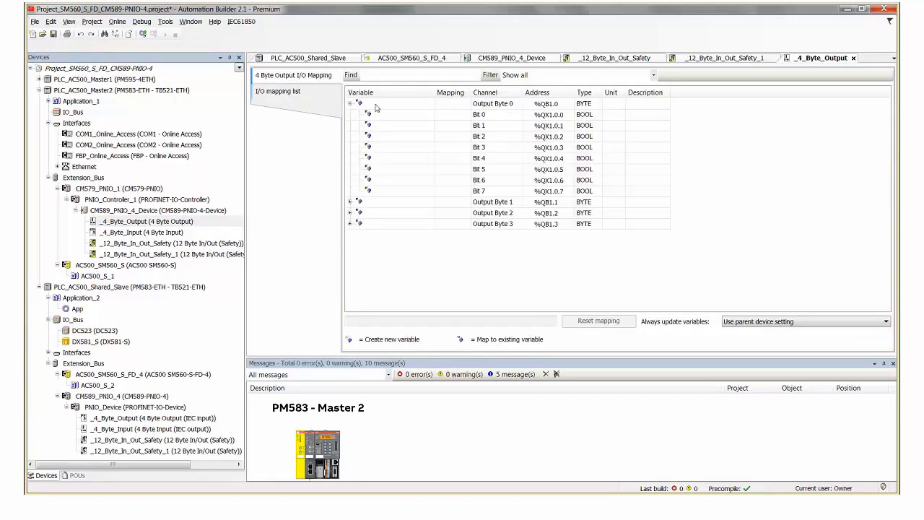
{"action": "double_click", "coordinate": [377, 107]}
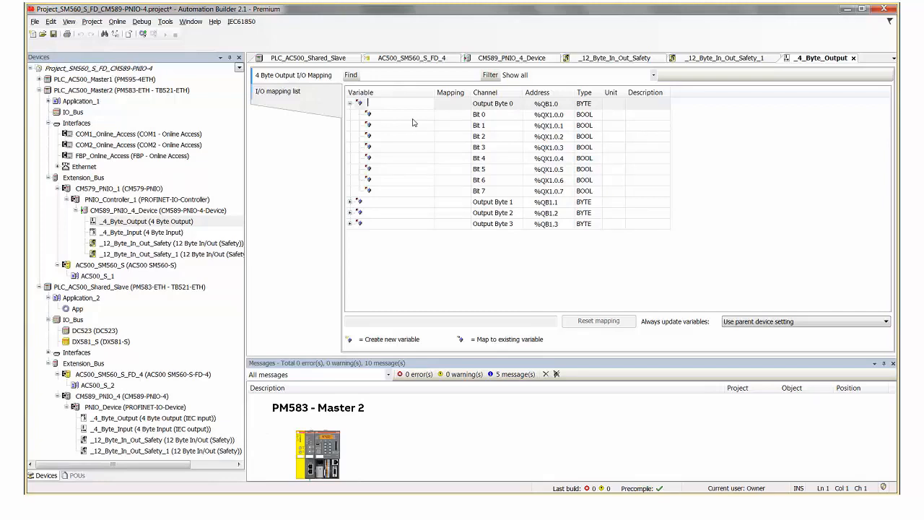
{"action": "type", "text": "byte"}
{"action": "type", "text": "_Counter"}
{"action": "type", "text": "_"}
{"action": "type", "text": "For"}
{"action": "type", "text": "_Slave"}
{"action": "left_click", "coordinate": [410, 127]}
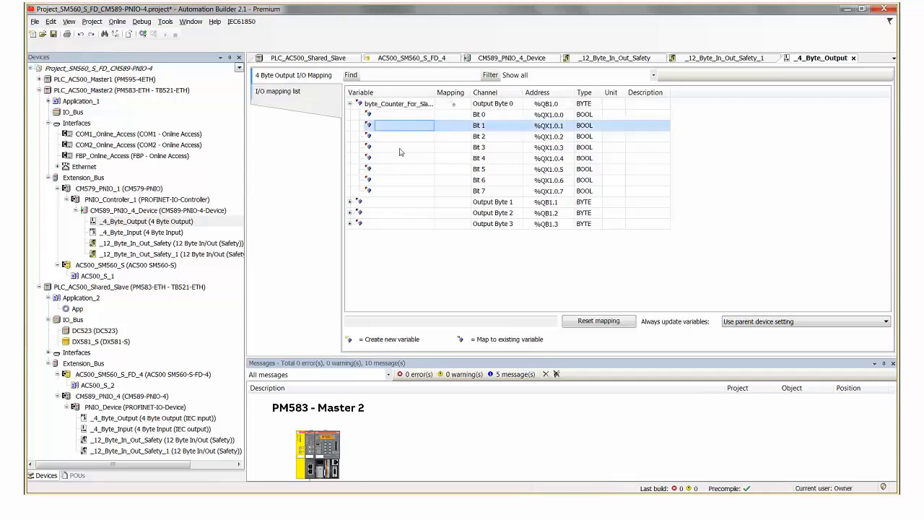
Map Input Byte 0 of Master 2's 4-byte input module to the new variable byte_Input_From_Slave.
{"action": "double_click", "coordinate": [153, 235]}
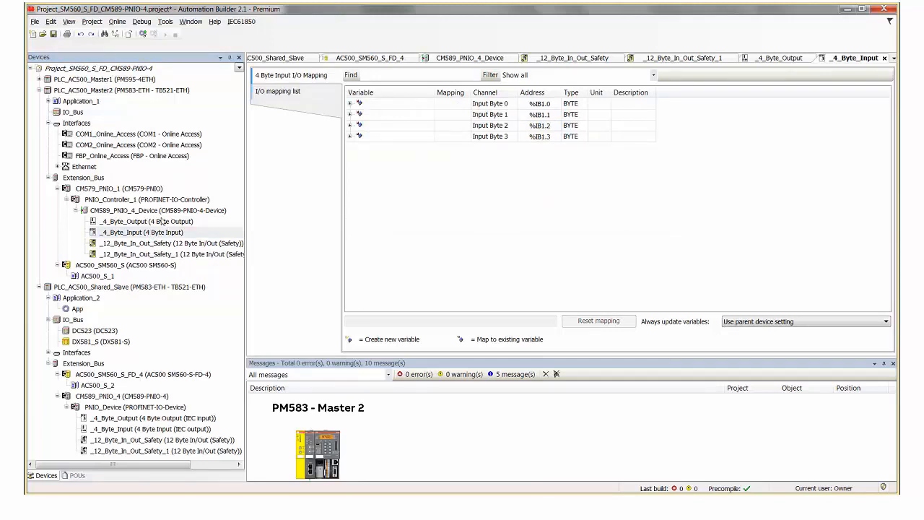
{"action": "left_click", "coordinate": [350, 104]}
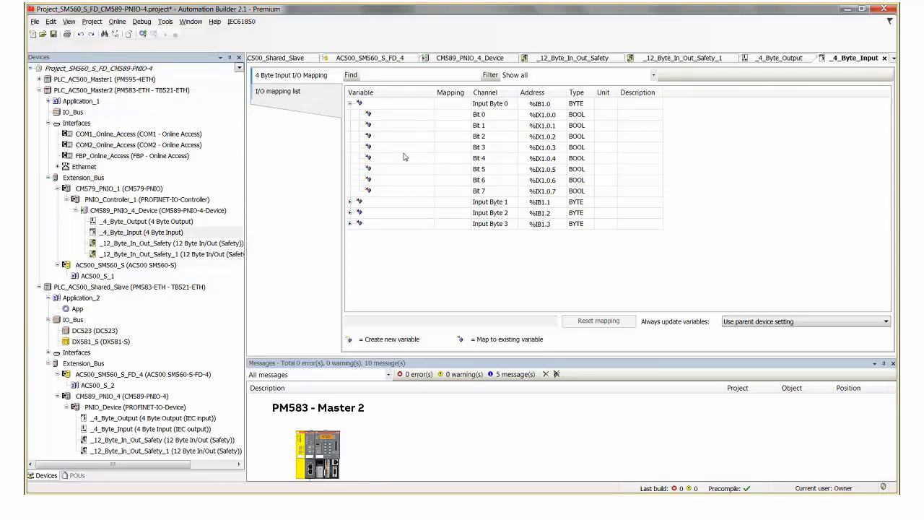
{"action": "left_click", "coordinate": [379, 104]}
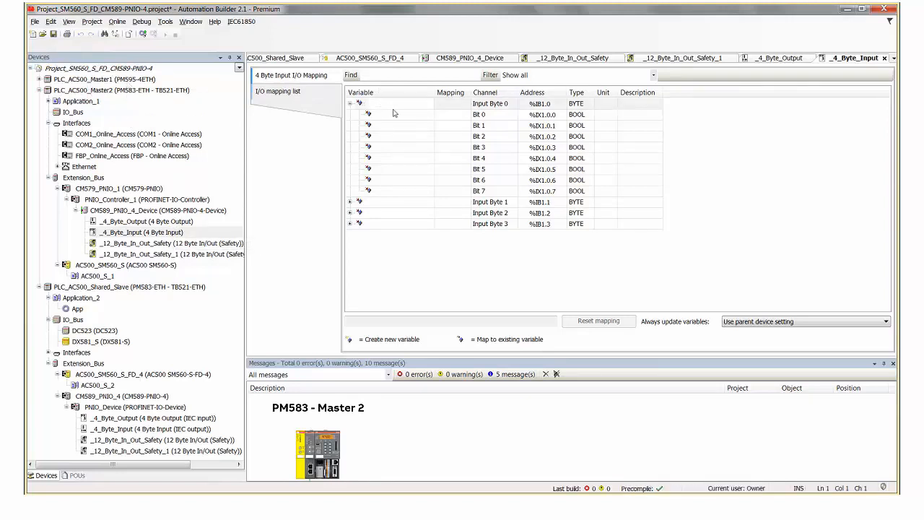
{"action": "type", "text": "byte_"}
{"action": "type", "text": "Input_Fi"}
{"action": "type", "text": "om"}
{"action": "type", "text": "_"}
{"action": "type", "text": "Slave"}
{"action": "double_click", "coordinate": [407, 127]}
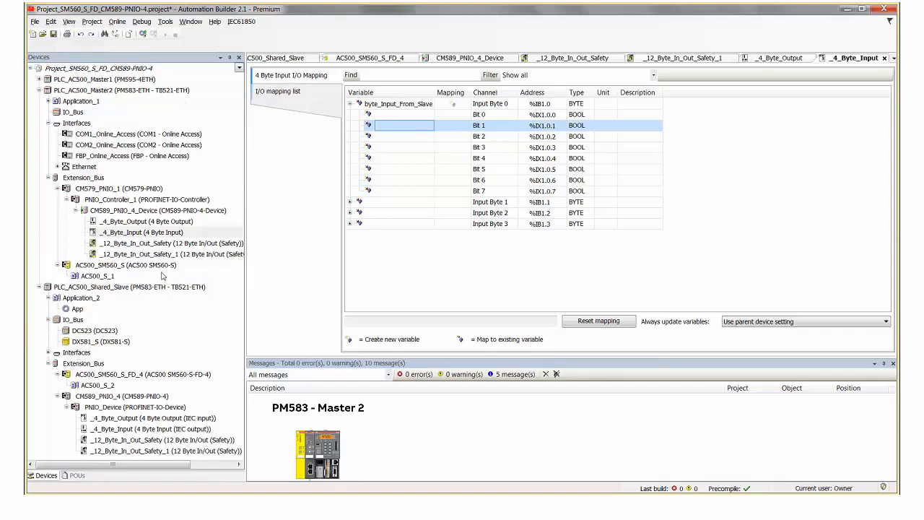
Map Output Byte 0 of Master 2's first 12-byte safety module, _12_Byte_In_Out_Safety, to the new variable S_Byte_For_Slave.
{"action": "left_click", "coordinate": [150, 245]}
{"action": "double_click", "coordinate": [149, 245]}
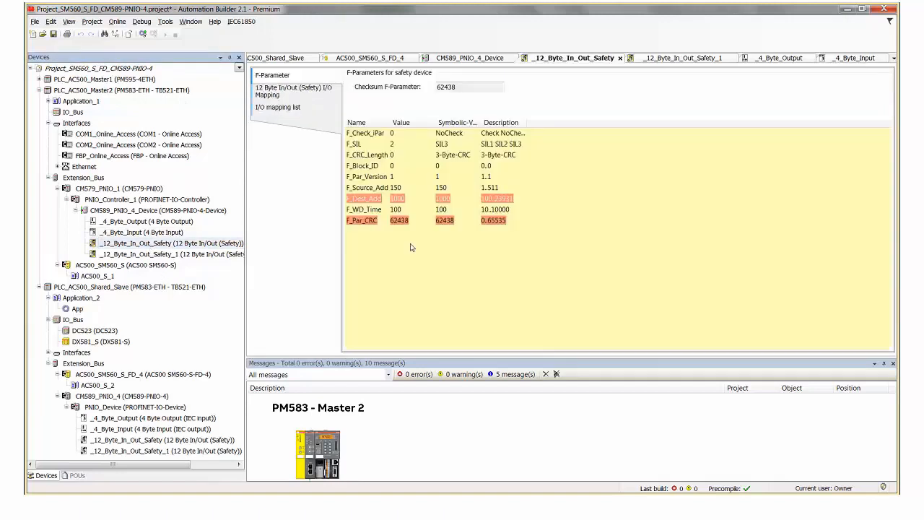
{"action": "left_click", "coordinate": [295, 93]}
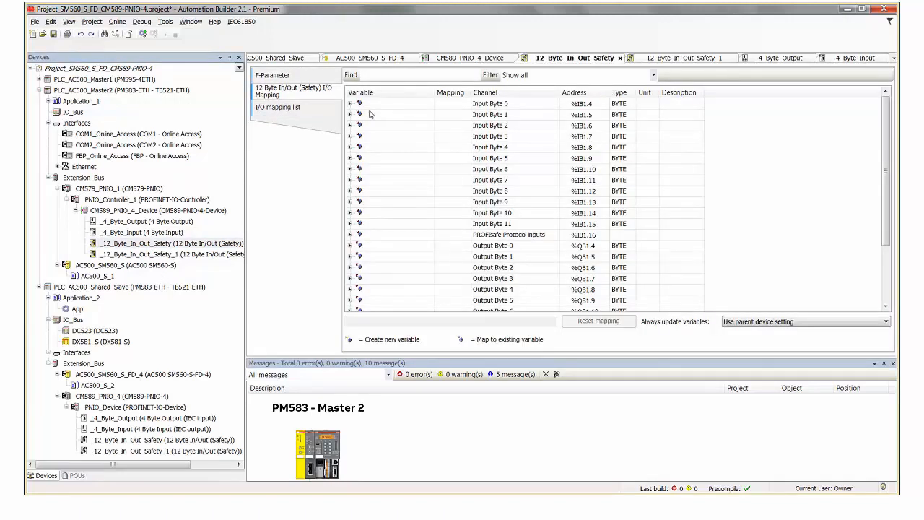
{"action": "left_click", "coordinate": [350, 246]}
{"action": "left_click", "coordinate": [394, 248]}
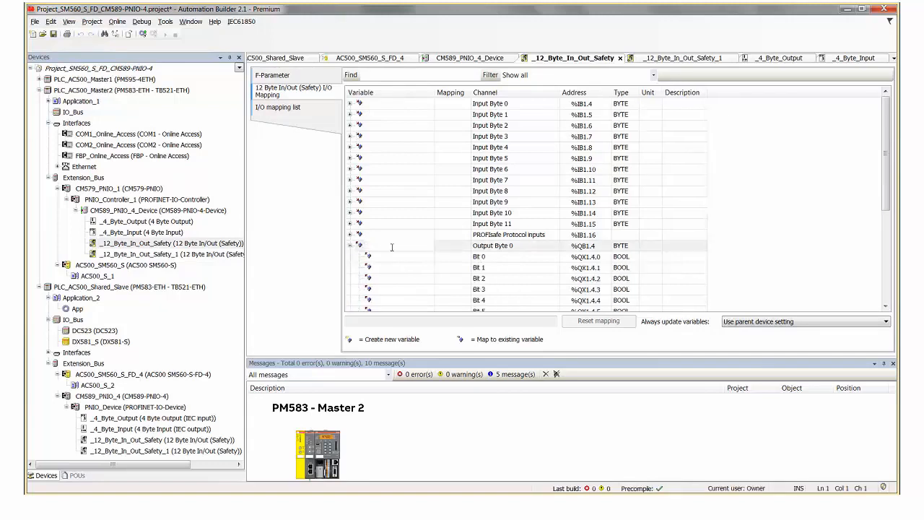
{"action": "type", "text": "S_"}
{"action": "type", "text": "Byte_"}
{"action": "type", "text": "Fol"}
{"action": "type", "text": "_Slave"}
{"action": "left_click", "coordinate": [416, 268]}
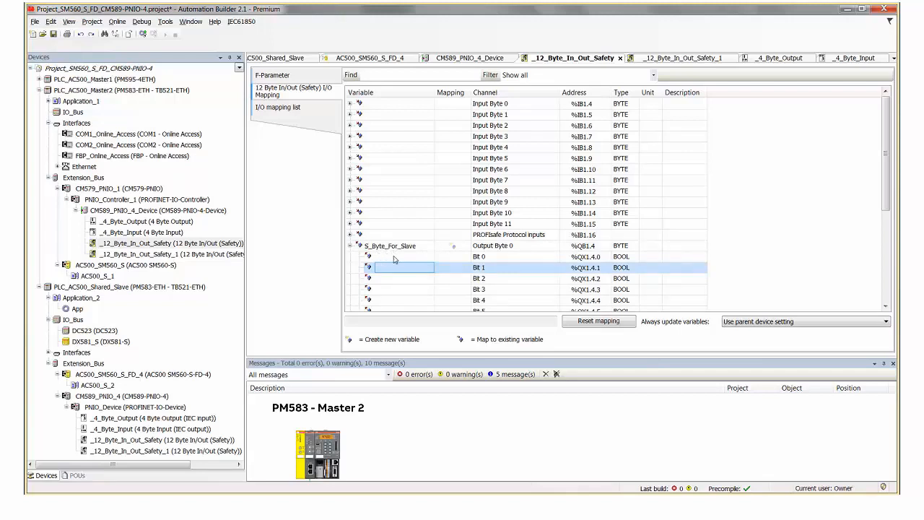
Map Input Byte 0 of Master 2's second 12-byte safety module, _12_Byte_In_Out_Safety_1, to the new variable S_Byte_Input_From_Slave.
{"action": "double_click", "coordinate": [185, 256]}
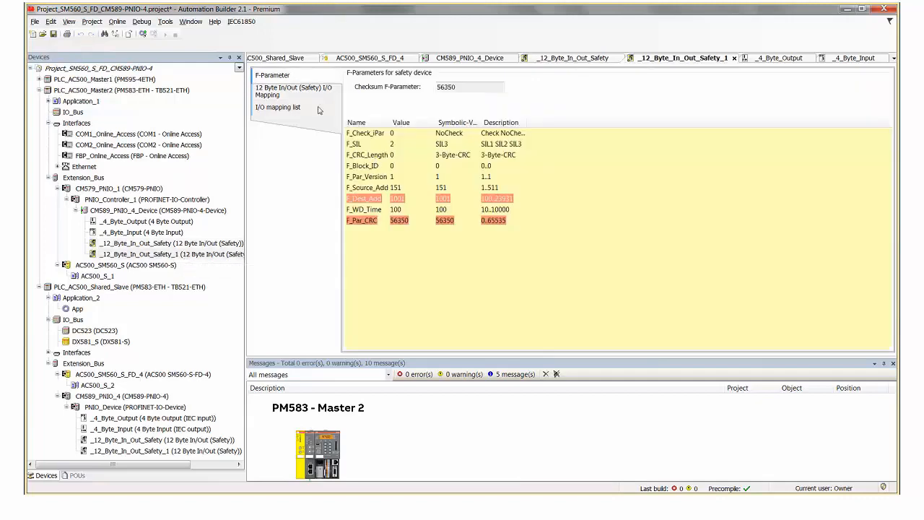
{"action": "left_click", "coordinate": [295, 96]}
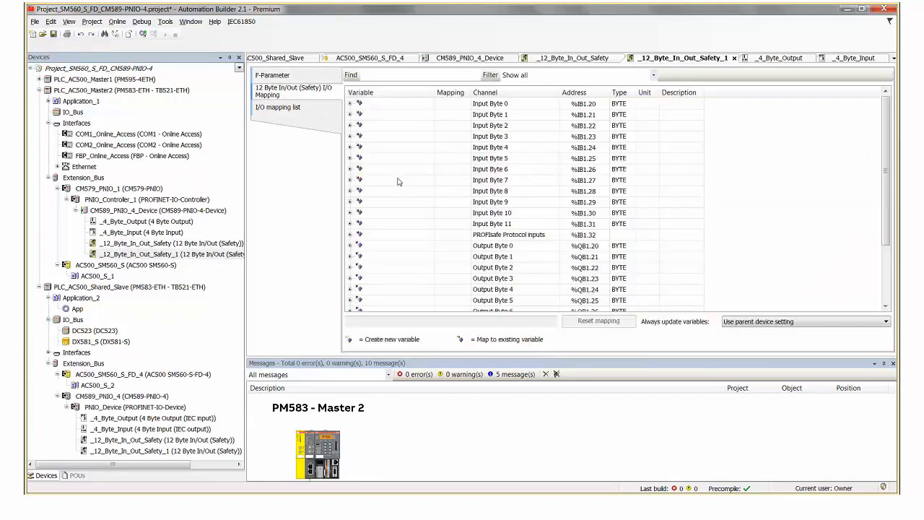
{"action": "left_click", "coordinate": [350, 104]}
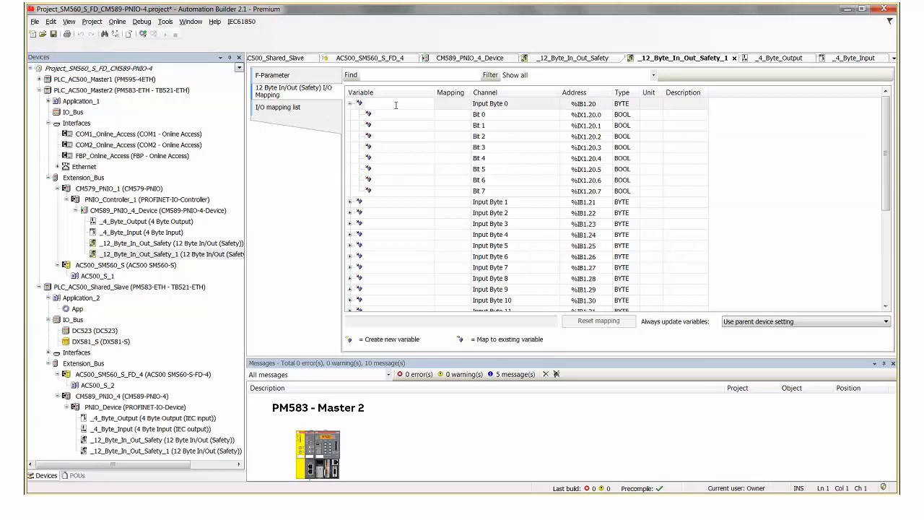
{"action": "type", "text": "S_"}
{"action": "type", "text": "Byte_"}
{"action": "type", "text": "Input_From"}
{"action": "type", "text": "_Slave"}
{"action": "left_click", "coordinate": [423, 137]}
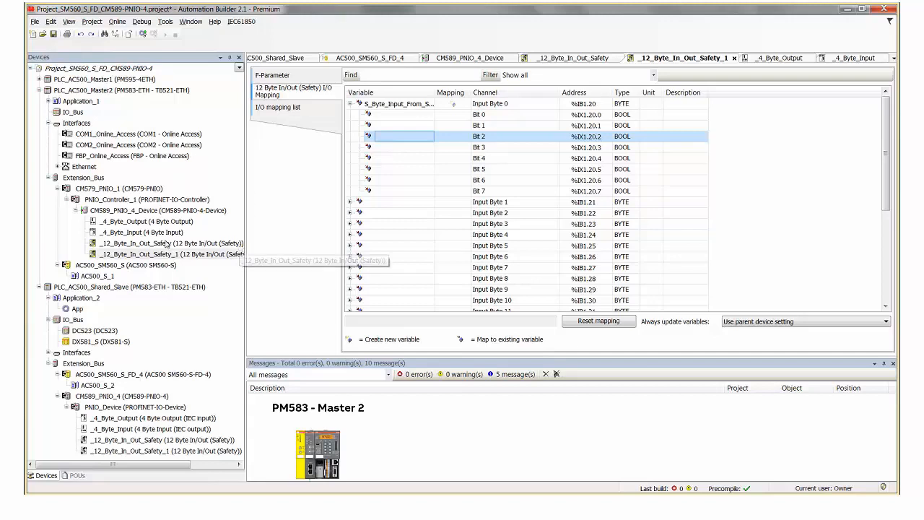
Copy the four I/O modules of Master 2's CM589_PNIO_4_Device and paste them below Master 1's CM589_PNIO_4_Device.
{"action": "left_click", "coordinate": [149, 222]}
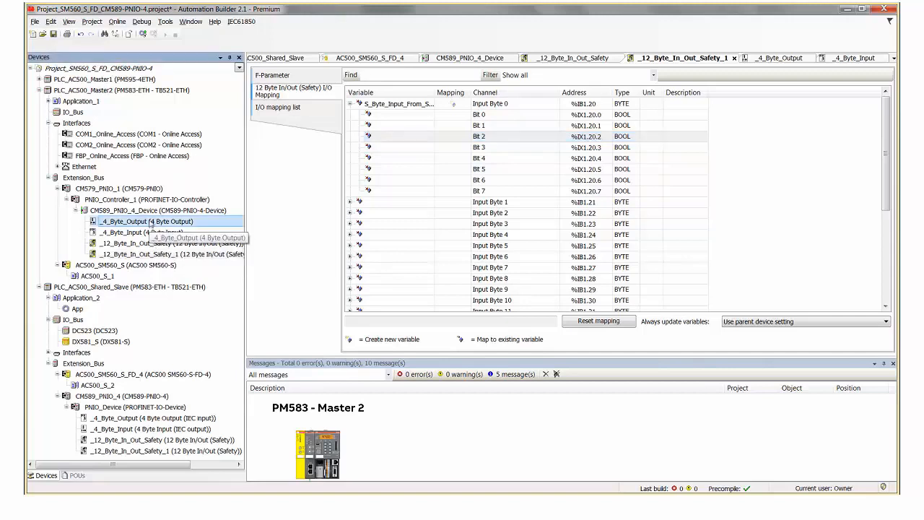
{"action": "left_click", "coordinate": [149, 255], "text": "shift"}
{"action": "right_click", "coordinate": [149, 257]}
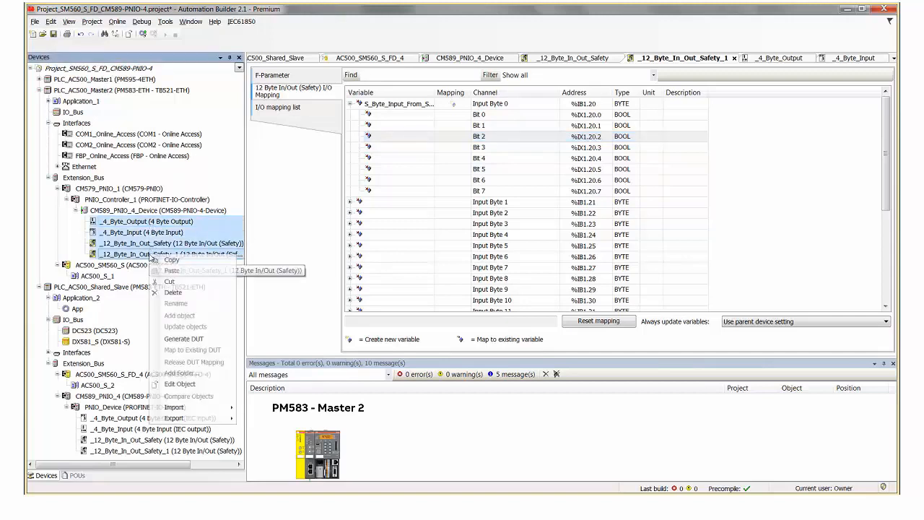
{"action": "left_click", "coordinate": [153, 259]}
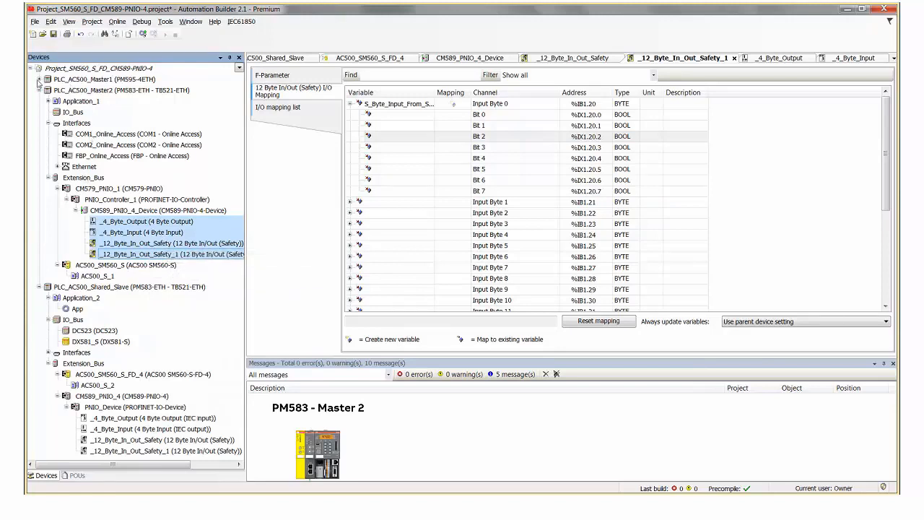
{"action": "left_click", "coordinate": [39, 80]}
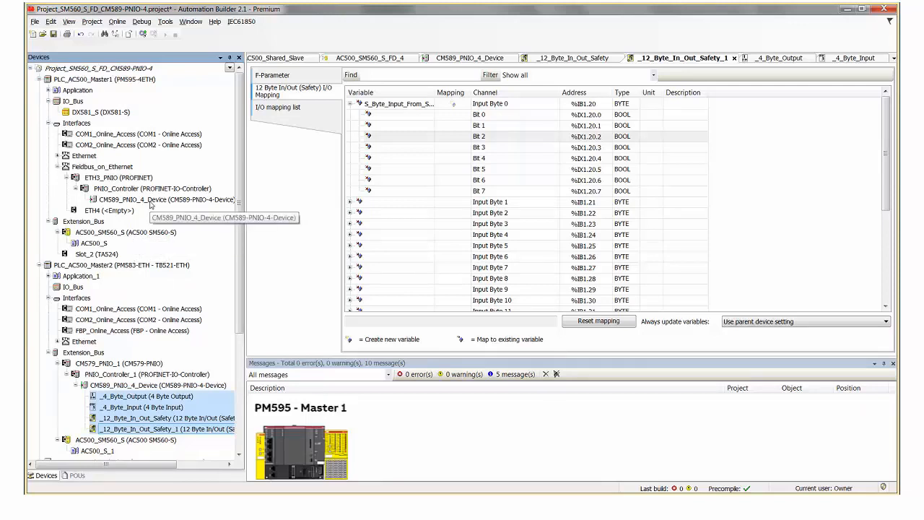
{"action": "left_click", "coordinate": [150, 205]}
{"action": "right_click", "coordinate": [151, 205]}
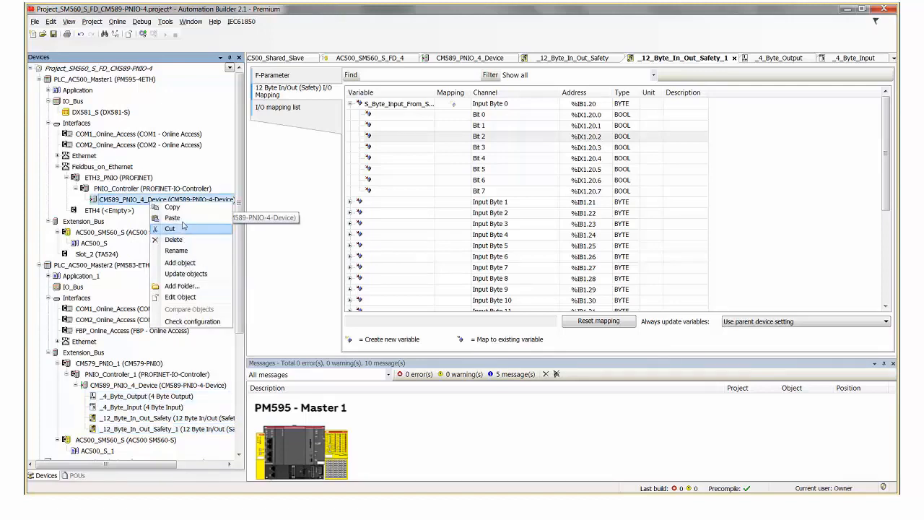
{"action": "left_click", "coordinate": [183, 218]}
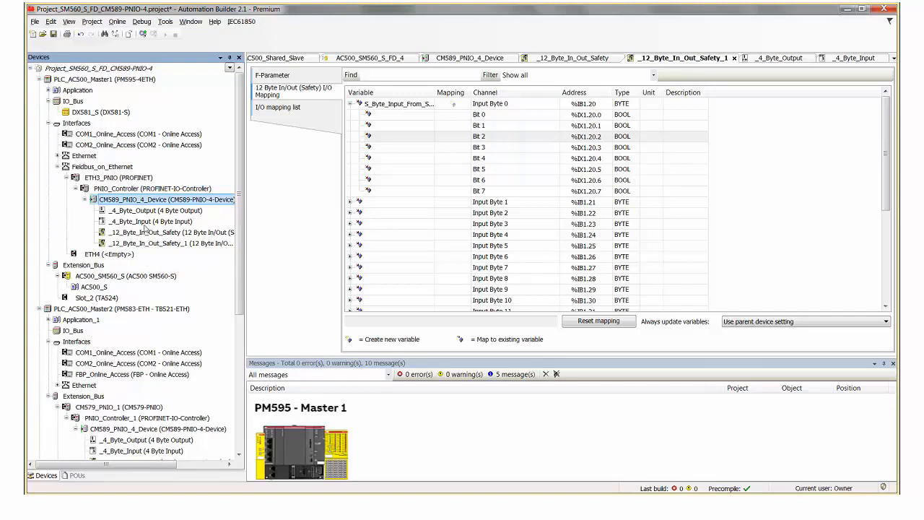
Examine the full variable name mapped to Output Byte 0 in Master 1's pasted 4-byte output module.
{"action": "left_click", "coordinate": [147, 214]}
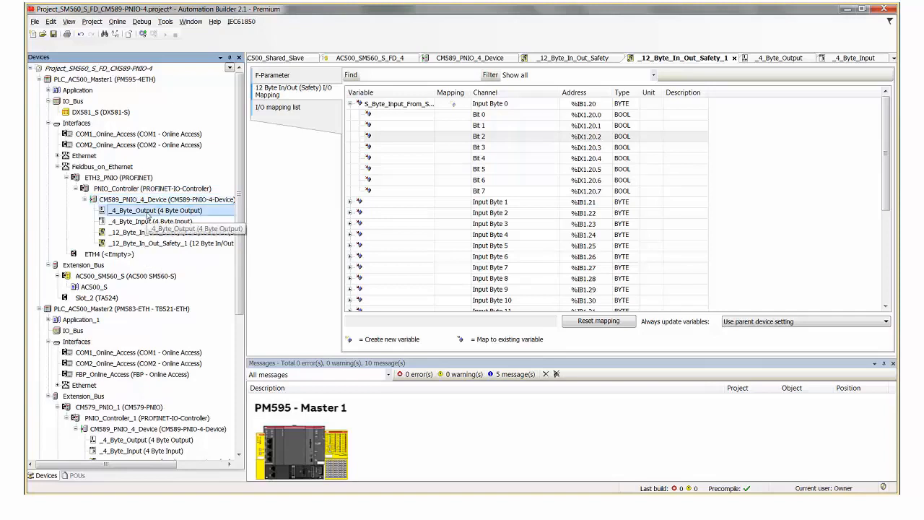
{"action": "double_click", "coordinate": [157, 210]}
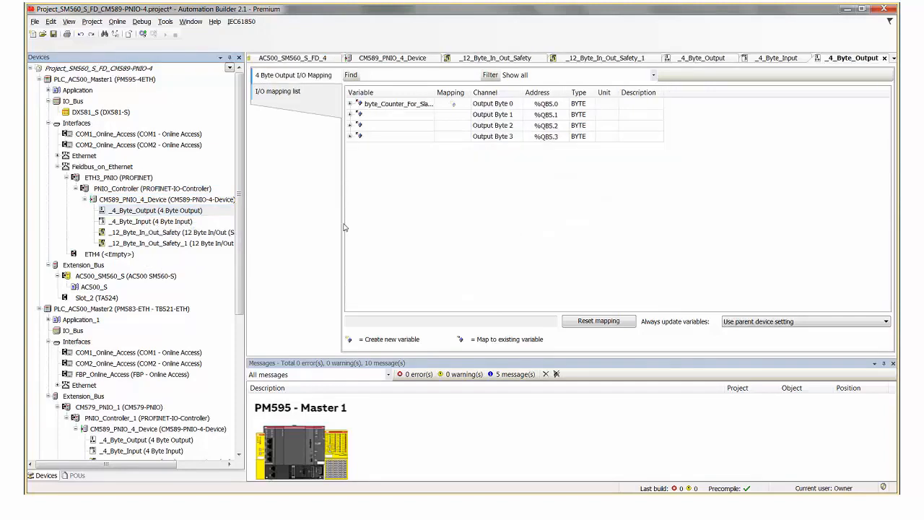
{"action": "left_click", "coordinate": [350, 104]}
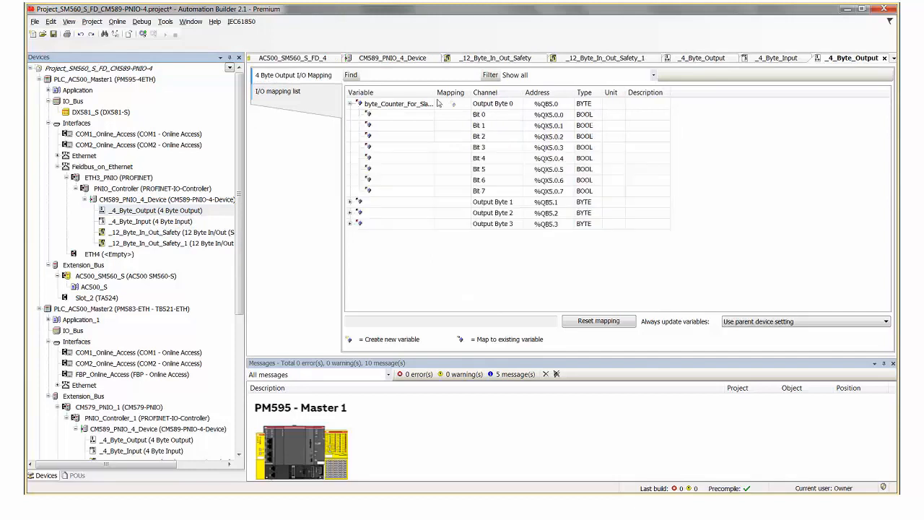
{"action": "left_click_drag", "start_coordinate": [434, 92], "coordinate": [475, 92]}
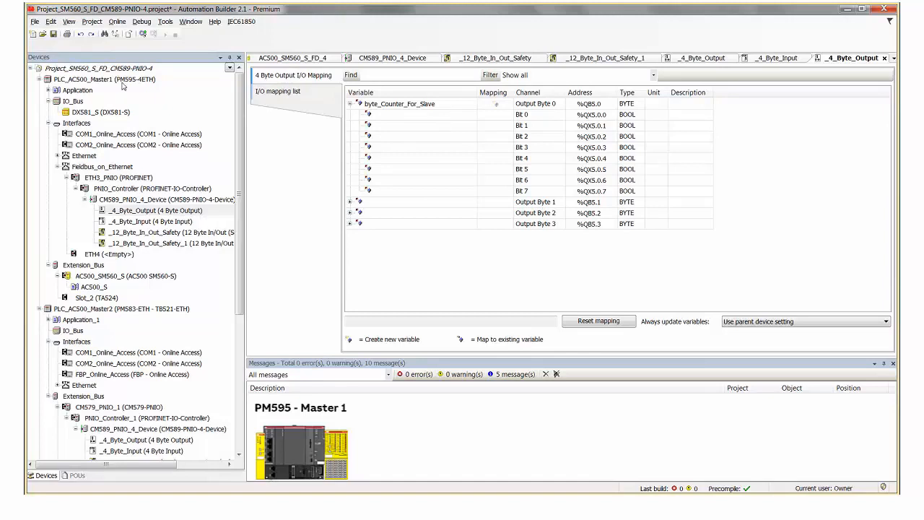
Disconnect the modules _4_Byte_Output and _12_Byte_In_Out_Safety below Master 1's CM589_PNIO_4_Device.
{"action": "left_click", "coordinate": [149, 213]}
{"action": "right_click", "coordinate": [149, 213]}
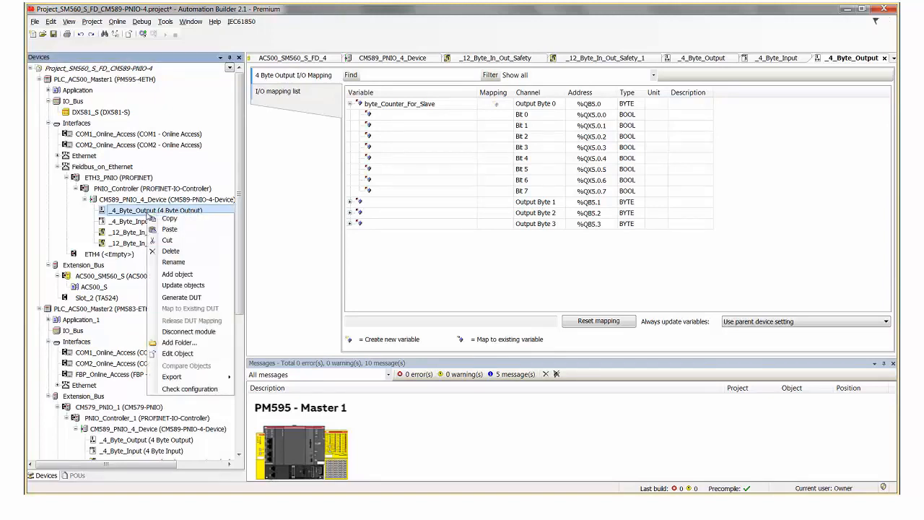
{"action": "left_click", "coordinate": [205, 333]}
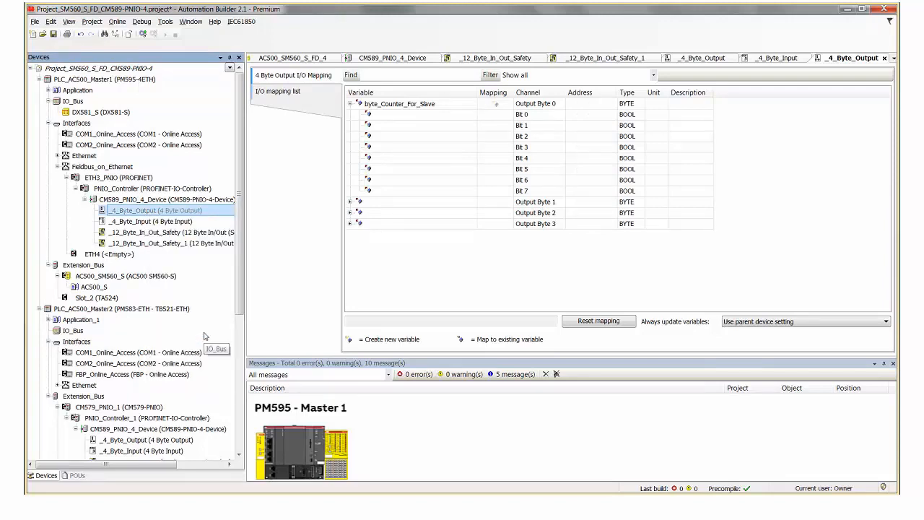
{"action": "left_click", "coordinate": [134, 233]}
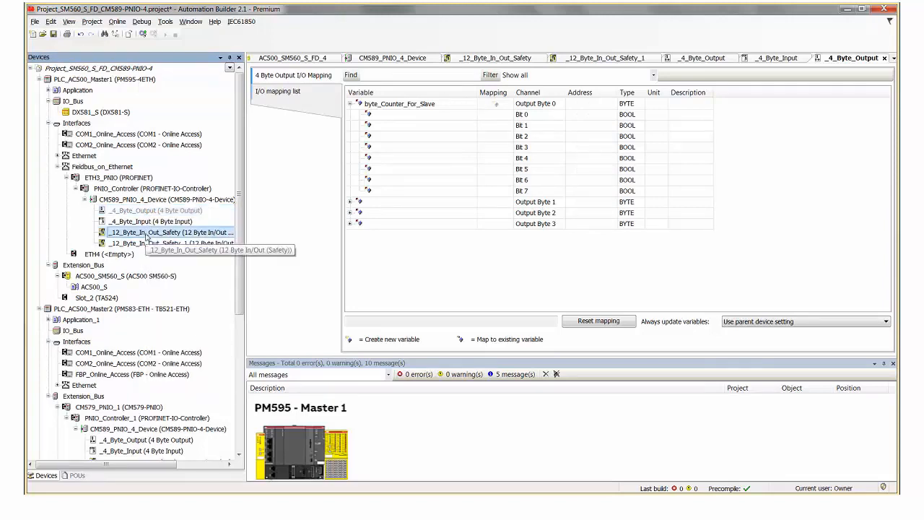
{"action": "right_click", "coordinate": [134, 238]}
{"action": "left_click", "coordinate": [181, 353]}
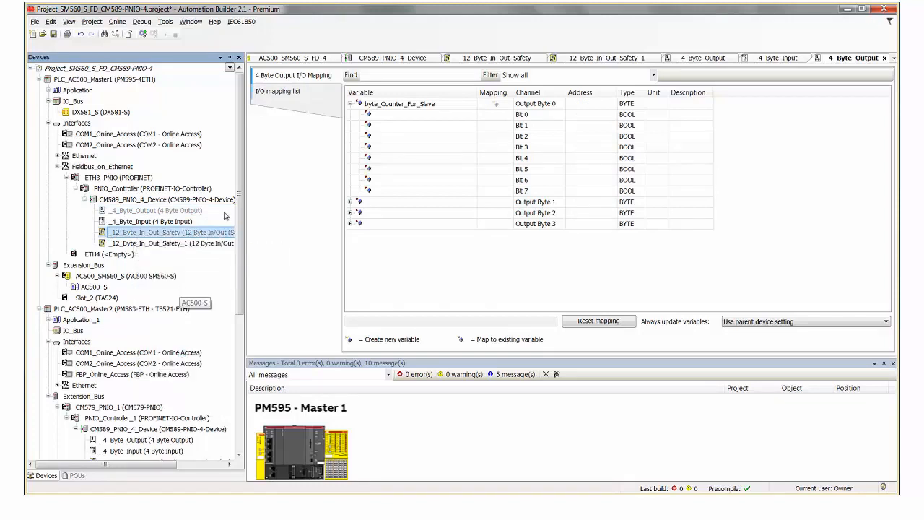
Disconnect the modules _4_Byte_Input and _12_Byte_In_Out_Safety_1 below Master 2's CM589_PNIO_4_Device.
{"action": "left_click_drag", "start_coordinate": [239, 189], "coordinate": [239, 246]}
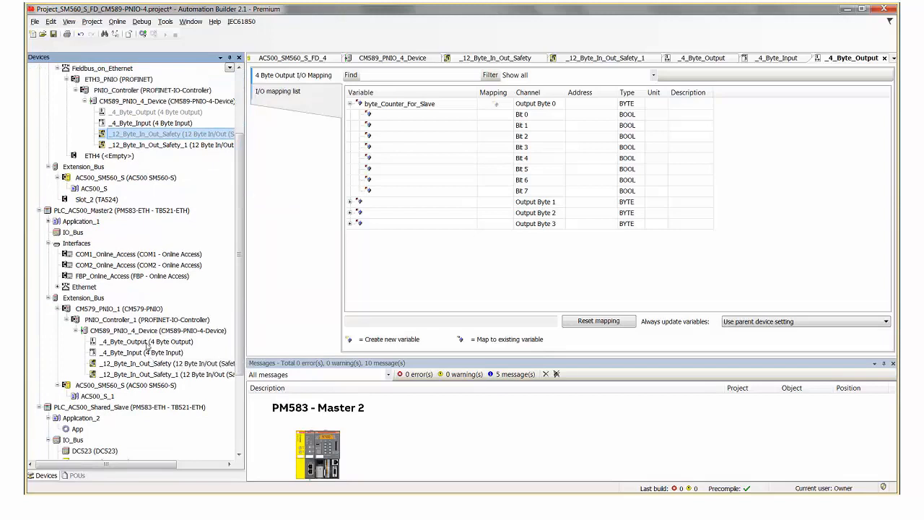
{"action": "left_click", "coordinate": [145, 342]}
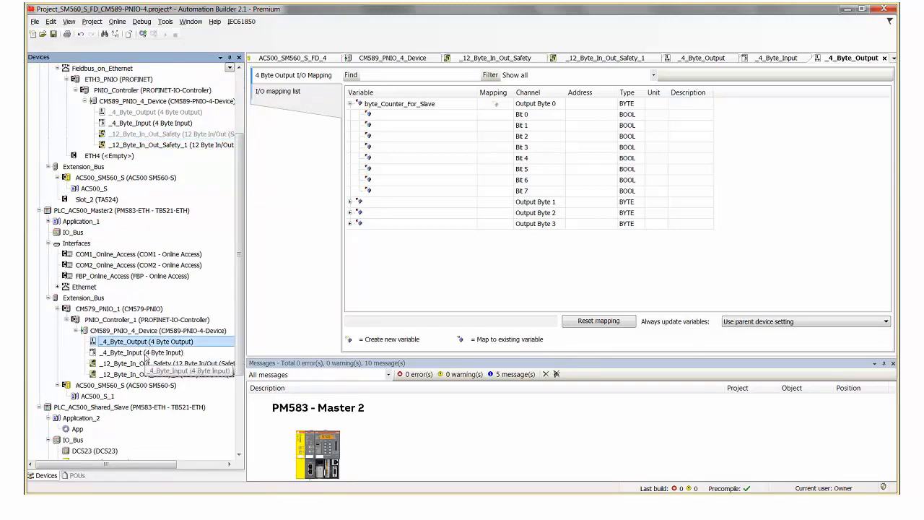
{"action": "right_click", "coordinate": [145, 355]}
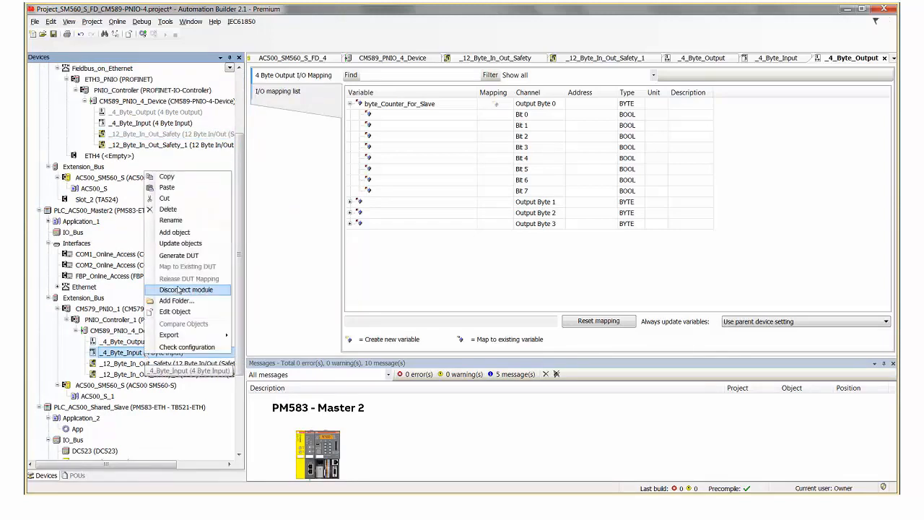
{"action": "left_click", "coordinate": [177, 289]}
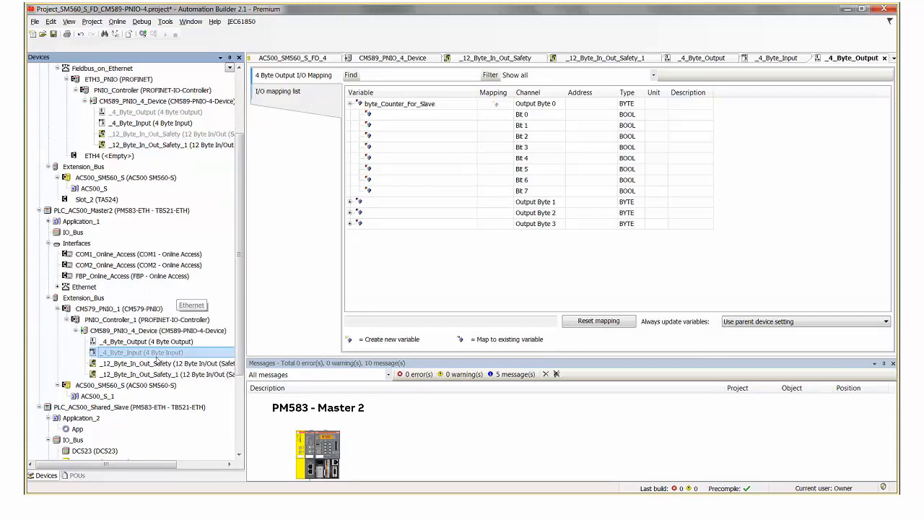
{"action": "left_click", "coordinate": [156, 375]}
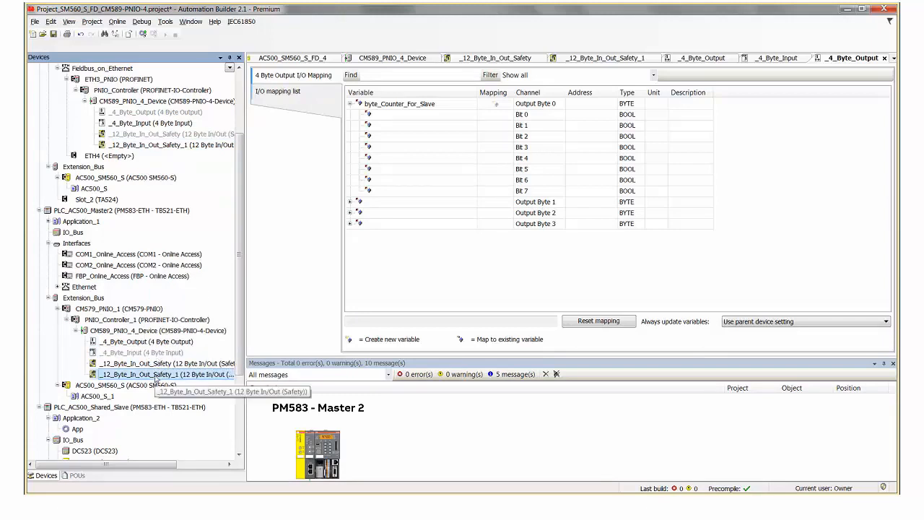
{"action": "right_click", "coordinate": [155, 376]}
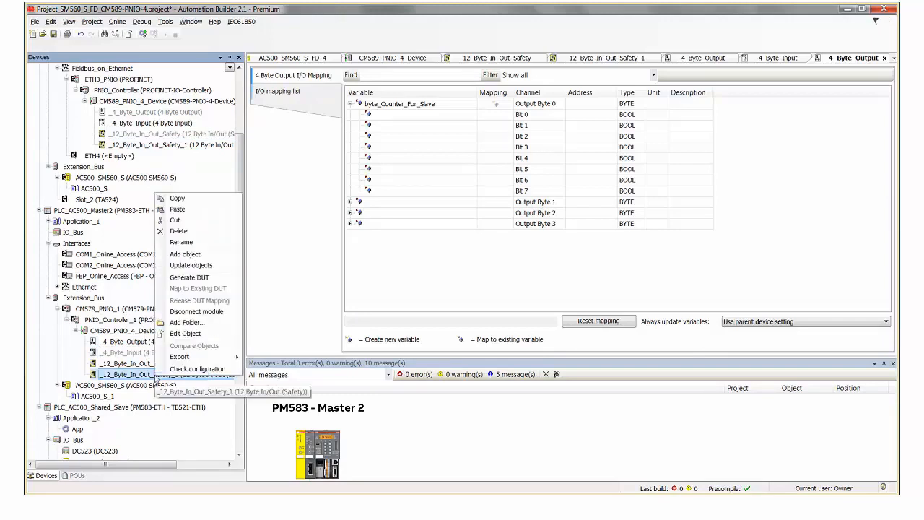
{"action": "left_click", "coordinate": [191, 311]}
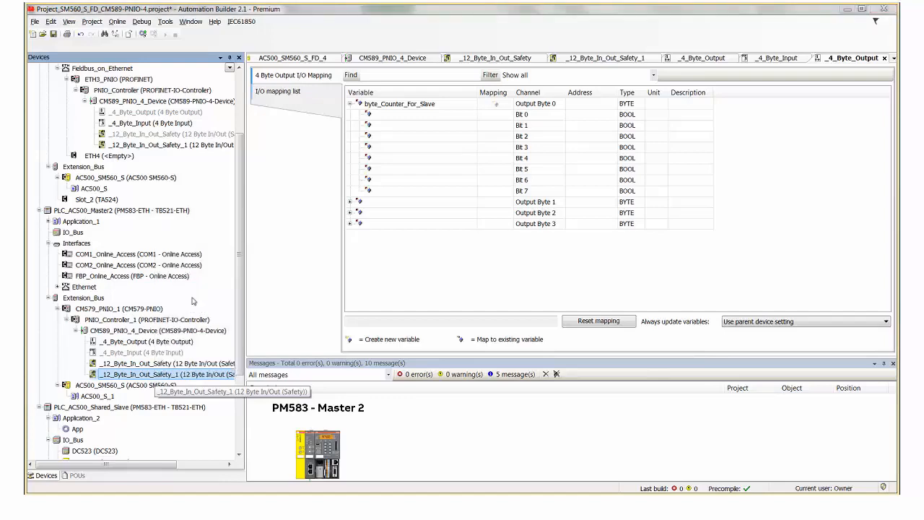
{"action": "scroll", "coordinate": [237, 107], "scroll_direction": "up", "scroll_amount": 3}
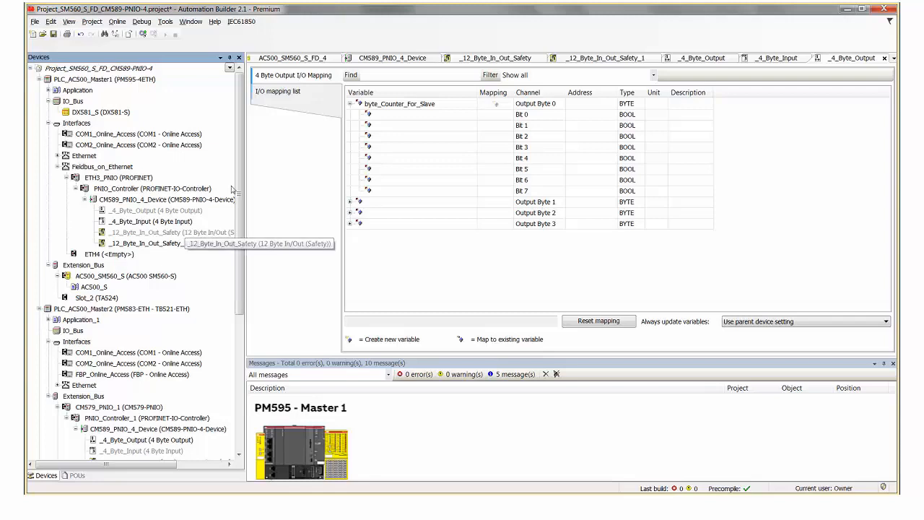
{"action": "left_click_drag", "start_coordinate": [240, 175], "coordinate": [223, 191]}
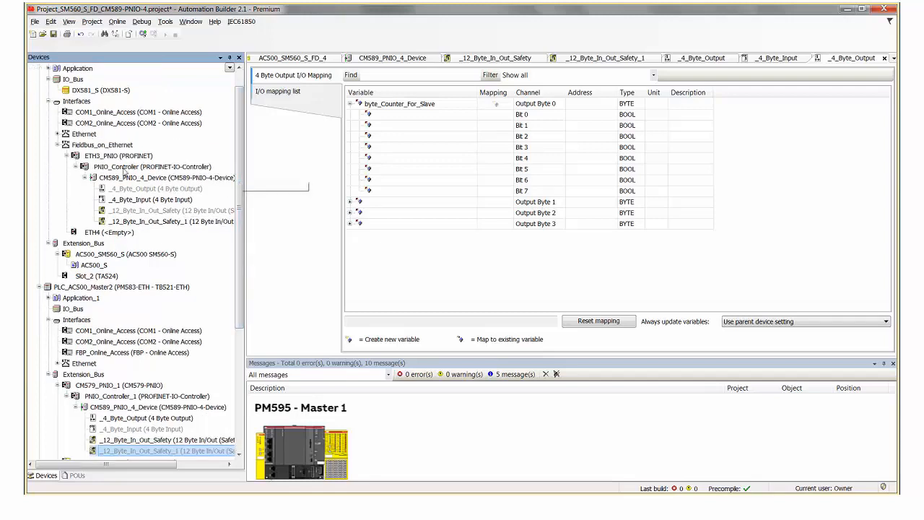
Set the station name of Master 1's CM589_PNIO_4_Device to cm589-pn-05 and save the project.
{"action": "double_click", "coordinate": [128, 178]}
{"action": "left_click", "coordinate": [474, 95]}
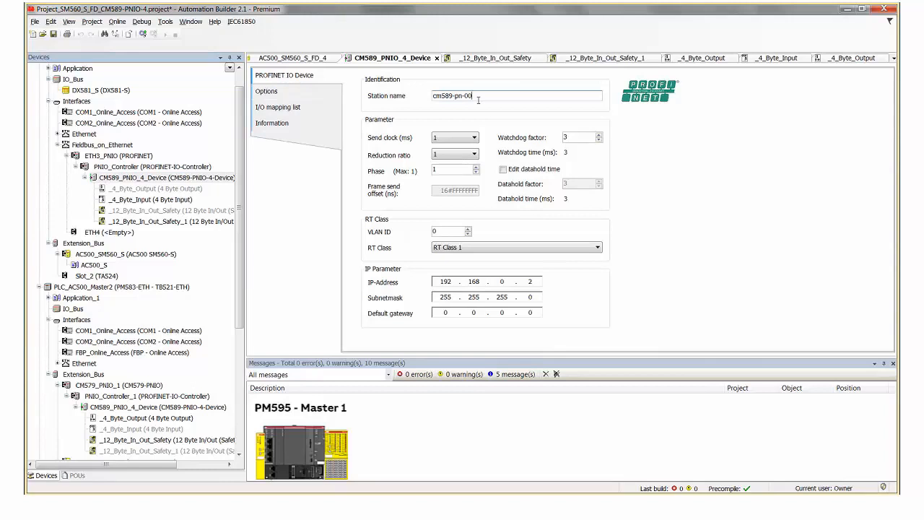
{"action": "left_click_drag", "start_coordinate": [473, 95], "coordinate": [467, 95]}
{"action": "type", "text": "5"}
{"action": "left_click", "coordinate": [52, 33]}
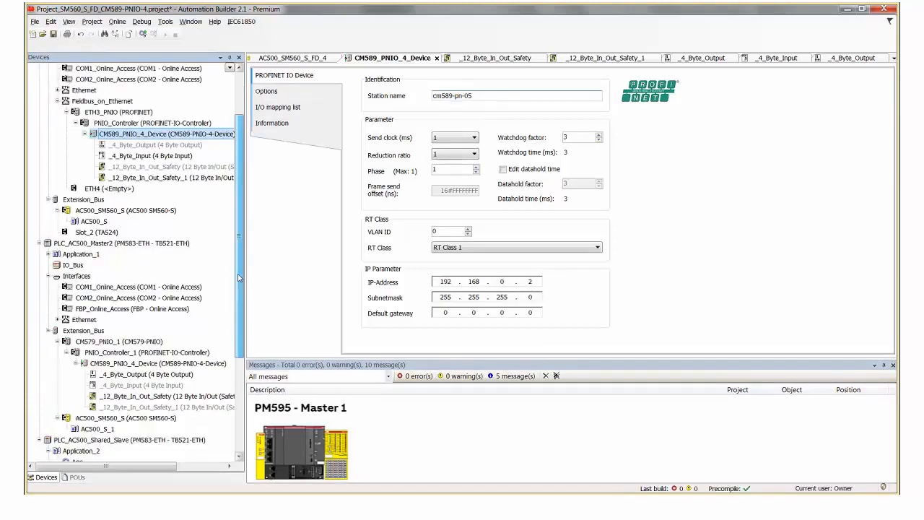
Set the station name of Master 2's CM589_PNIO_4_Device to cm589-pn-05.
{"action": "scroll", "coordinate": [239, 238], "scroll_direction": "down", "scroll_amount": 4}
{"action": "left_click", "coordinate": [159, 276]}
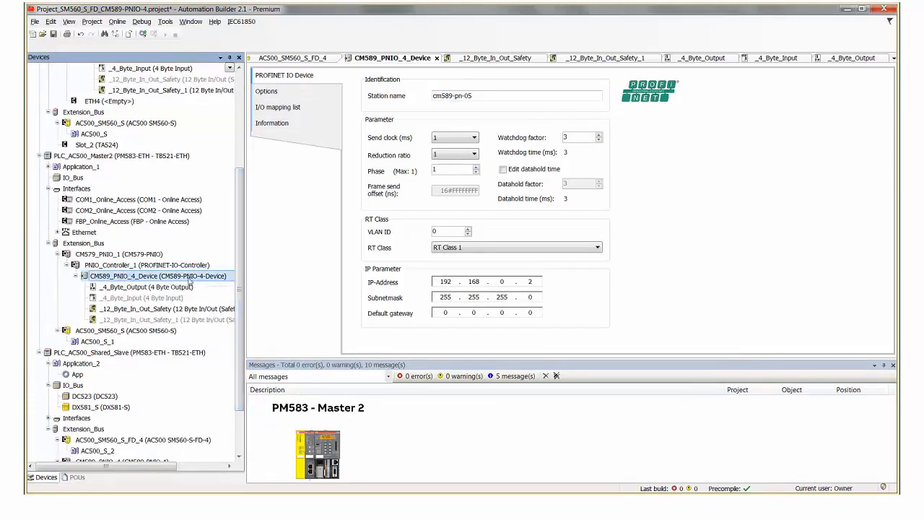
{"action": "double_click", "coordinate": [191, 277]}
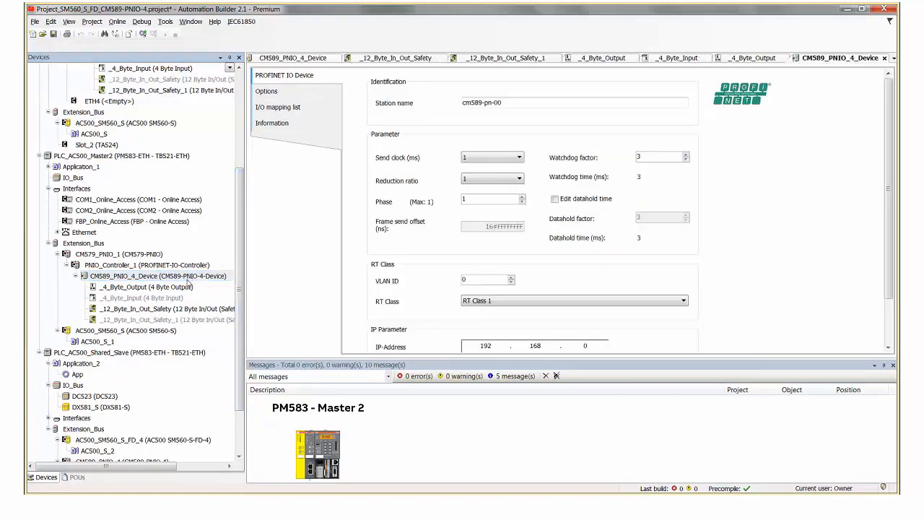
{"action": "left_click", "coordinate": [510, 102]}
{"action": "key", "text": "BackSpace"}
{"action": "type", "text": "5"}
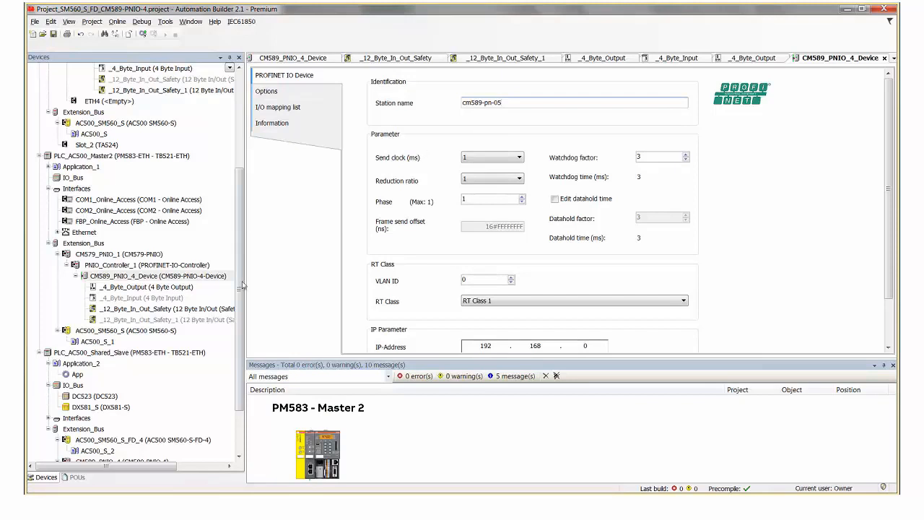
Enable the Shared Device option for Master 2's CM589_PNIO_4_Device.
{"action": "left_click_drag", "start_coordinate": [241, 284], "coordinate": [240, 269]}
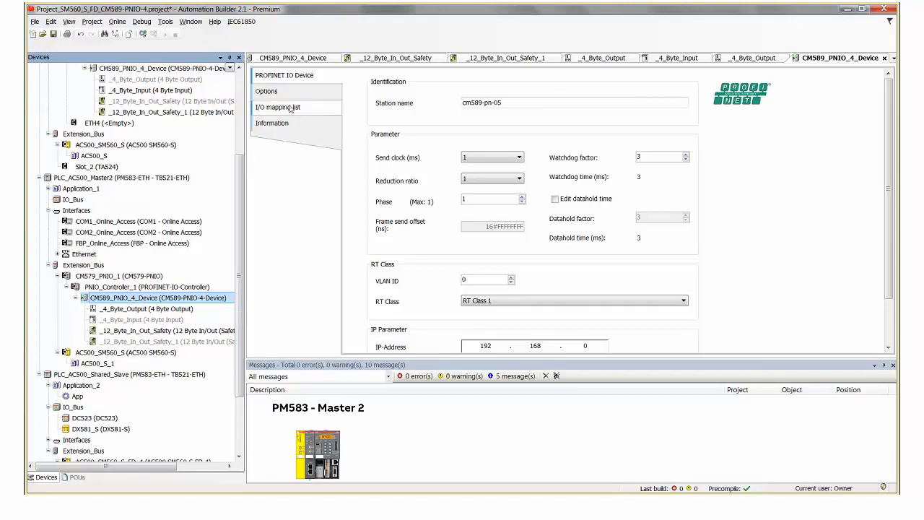
{"action": "left_click", "coordinate": [282, 94]}
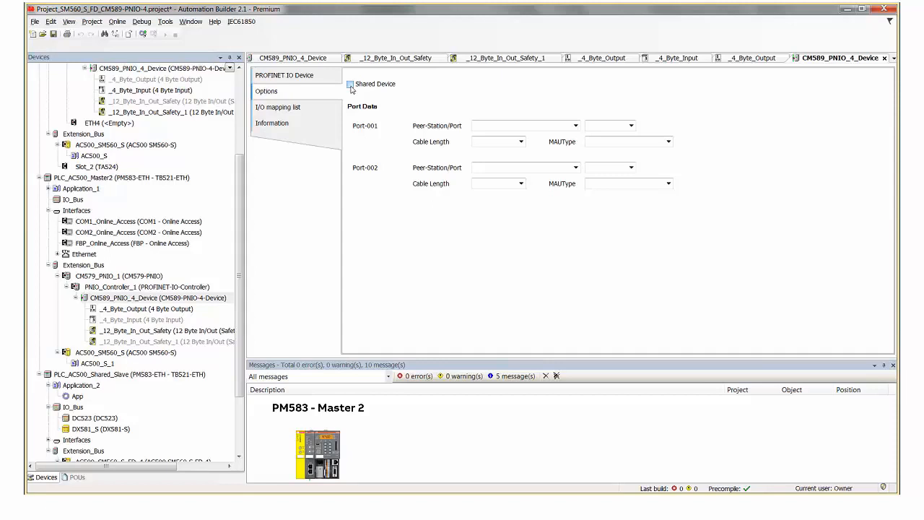
{"action": "left_click", "coordinate": [351, 84]}
View the Shared Device option of Master 1's CM589_PNIO_4_Device and locate CM589_PNIO_4 under the shared slave PLC.
{"action": "scroll", "coordinate": [129, 204], "scroll_direction": "up", "scroll_amount": 4}
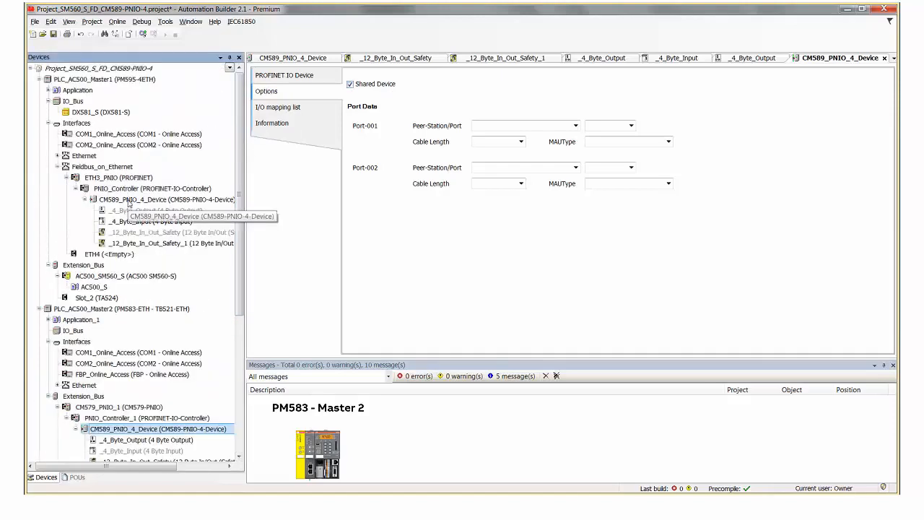
{"action": "double_click", "coordinate": [128, 202]}
{"action": "left_click", "coordinate": [267, 91]}
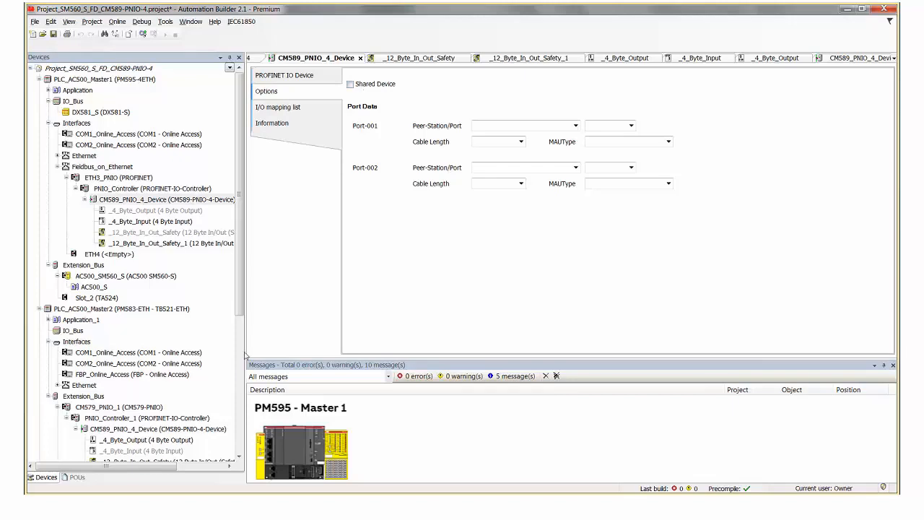
{"action": "scroll", "coordinate": [239, 356], "scroll_direction": "down", "scroll_amount": 7}
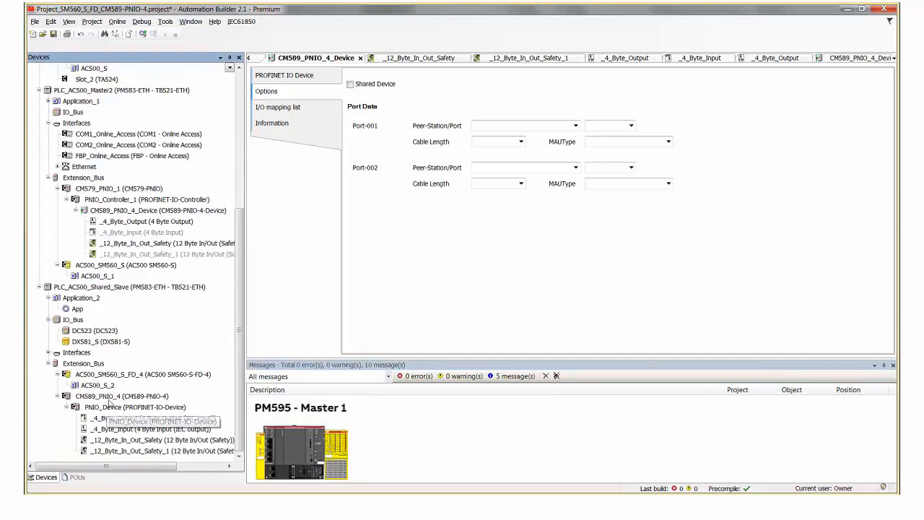
{"action": "left_click", "coordinate": [109, 397]}
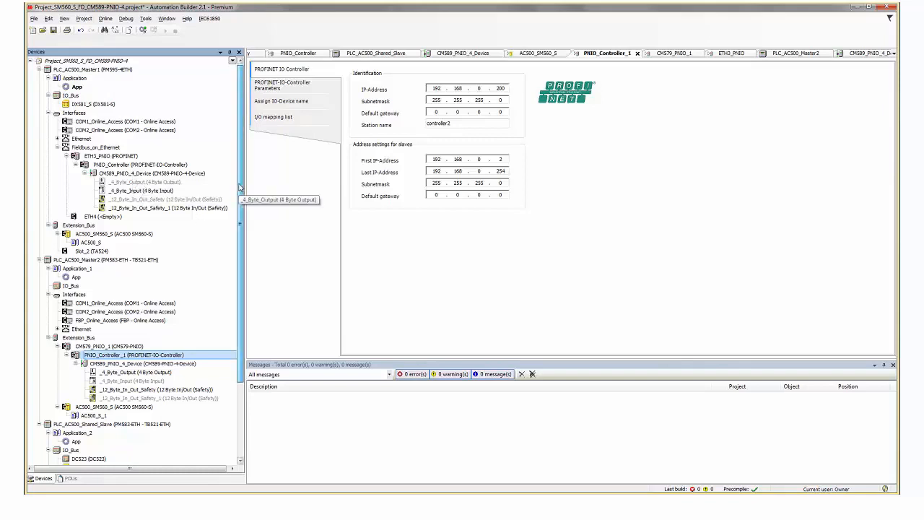
Check the IP address and station name of Master 2's CM589_PNIO_4_Device.
{"action": "left_click_drag", "start_coordinate": [240, 188], "coordinate": [240, 289]}
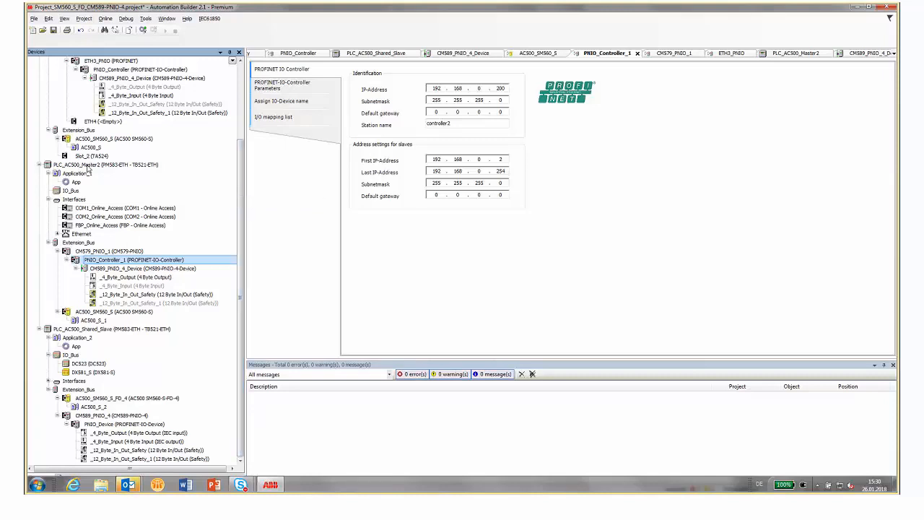
{"action": "left_click", "coordinate": [136, 270]}
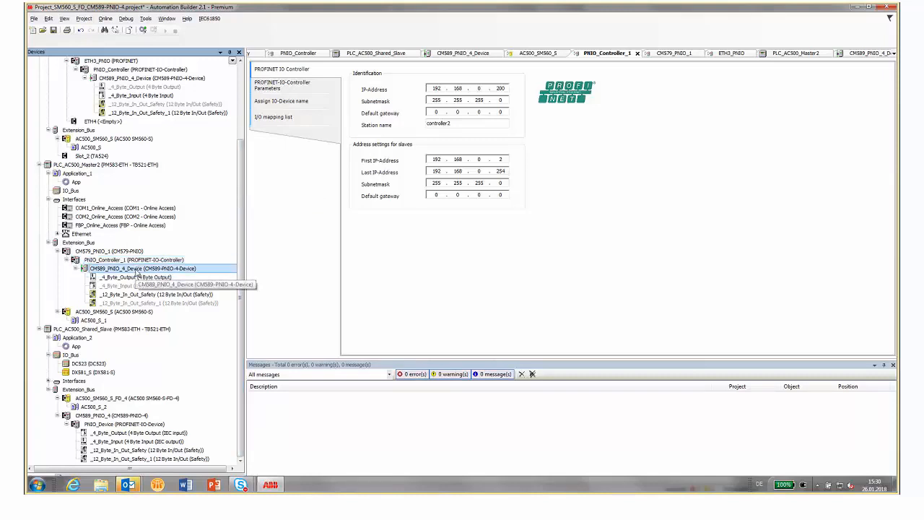
{"action": "double_click", "coordinate": [135, 271]}
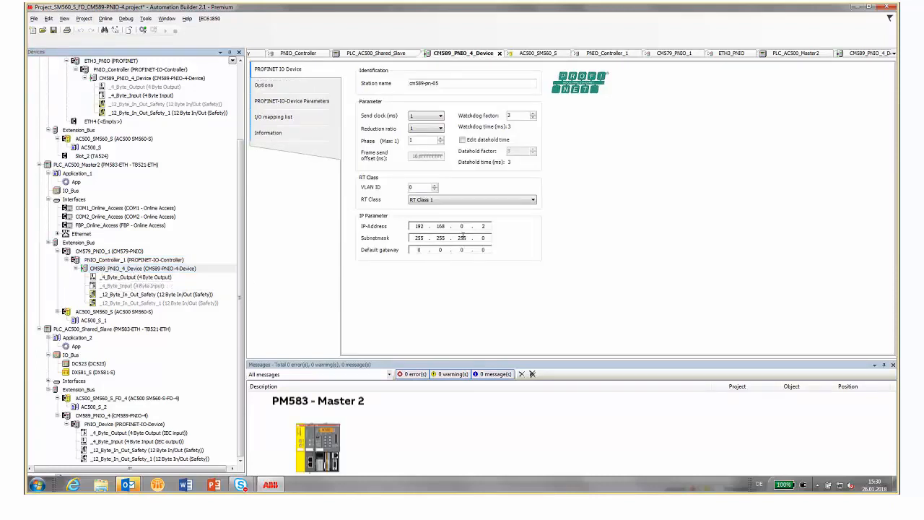
{"action": "double_click", "coordinate": [485, 226]}
{"action": "left_click", "coordinate": [482, 226]}
{"action": "double_click", "coordinate": [443, 85]}
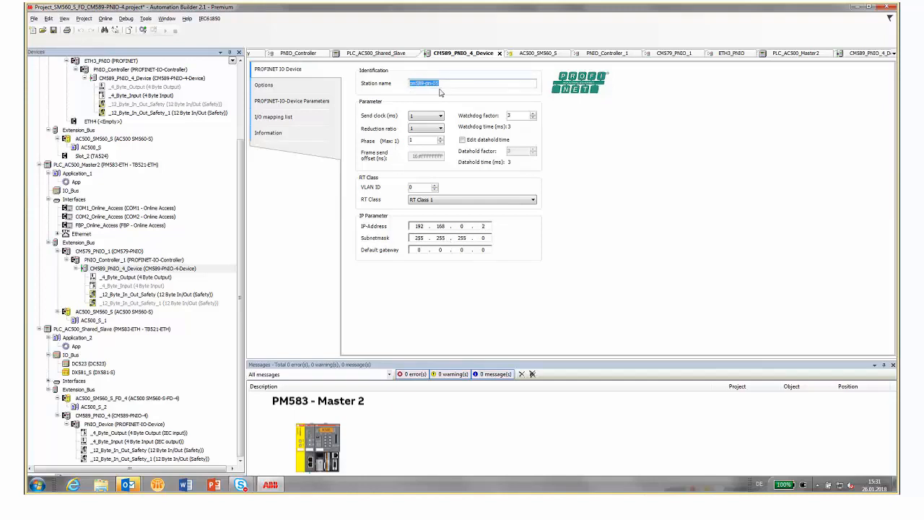
{"action": "left_click", "coordinate": [445, 82]}
Check the station name and IP address of Master 1's CM589_PNIO_4_Device against those of Master 2's device.
{"action": "scroll", "coordinate": [237, 115], "scroll_direction": "up", "scroll_amount": 4}
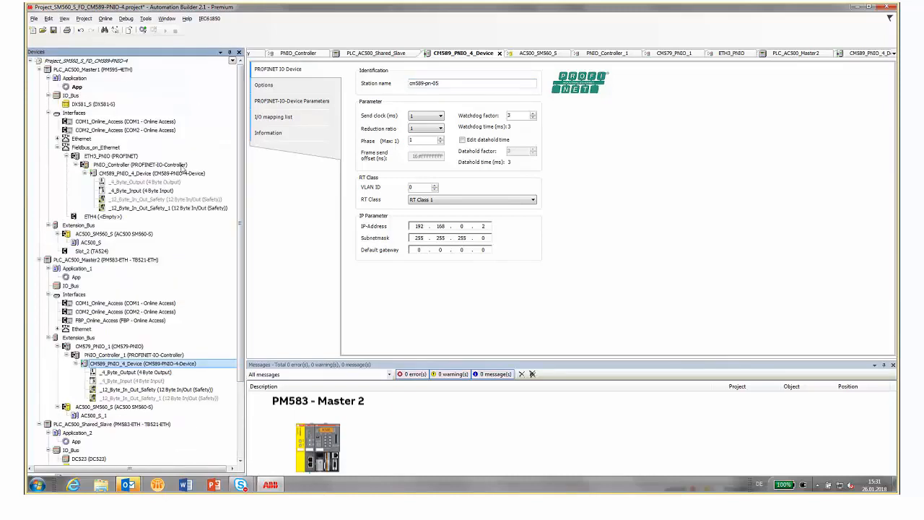
{"action": "double_click", "coordinate": [143, 175]}
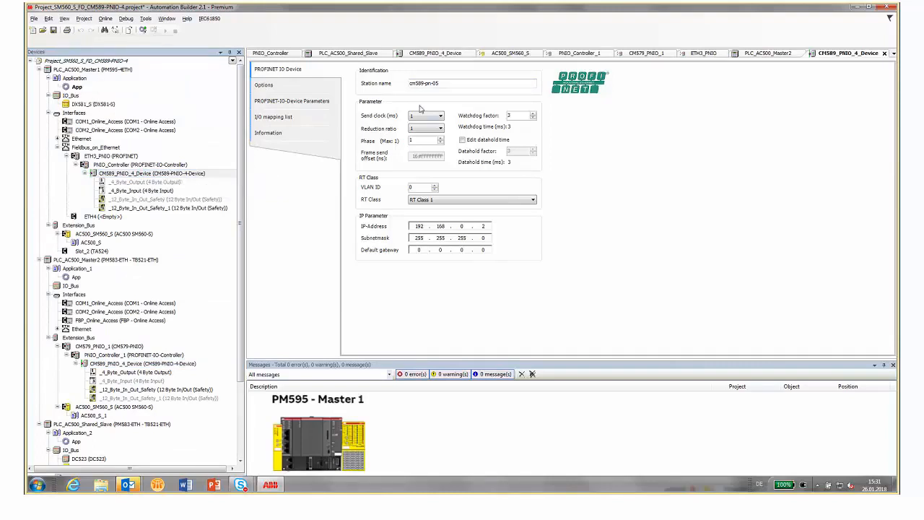
{"action": "left_click_drag", "start_coordinate": [440, 83], "coordinate": [407, 85]}
{"action": "left_click", "coordinate": [416, 226]}
{"action": "left_click", "coordinate": [482, 227]}
Compare the IP addresses and slave address ranges of Master 1's PNIO_Controller and Master 2's PNIO_Controller_1.
{"action": "left_click", "coordinate": [163, 166]}
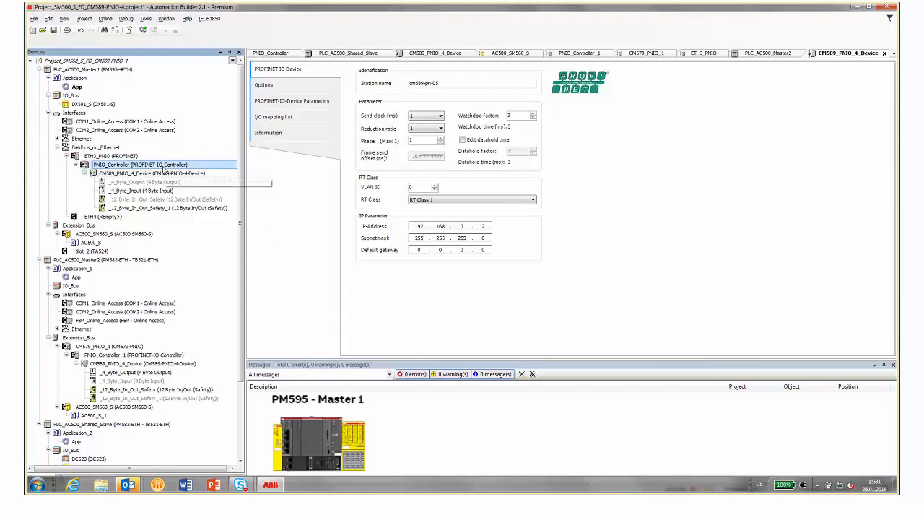
{"action": "double_click", "coordinate": [163, 166]}
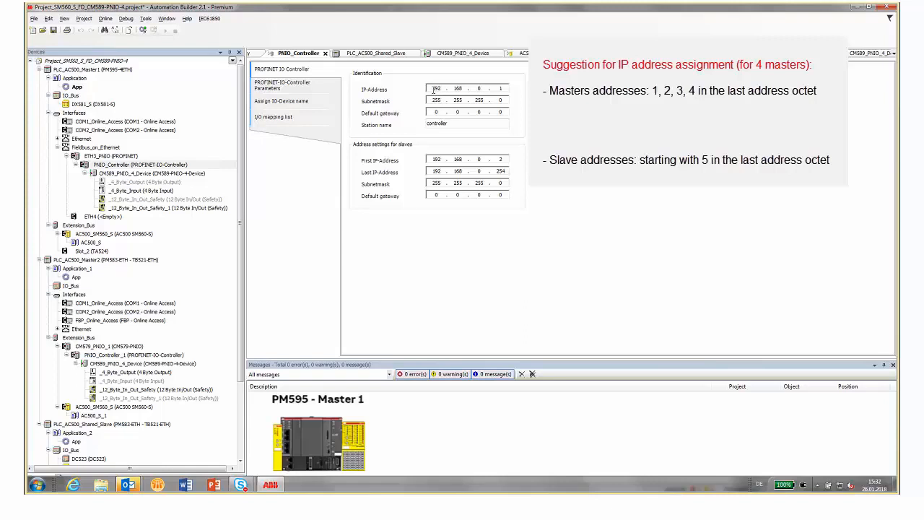
{"action": "double_click", "coordinate": [506, 88]}
{"action": "double_click", "coordinate": [503, 159]}
{"action": "double_click", "coordinate": [133, 355]}
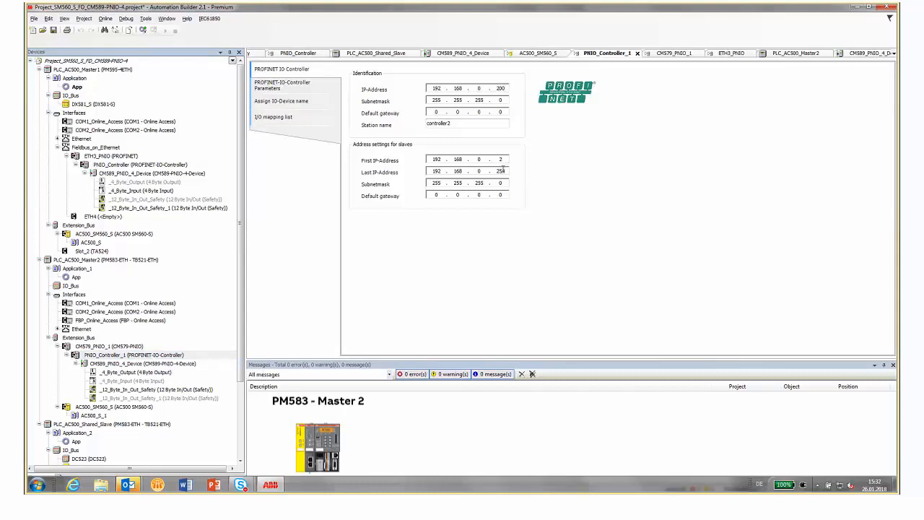
{"action": "double_click", "coordinate": [506, 171]}
{"action": "double_click", "coordinate": [501, 88]}
{"action": "left_click", "coordinate": [503, 89]}
{"action": "double_click", "coordinate": [151, 167]}
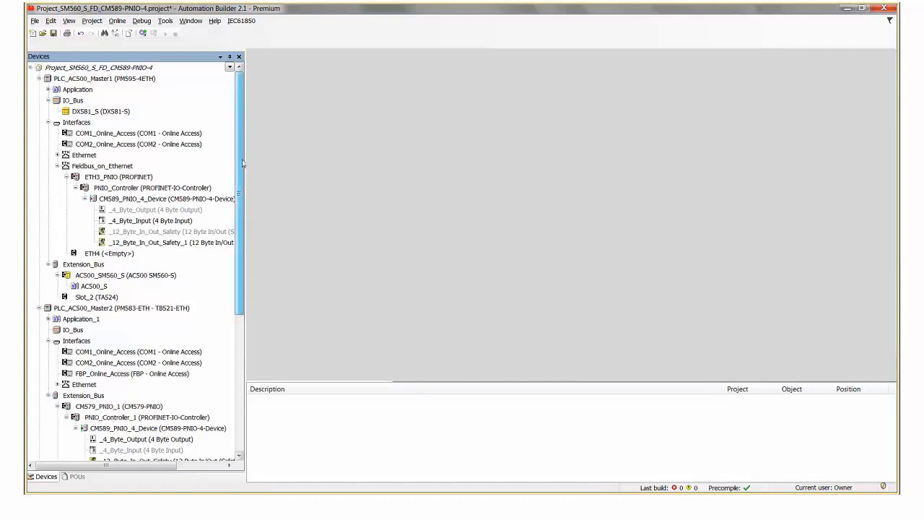
Open Master 2's Application_1 in CoDeSys and switch to its window.
{"action": "scroll", "coordinate": [197, 267], "scroll_direction": "down", "scroll_amount": 3}
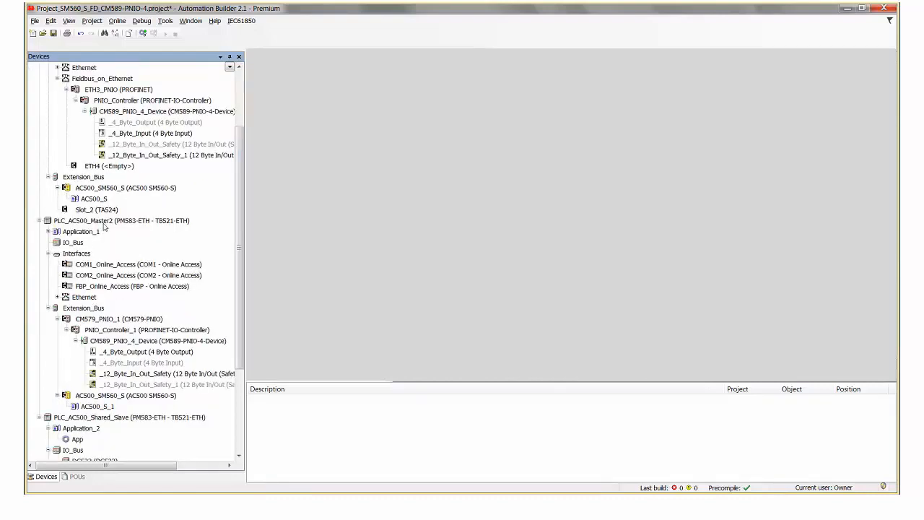
{"action": "mouse_move", "coordinate": [103, 226]}
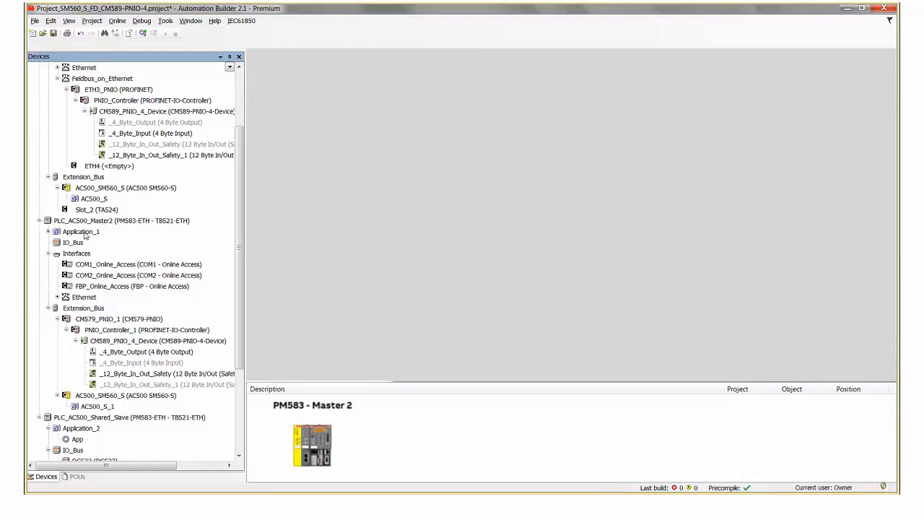
{"action": "left_click", "coordinate": [48, 232]}
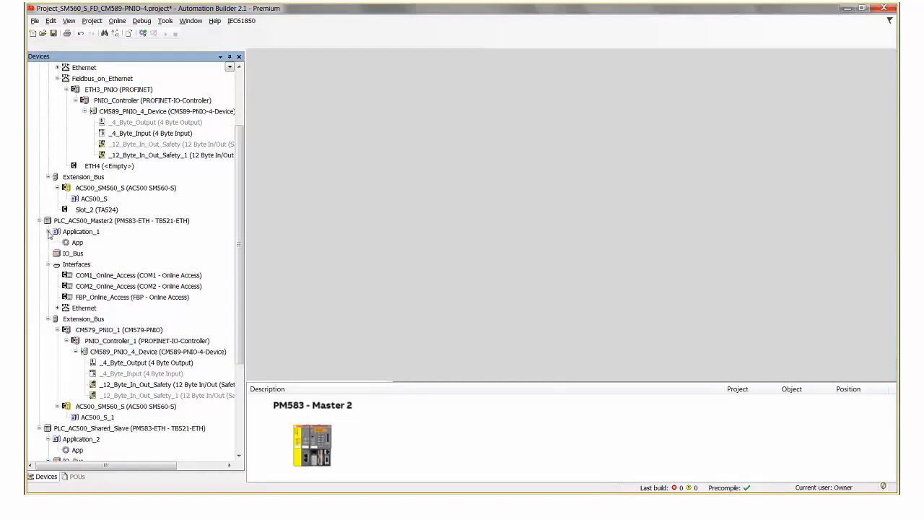
{"action": "right_click", "coordinate": [88, 235]}
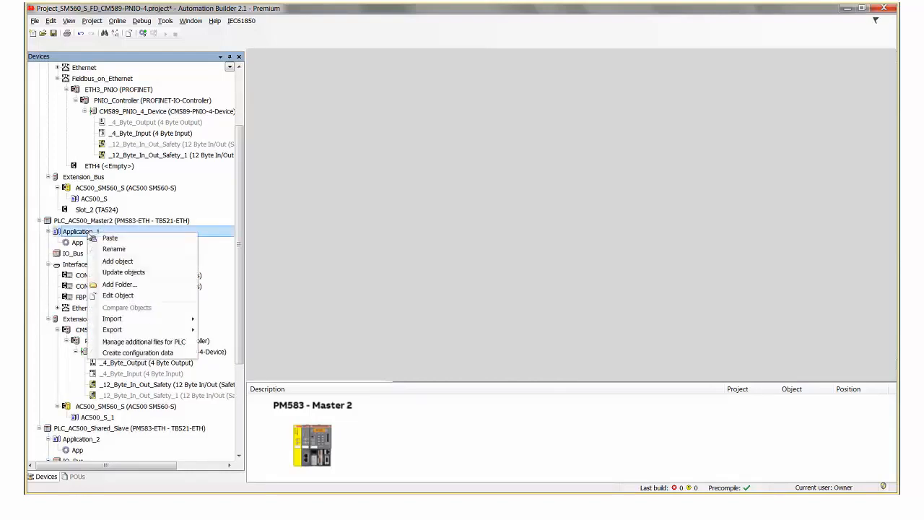
{"action": "left_click", "coordinate": [83, 233]}
{"action": "double_click", "coordinate": [78, 232]}
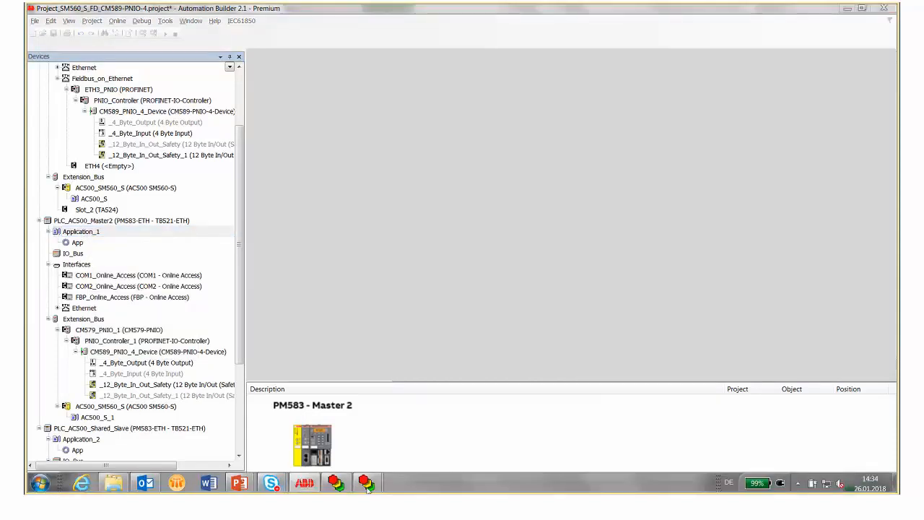
{"action": "left_click", "coordinate": [366, 483]}
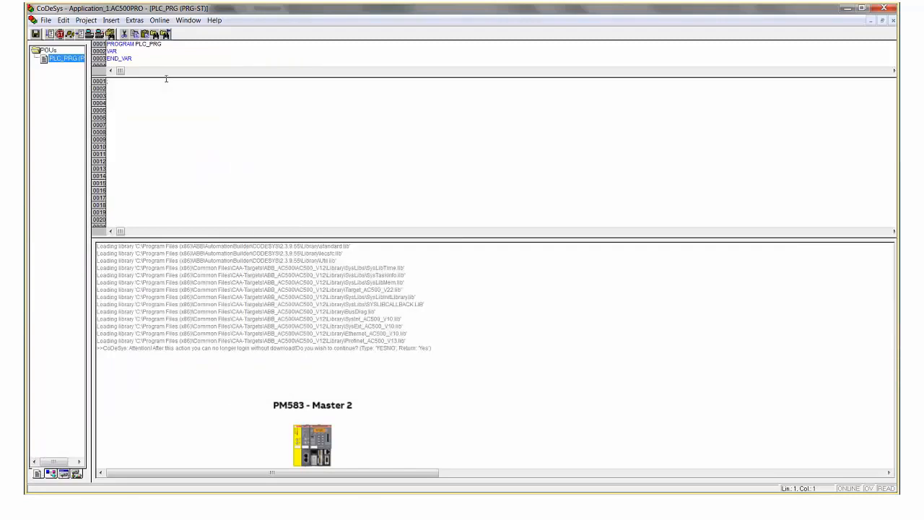
Enlarge PLC_PRG's declaration area and insert the global variable byte_Counter_For_Slave on the first line of its code.
{"action": "left_click_drag", "start_coordinate": [166, 75], "coordinate": [165, 105]}
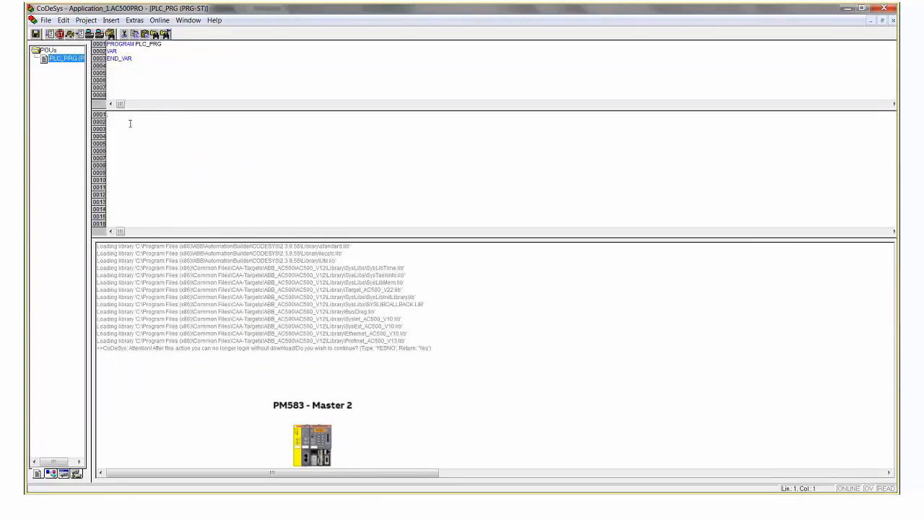
{"action": "left_click", "coordinate": [118, 131]}
{"action": "left_click", "coordinate": [125, 52]}
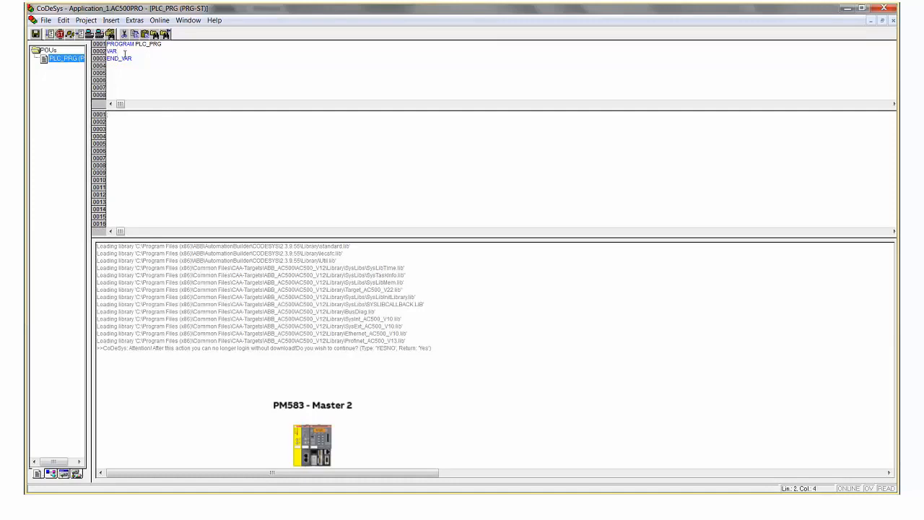
{"action": "left_click", "coordinate": [107, 116]}
{"action": "key", "text": "F2"}
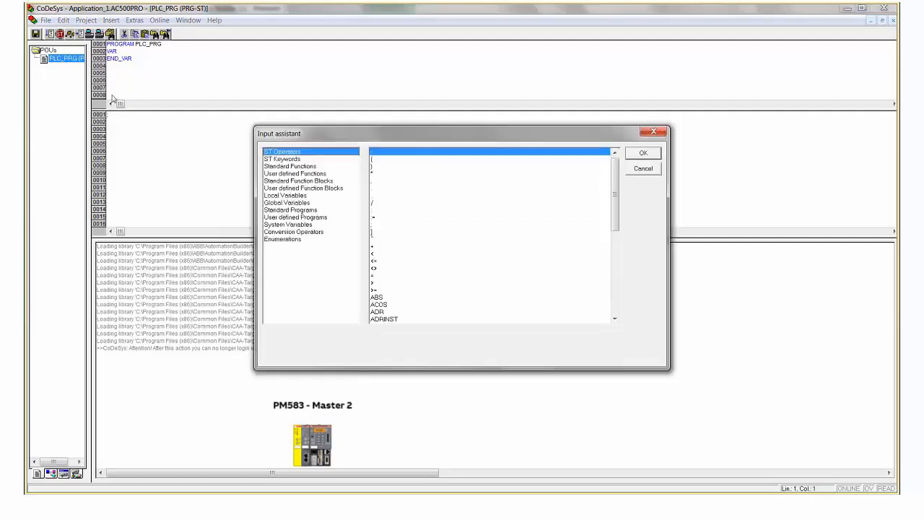
{"action": "left_click", "coordinate": [288, 203]}
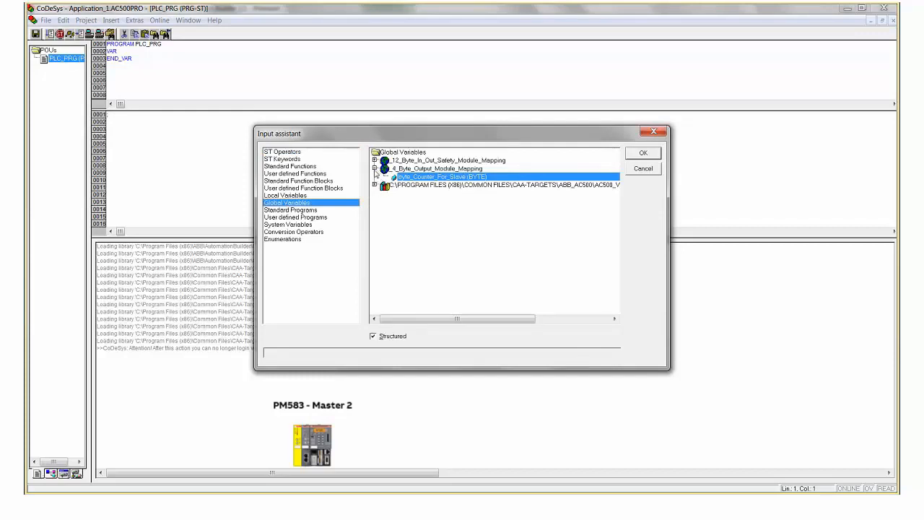
{"action": "double_click", "coordinate": [430, 178]}
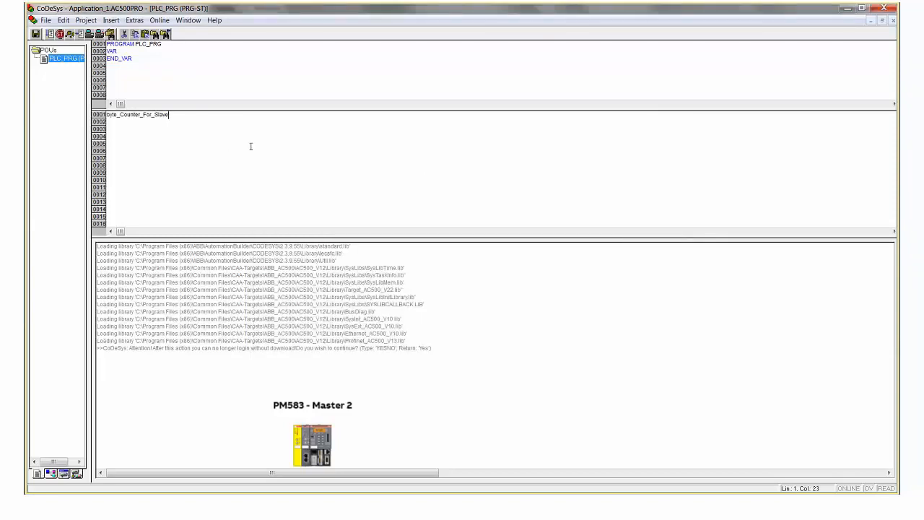
Complete the first code line as byte_Counter_For_Slave := byte_Counter_For_Slave + 1 ;.
{"action": "type", "text": ":="}
{"action": "left_click_drag", "start_coordinate": [169, 115], "coordinate": [117, 119]}
{"action": "left_click", "coordinate": [198, 113]}
{"action": "type", "text": "byte_Counter_For_Slave"}
{"action": "type", "text": "1 ;"}
{"action": "left_click", "coordinate": [210, 114]}
Clean all compile data of Master 2's Application_1 project and rebuild the whole project.
{"action": "left_click", "coordinate": [86, 21]}
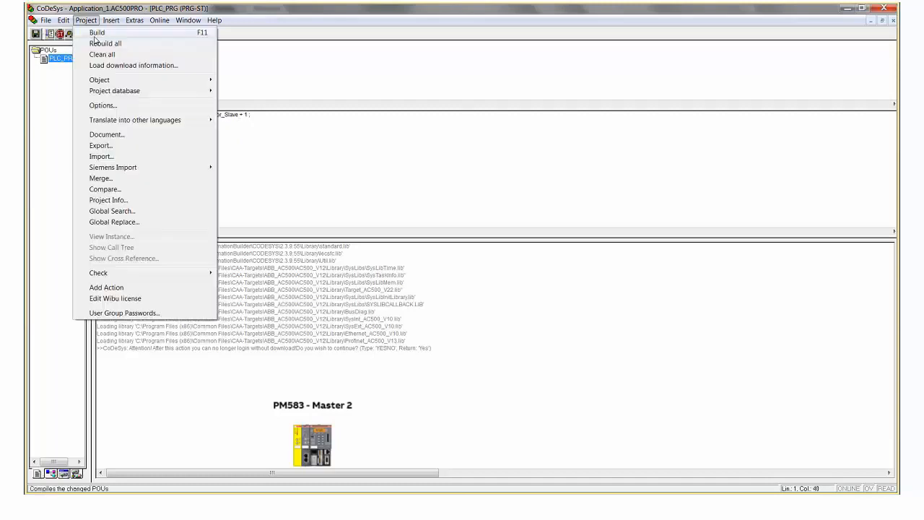
{"action": "left_click", "coordinate": [96, 57]}
{"action": "left_click", "coordinate": [85, 21]}
{"action": "left_click", "coordinate": [97, 45]}
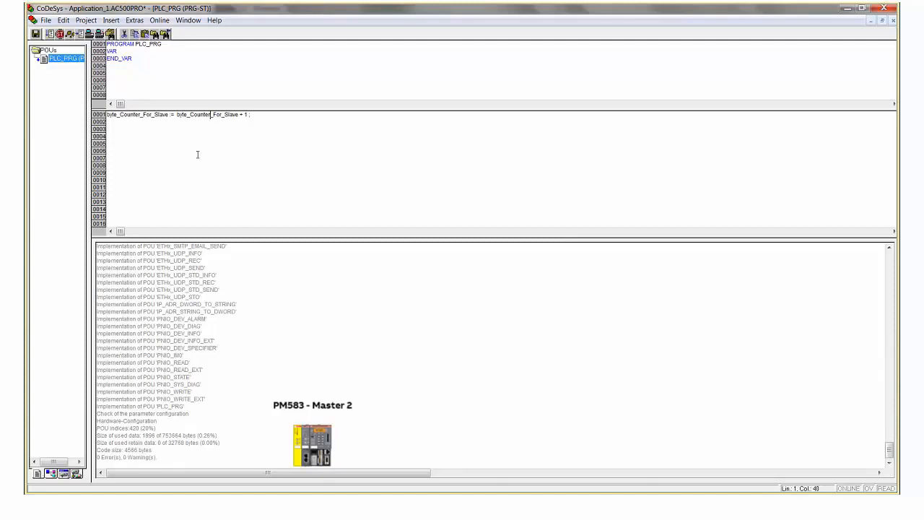
Log in to the Master 2 PLC, download the changed program and create its boot project.
{"action": "left_click", "coordinate": [217, 114]}
{"action": "left_click", "coordinate": [92, 22]}
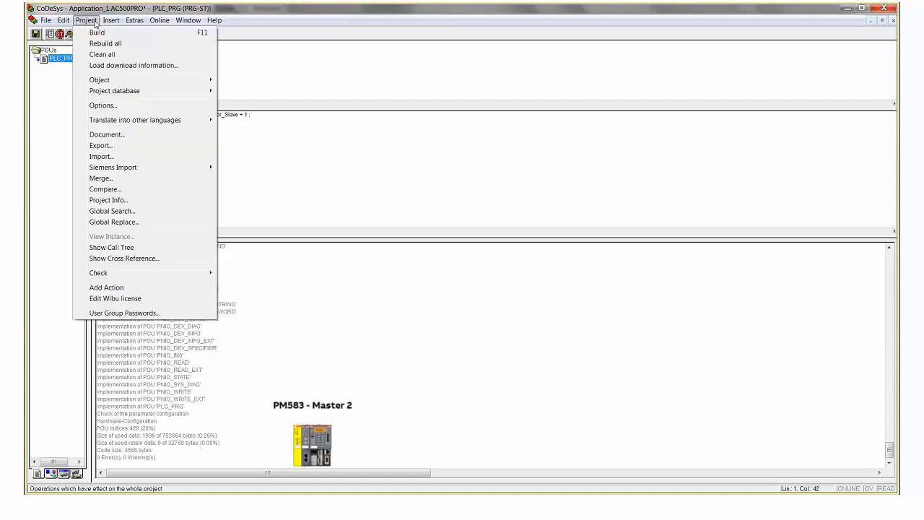
{"action": "left_click", "coordinate": [173, 32]}
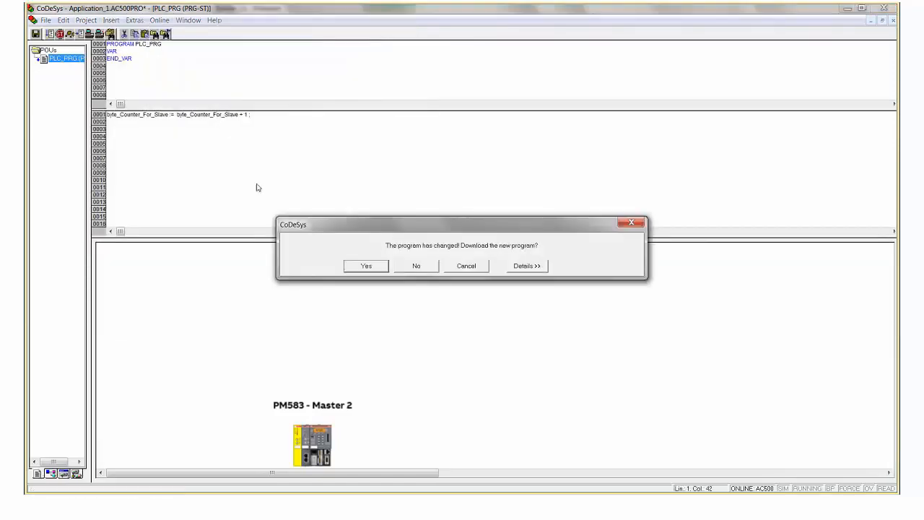
{"action": "left_click", "coordinate": [366, 266]}
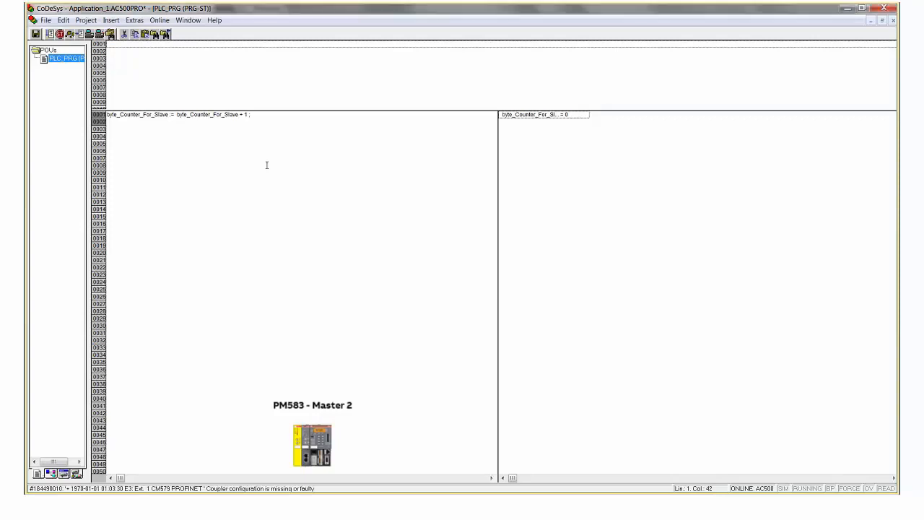
{"action": "left_click", "coordinate": [159, 20]}
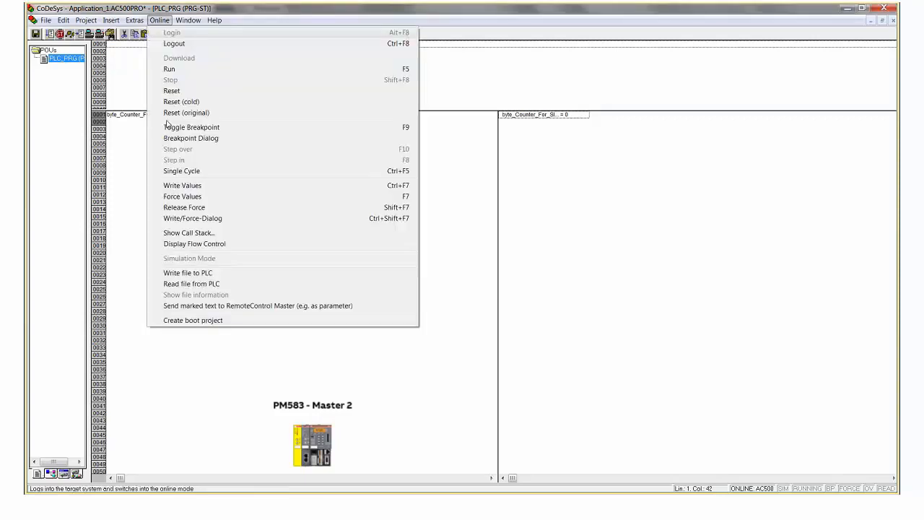
{"action": "left_click", "coordinate": [193, 320]}
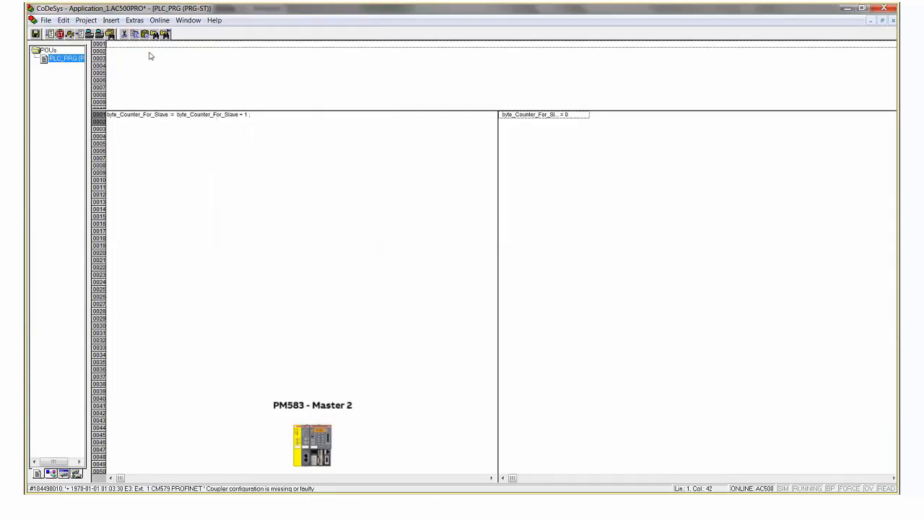
Log out of the Master 2 PLC and close the Application_1 project, saving its changes.
{"action": "left_click", "coordinate": [160, 20]}
{"action": "left_click", "coordinate": [173, 44]}
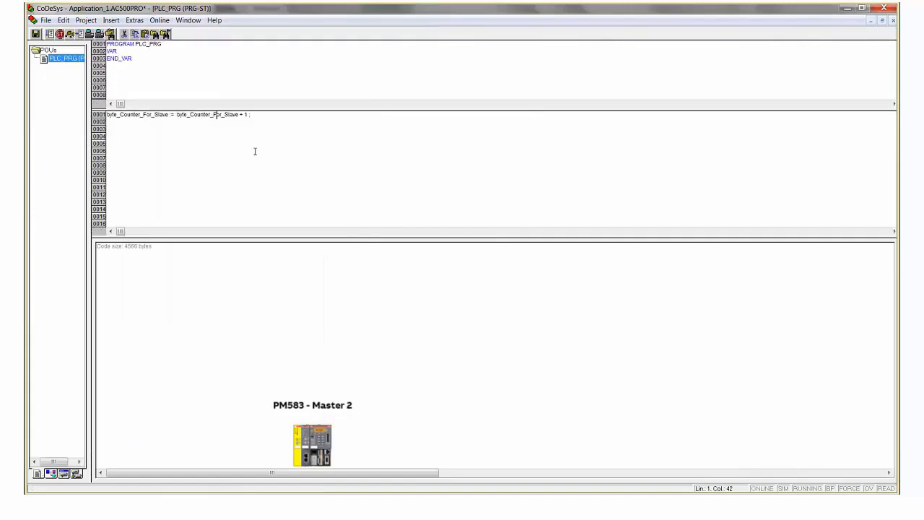
{"action": "left_click", "coordinate": [883, 7]}
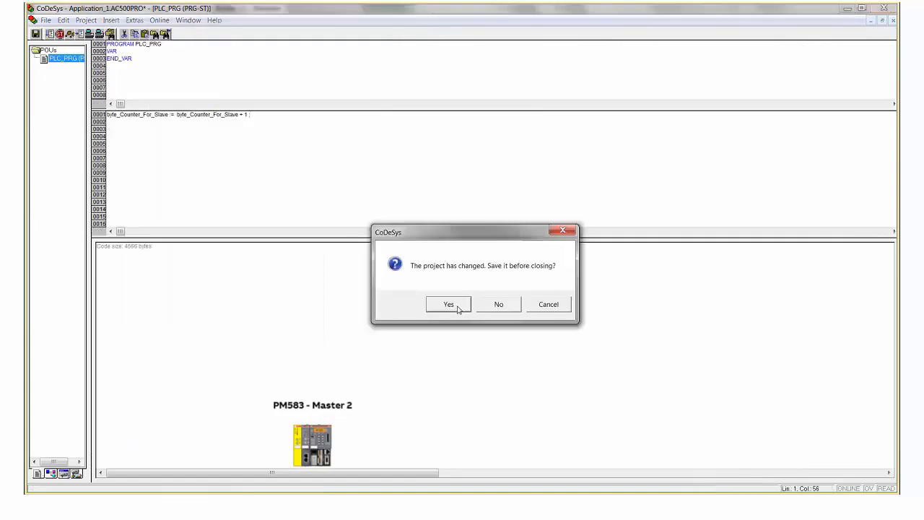
{"action": "left_click", "coordinate": [458, 309]}
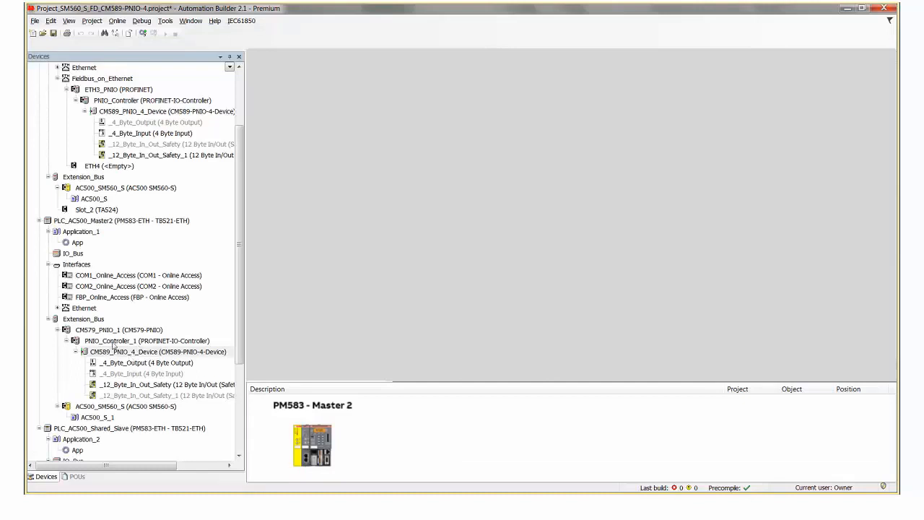
Open Master 2's safety application AC500_S_1 and display its PLC_PRG program.
{"action": "left_click", "coordinate": [109, 418]}
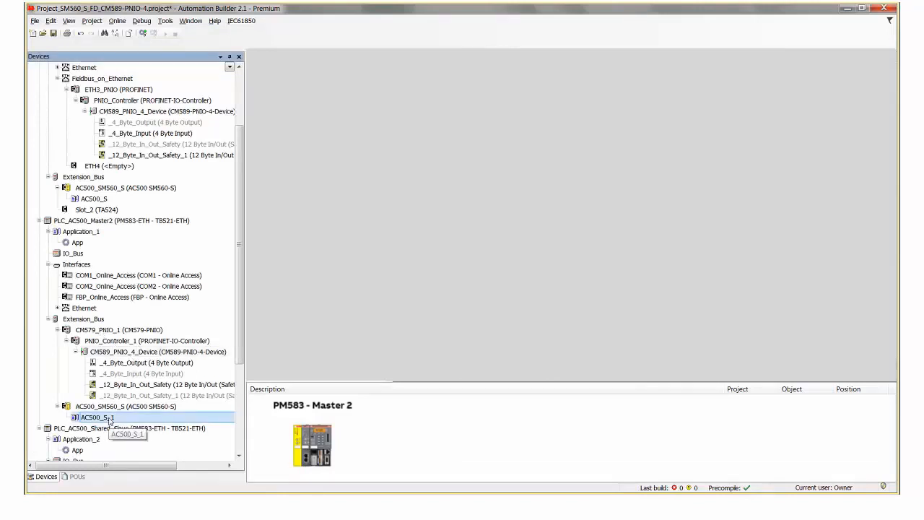
{"action": "double_click", "coordinate": [109, 418]}
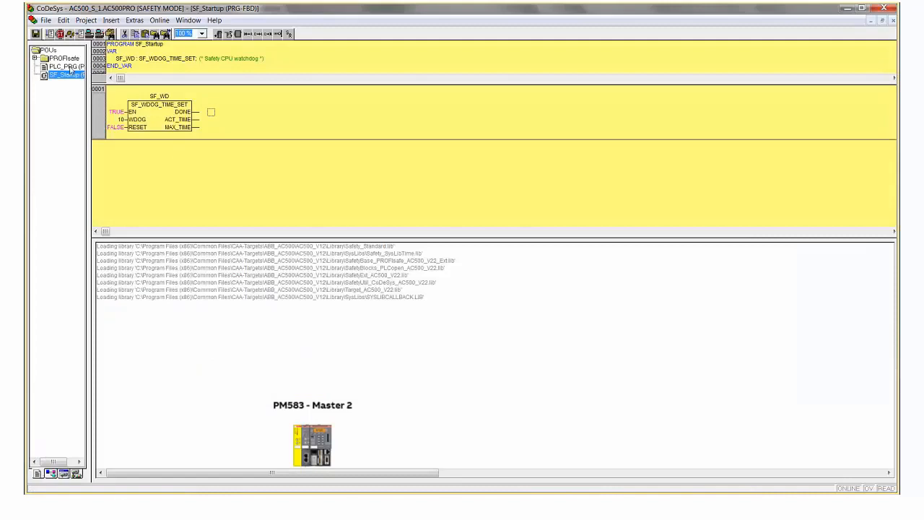
{"action": "left_click", "coordinate": [66, 66]}
{"action": "double_click", "coordinate": [67, 66]}
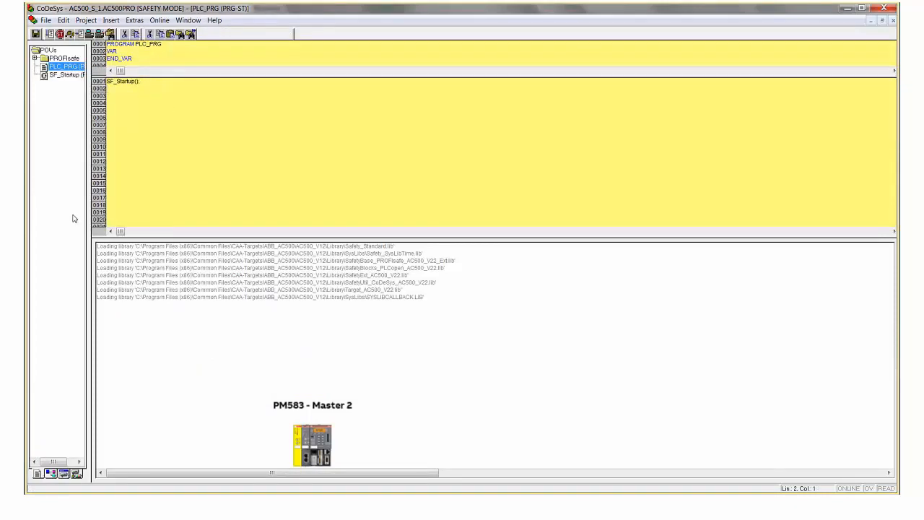
Insert the global output variable S_Byte_For_Slave on the line below SF_Startup(); in the safety PLC_PRG.
{"action": "key", "text": "F2"}
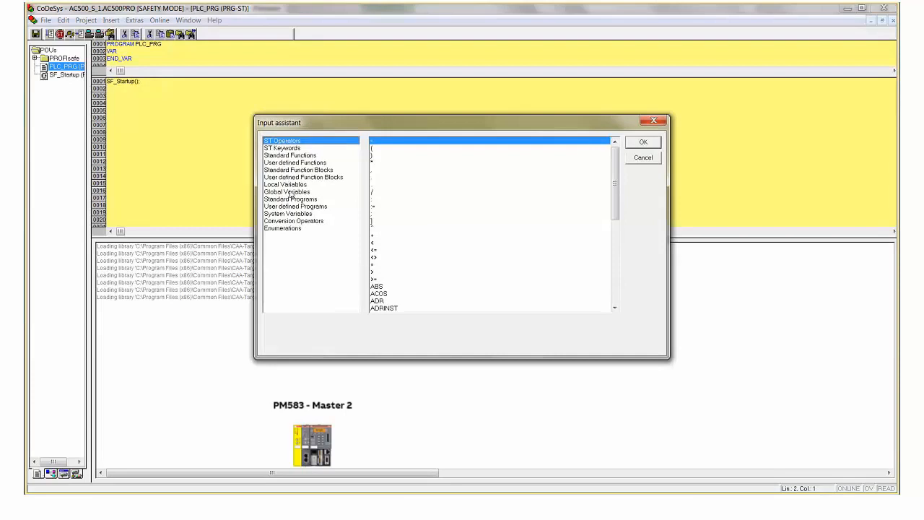
{"action": "left_click", "coordinate": [287, 191]}
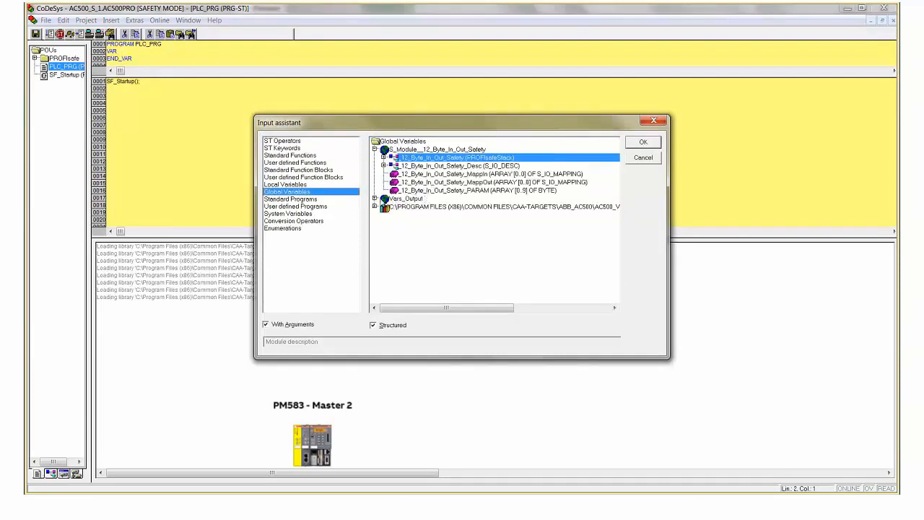
{"action": "left_click", "coordinate": [376, 198]}
{"action": "double_click", "coordinate": [433, 210]}
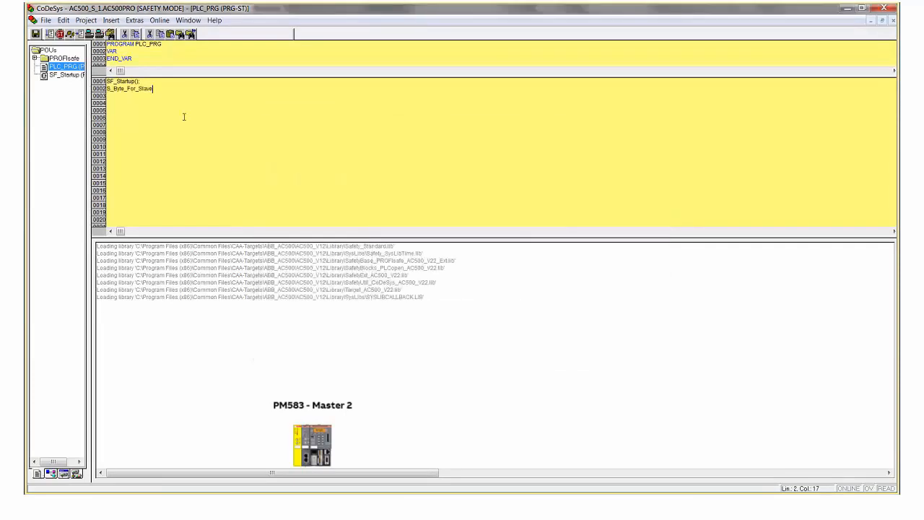
Complete the second code line as S_Byte_For_Slave := S_Byte_For_Slave + 1;.
{"action": "type", "text": ":="}
{"action": "key", "text": "shift+Left"}
{"action": "key", "text": "shift+Left"}
{"action": "key", "text": "shift+Left"}
{"action": "key", "text": "shift+Left"}
{"action": "double_click", "coordinate": [108, 90]}
{"action": "key", "text": "ctrl+c"}
{"action": "left_click", "coordinate": [181, 91]}
{"action": "key", "text": "ctrl+v"}
{"action": "type", "text": "+ 1;"}
Clean all compile data of the AC500_S_1 safety project, accepting the required download, and build the project.
{"action": "left_click", "coordinate": [86, 20]}
{"action": "left_click", "coordinate": [101, 57]}
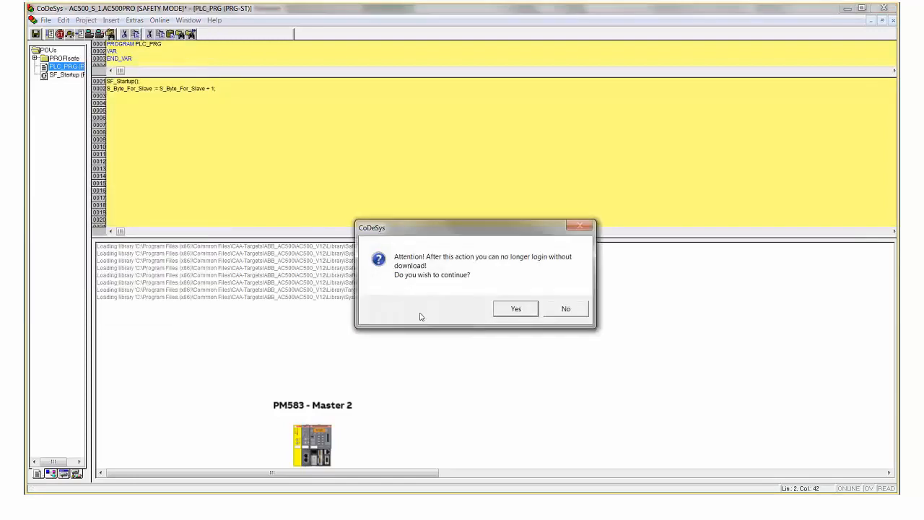
{"action": "left_click", "coordinate": [512, 309]}
{"action": "left_click", "coordinate": [85, 20]}
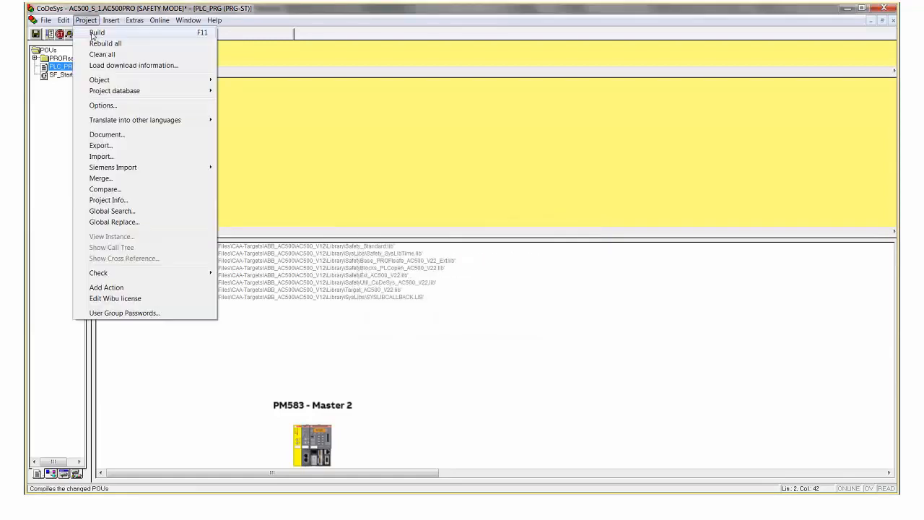
{"action": "left_click", "coordinate": [101, 29]}
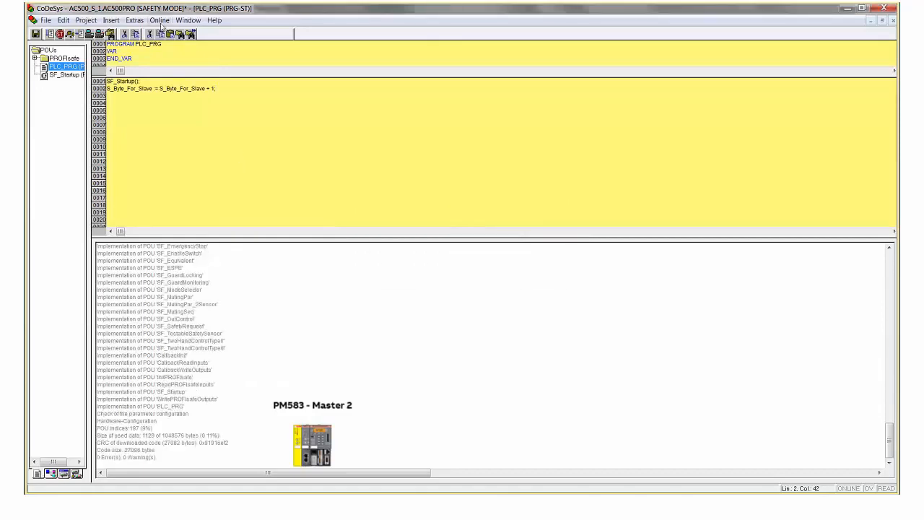
Log in to Master 2's safety CPU, download the new safety program and create its boot project.
{"action": "left_click", "coordinate": [160, 20]}
{"action": "left_click", "coordinate": [173, 30]}
{"action": "left_click", "coordinate": [365, 267]}
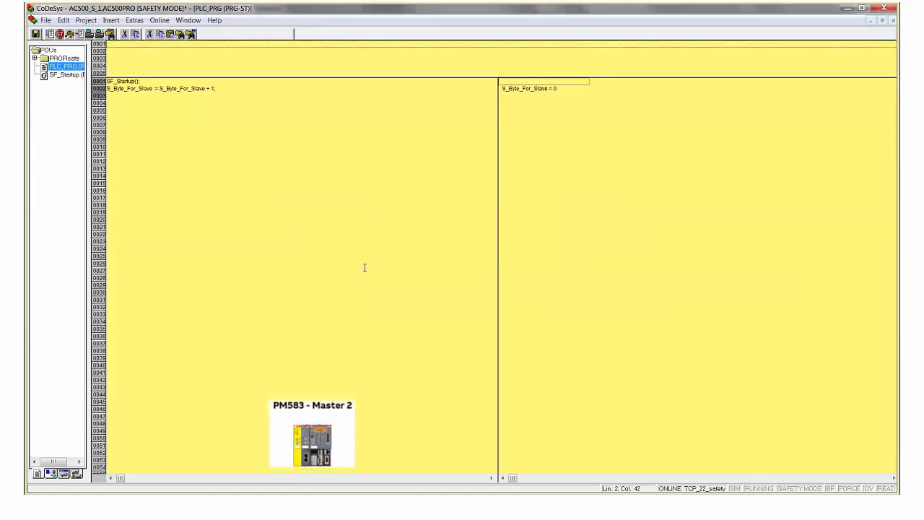
{"action": "left_click", "coordinate": [159, 20]}
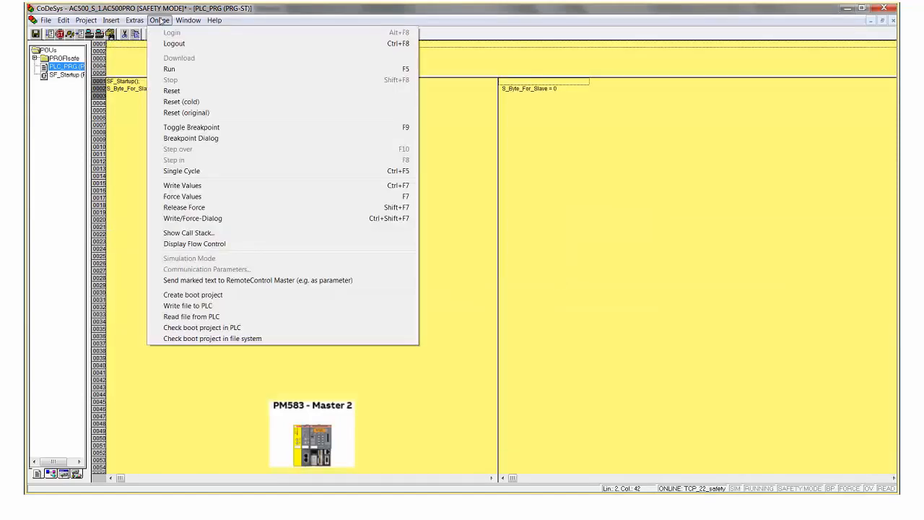
{"action": "left_click", "coordinate": [197, 293]}
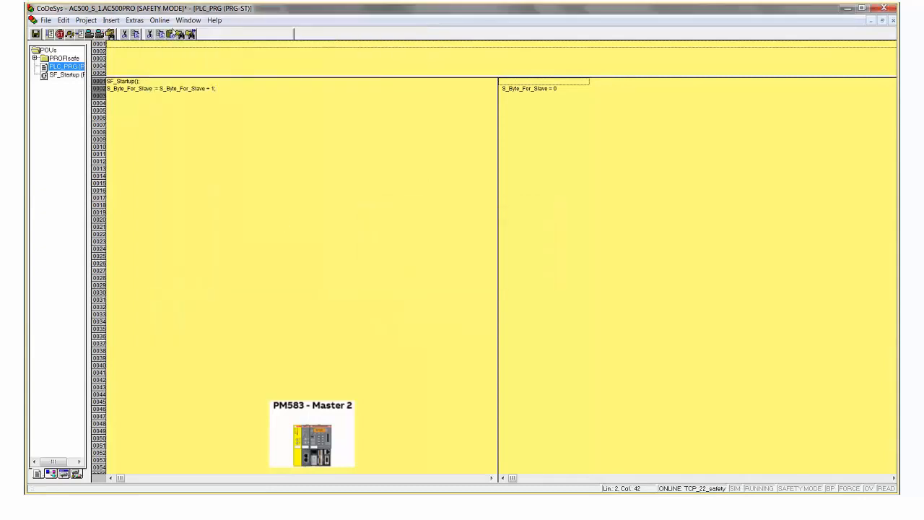
Log out of the safety CPU and close the AC500_S_1 project, saving its changes.
{"action": "left_click", "coordinate": [159, 20]}
{"action": "left_click", "coordinate": [180, 61]}
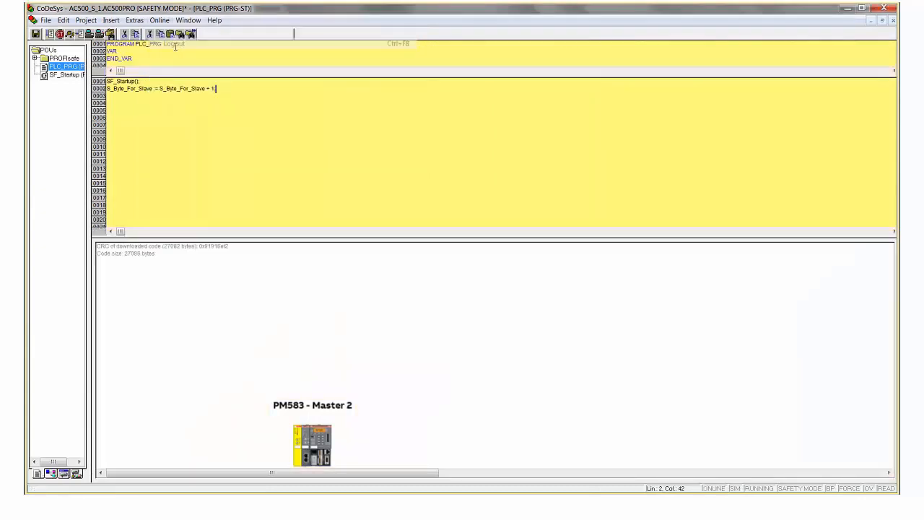
{"action": "left_click", "coordinate": [192, 130]}
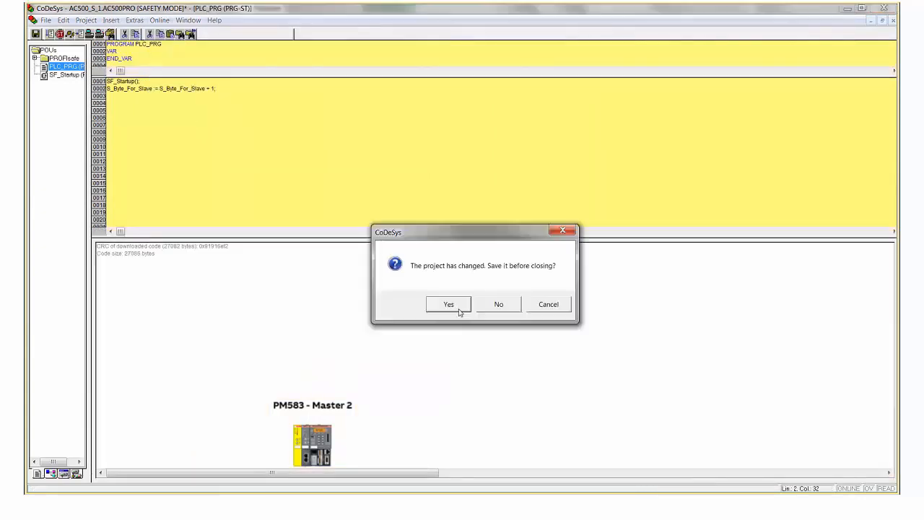
{"action": "left_click", "coordinate": [459, 308]}
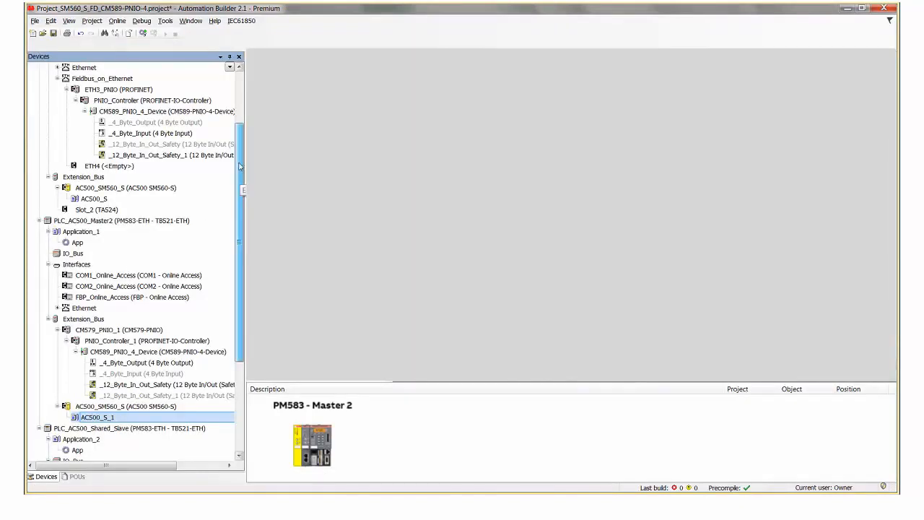
Open Master 1's Application in CoDeSys, maximize the PLC_PRG window and enlarge its code area.
{"action": "scroll", "coordinate": [240, 167], "scroll_direction": "up", "scroll_amount": 3}
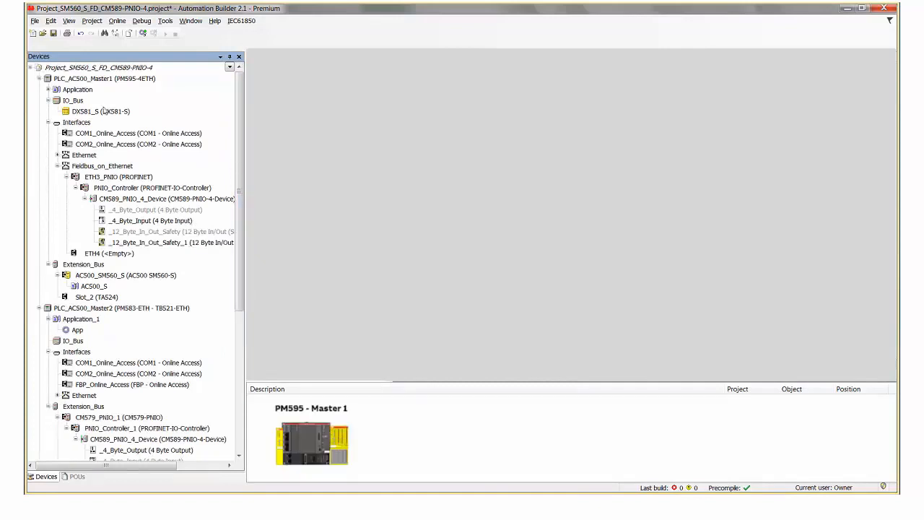
{"action": "left_click", "coordinate": [47, 89]}
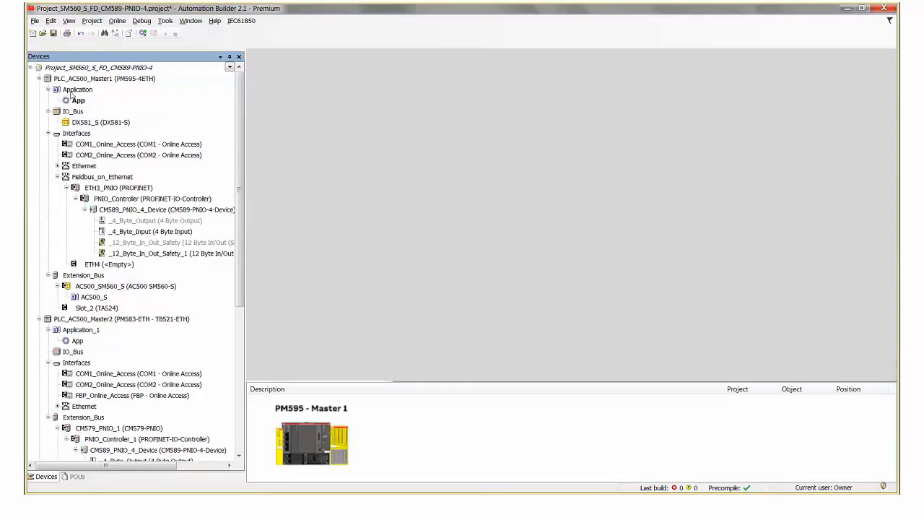
{"action": "left_click", "coordinate": [74, 91]}
{"action": "double_click", "coordinate": [75, 89]}
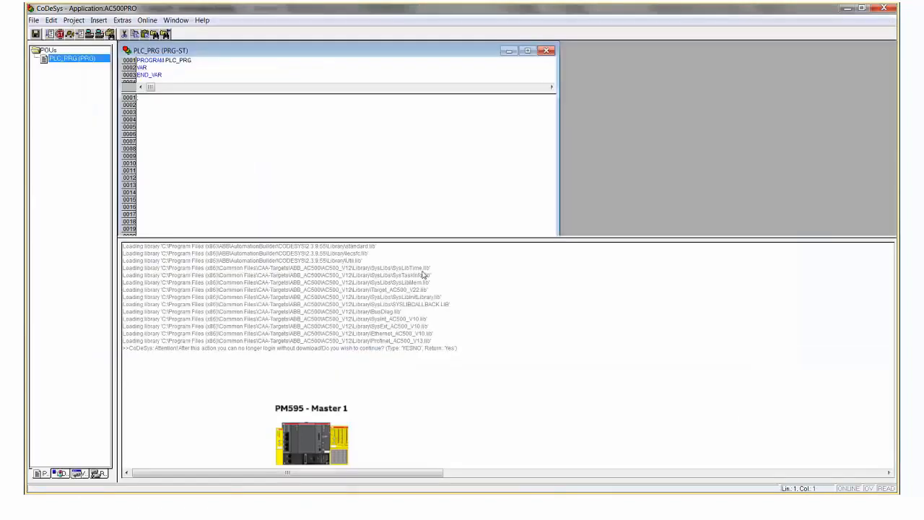
{"action": "left_click", "coordinate": [528, 51]}
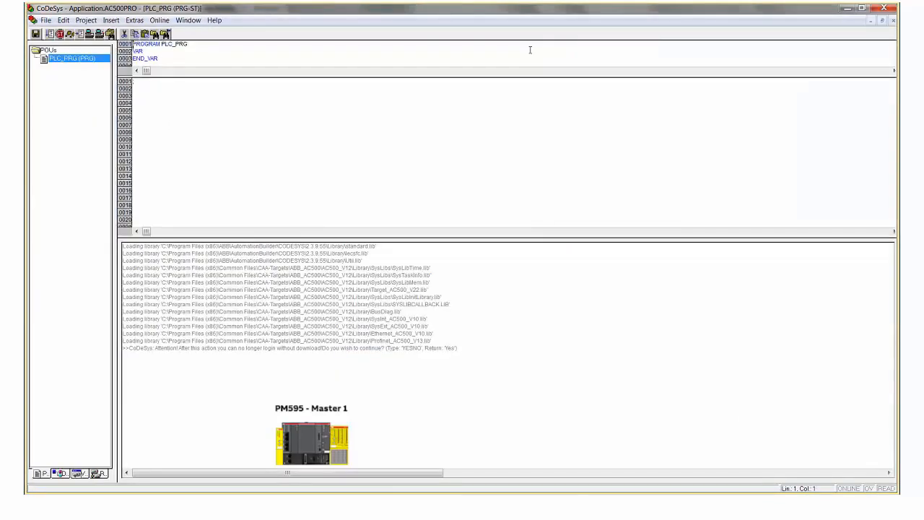
{"action": "left_click_drag", "start_coordinate": [327, 233], "coordinate": [325, 268]}
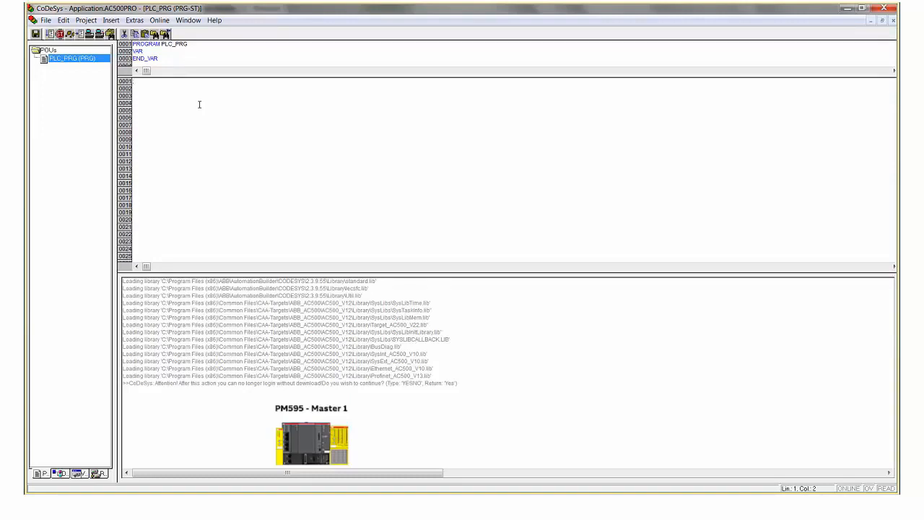
Declare the local variable tempByte : BYTE; in the VAR block of Master 1's PLC_PRG.
{"action": "left_click", "coordinate": [167, 52]}
{"action": "key", "text": "Return"}
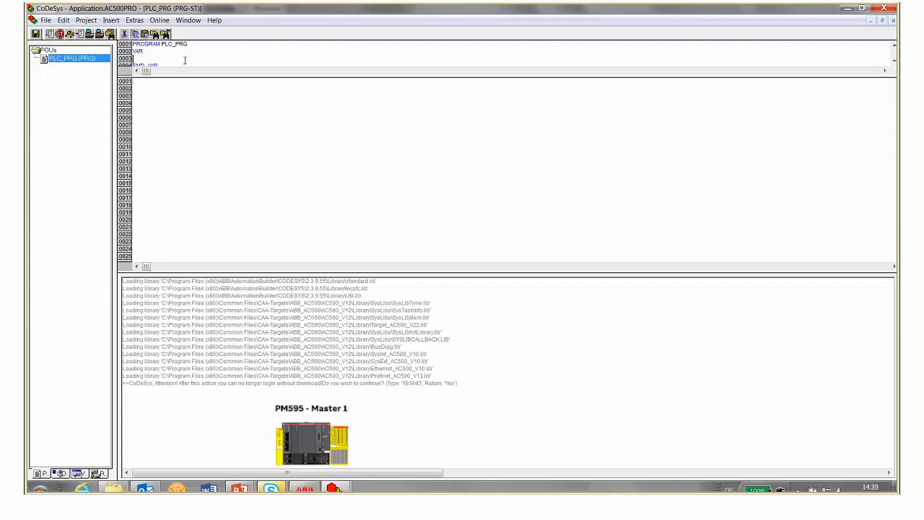
{"action": "key", "text": "Tab"}
{"action": "type", "text": "tempByte "}
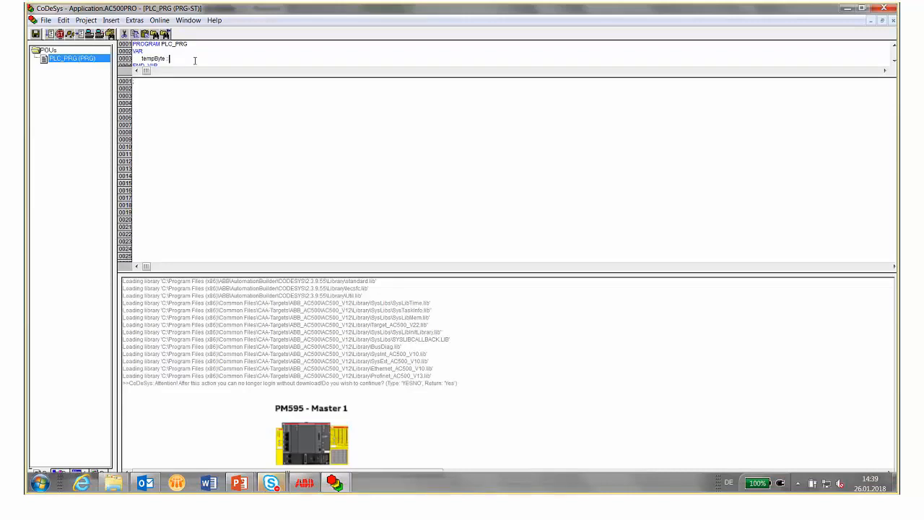
{"action": "type", "text": ": BYTE;"}
On the first code line, assign the global variable byte_Input_From_Slave from the 4-byte input module mapping to tempByte.
{"action": "left_click", "coordinate": [184, 107]}
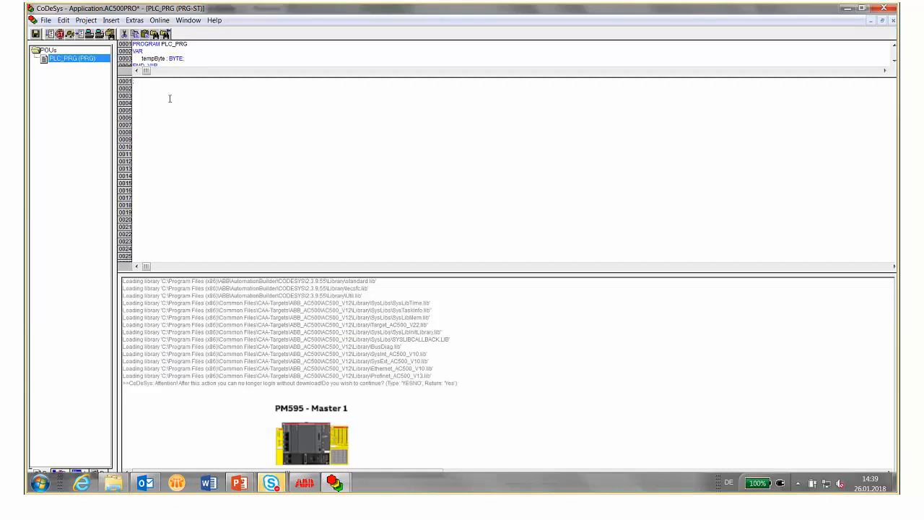
{"action": "type", "text": "tempByte : ="}
{"action": "key", "text": "F2"}
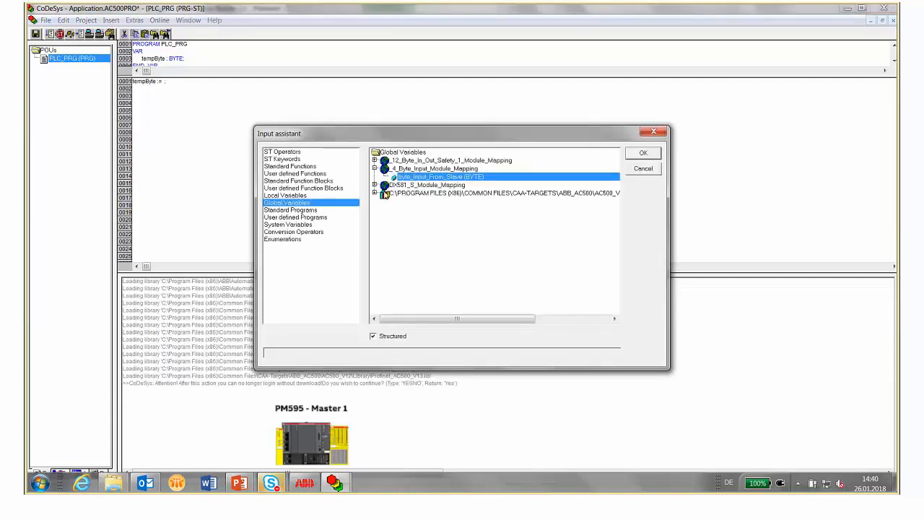
{"action": "double_click", "coordinate": [420, 177]}
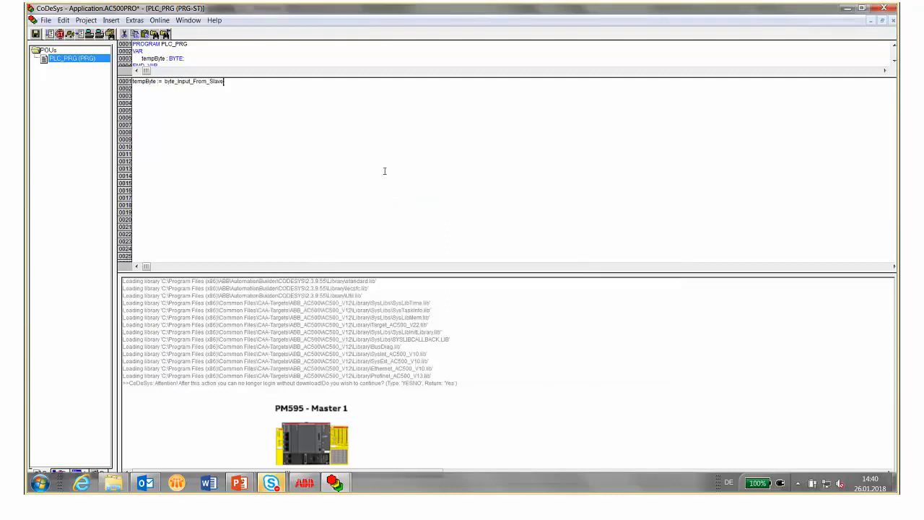
End the tempByte assignment with a semicolon, and clean and rebuild all of Master 1's standard application.
{"action": "type", "text": ";"}
{"action": "left_click", "coordinate": [86, 20]}
{"action": "left_click", "coordinate": [102, 54]}
{"action": "left_click", "coordinate": [86, 20]}
{"action": "left_click", "coordinate": [104, 43]}
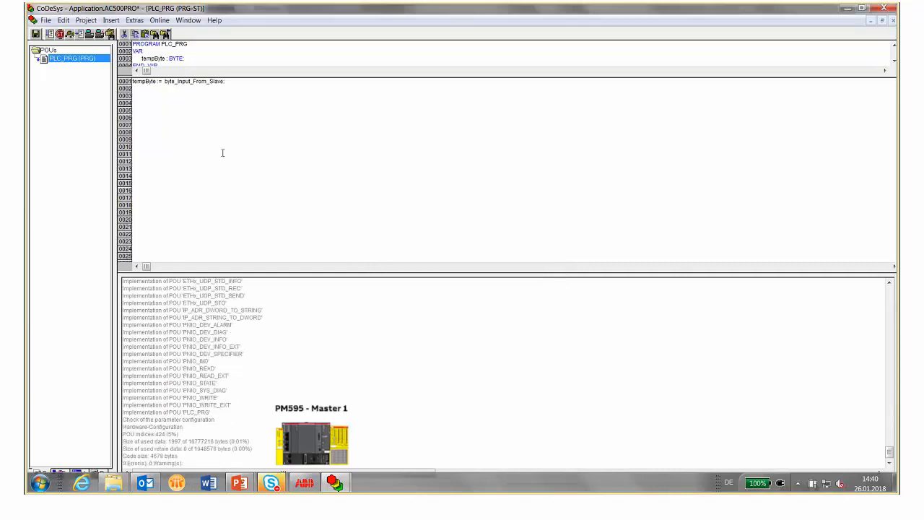
Log in to Master 1's standard CPU and download the rebuilt program to it.
{"action": "left_click", "coordinate": [159, 20]}
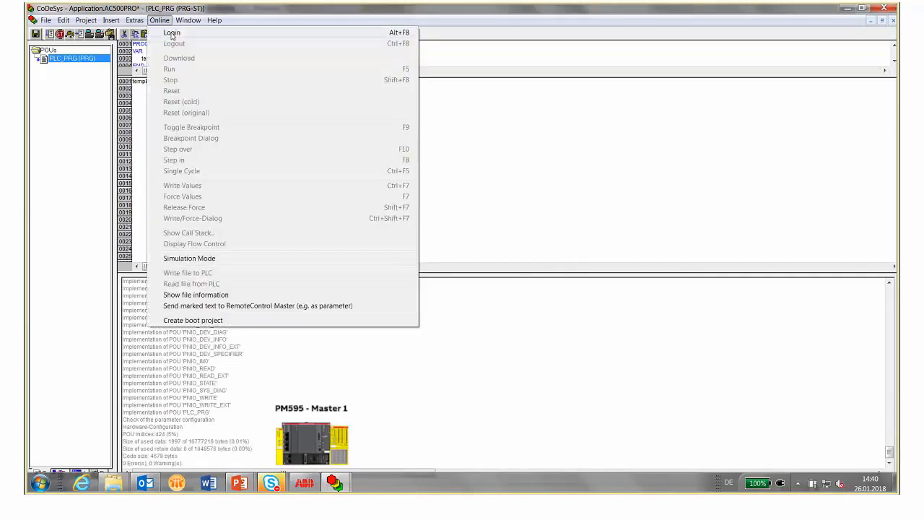
{"action": "left_click", "coordinate": [171, 32]}
{"action": "left_click", "coordinate": [365, 265]}
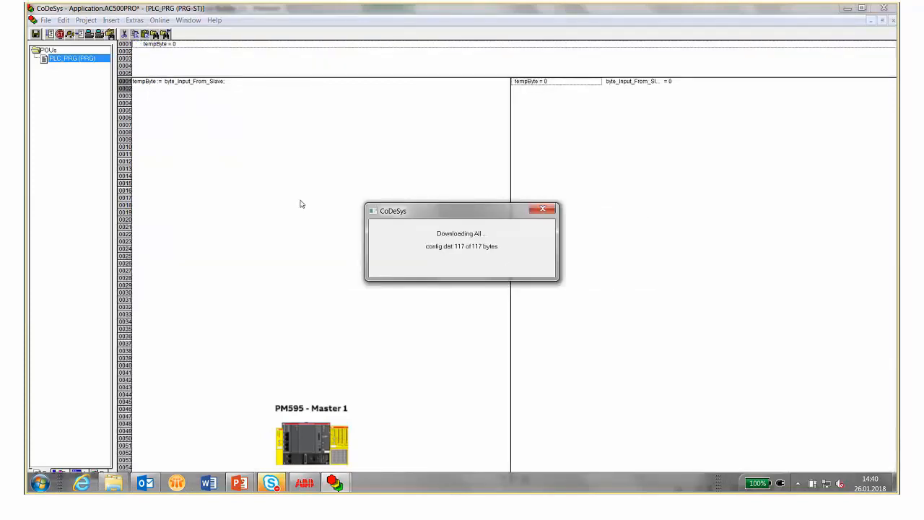
Create the boot project on Master 1's standard CPU and close the Application project, saving its changes.
{"action": "left_click", "coordinate": [159, 19]}
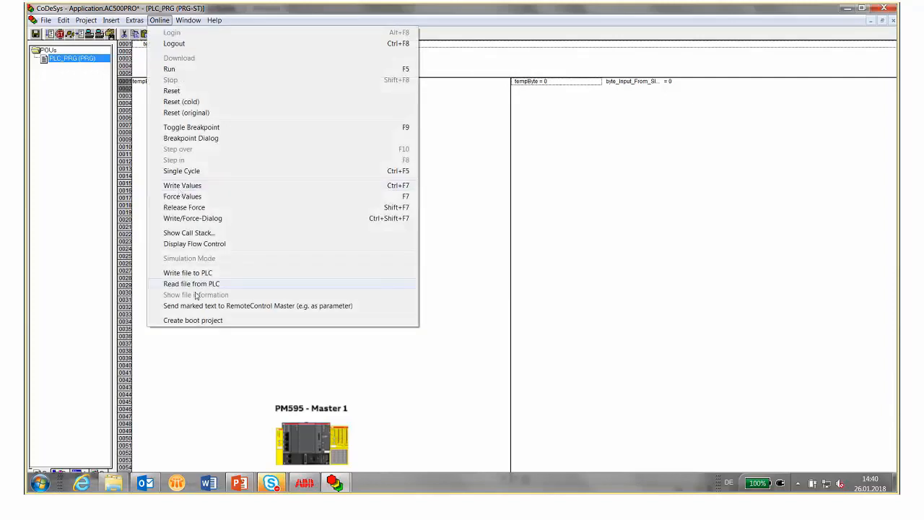
{"action": "left_click", "coordinate": [202, 321]}
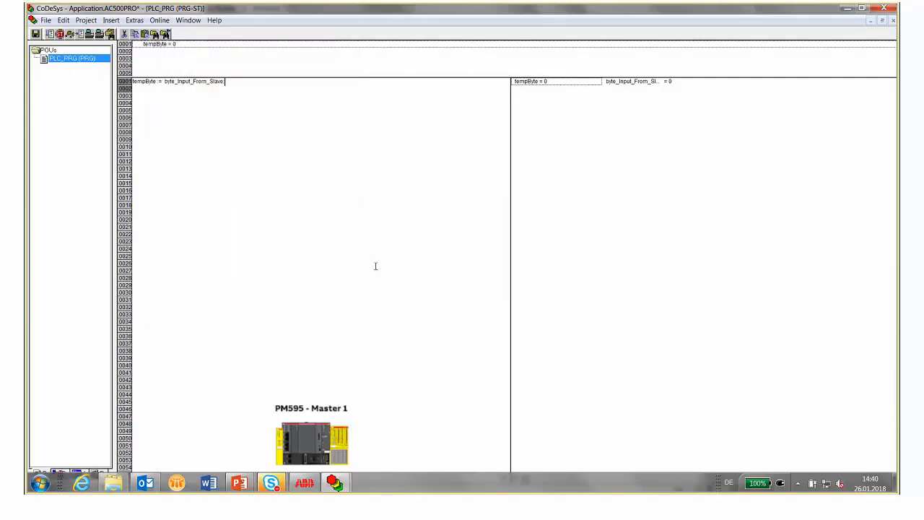
{"action": "left_click", "coordinate": [882, 8]}
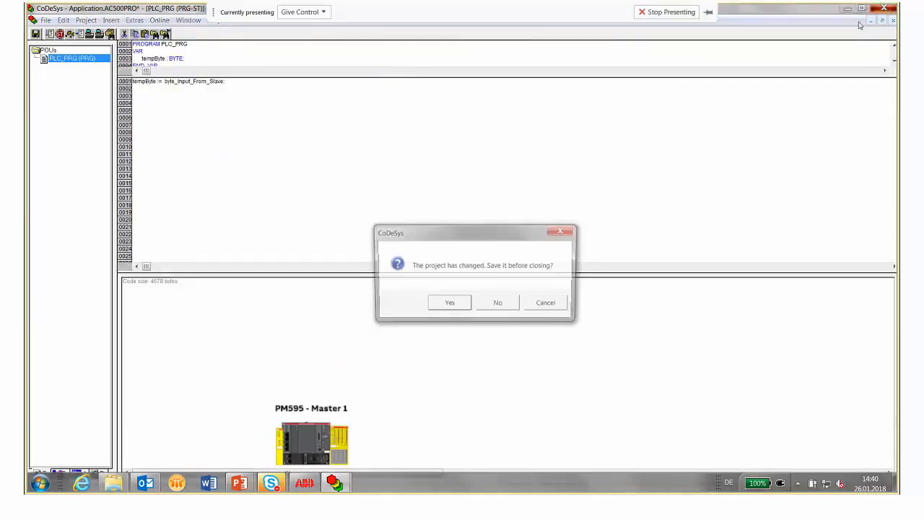
{"action": "left_click", "coordinate": [461, 303]}
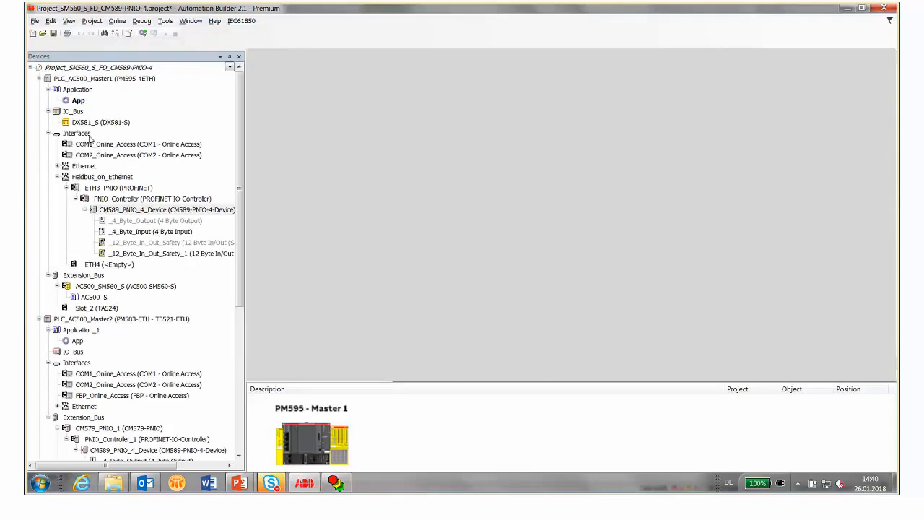
Open PLC_PRG in Master 1's AC500_S safety project and insert the global variable S_Master_Out_Byte_DX581 on the line below SF_Startup();.
{"action": "double_click", "coordinate": [90, 297]}
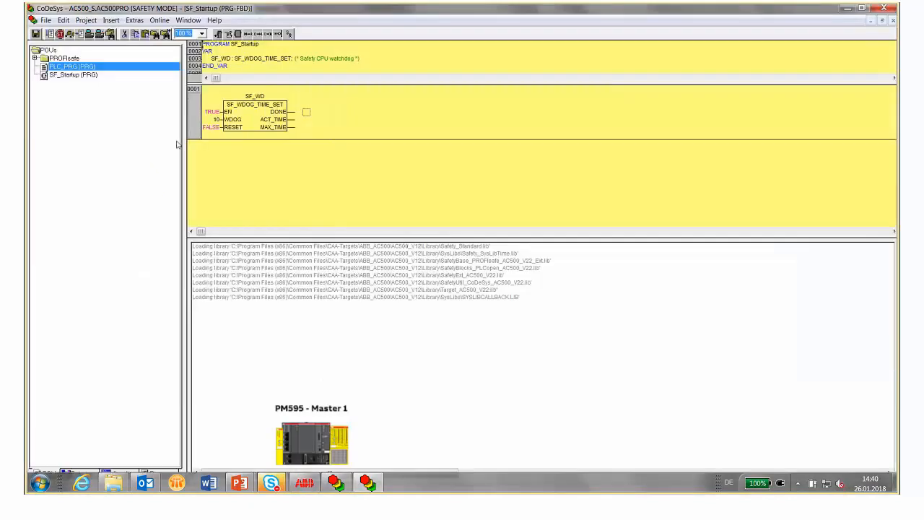
{"action": "double_click", "coordinate": [89, 68]}
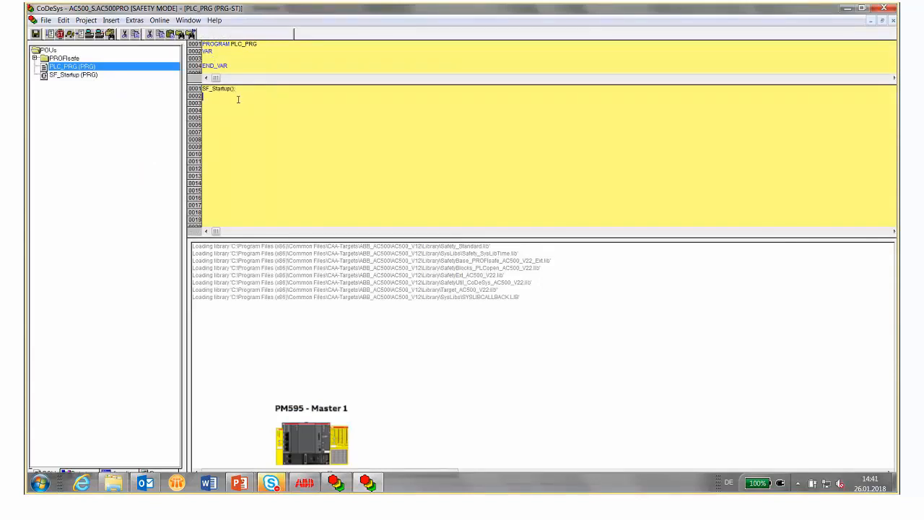
{"action": "left_click", "coordinate": [245, 97]}
{"action": "key", "text": "F2"}
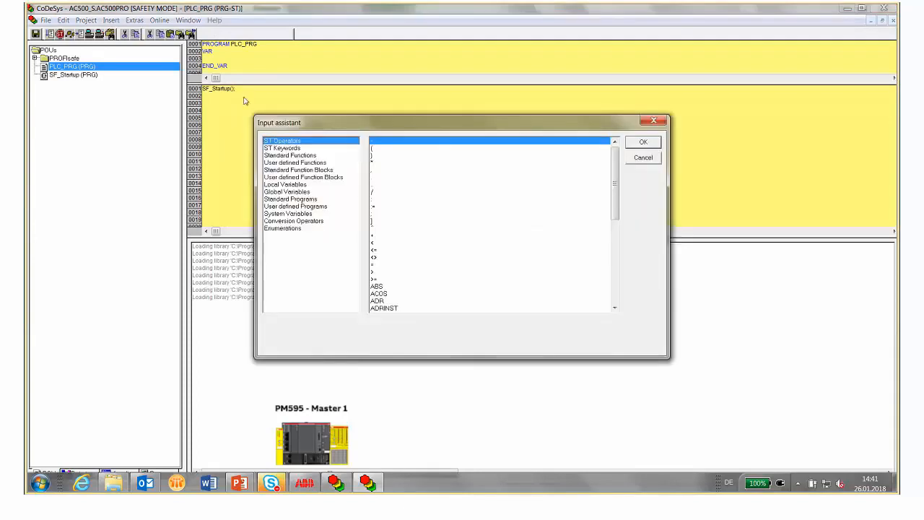
{"action": "left_click", "coordinate": [289, 192]}
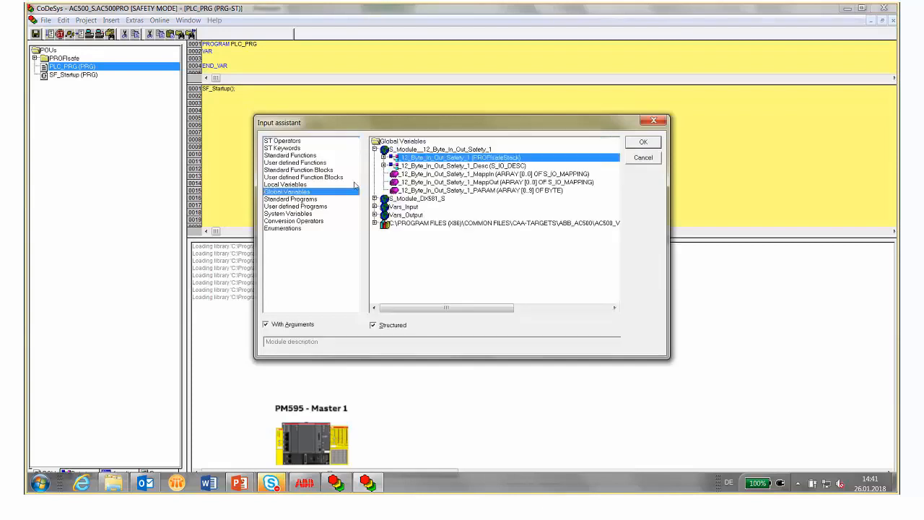
{"action": "left_click", "coordinate": [375, 215]}
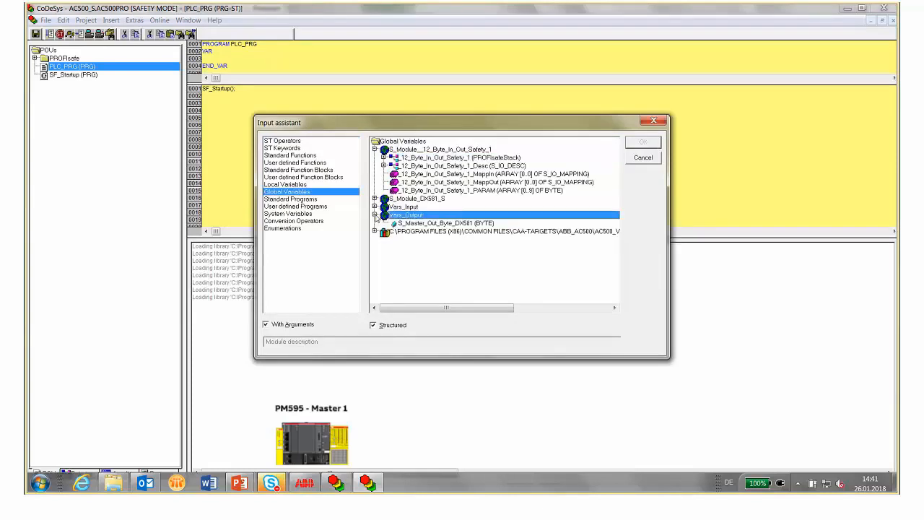
{"action": "left_click", "coordinate": [374, 199]}
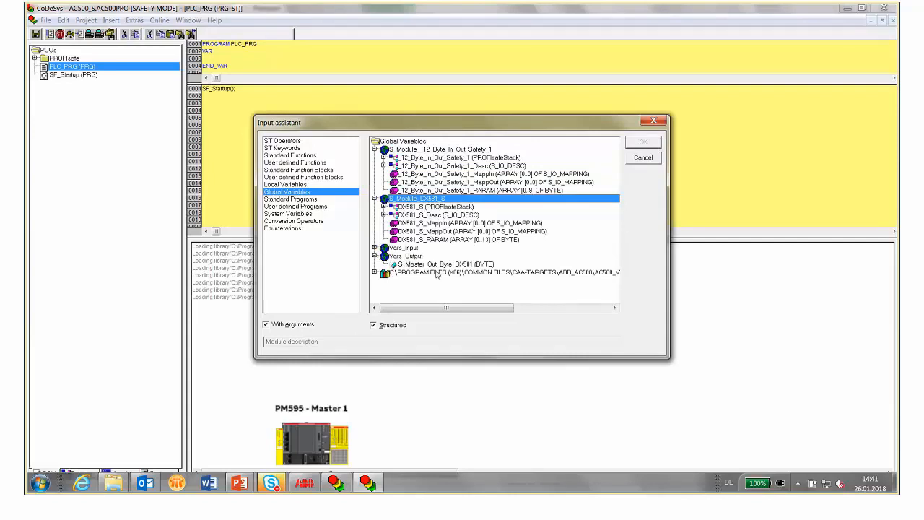
{"action": "double_click", "coordinate": [433, 264]}
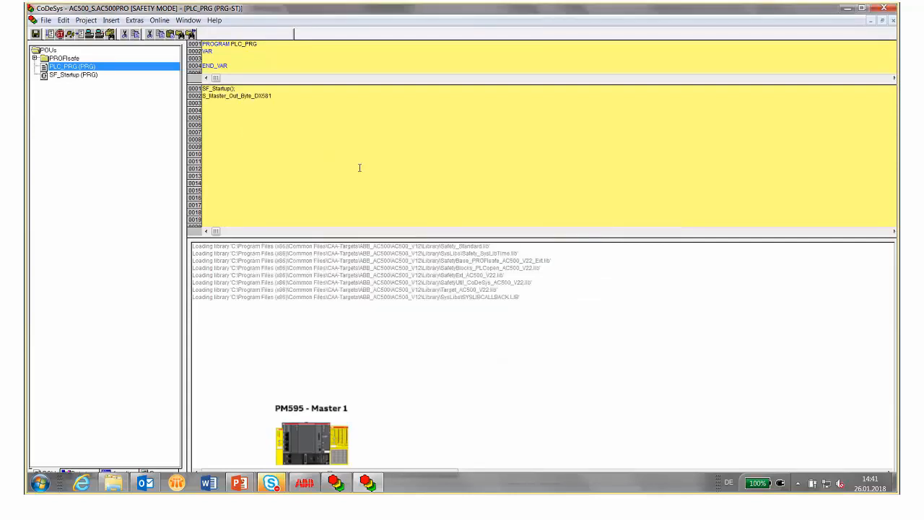
Complete the second code line by assigning the global input variable S_Byte_Input_From_Slave to S_Master_Out_Byte_DX581, ending with a semicolon.
{"action": "type", "text": ":="}
{"action": "key", "text": "F2"}
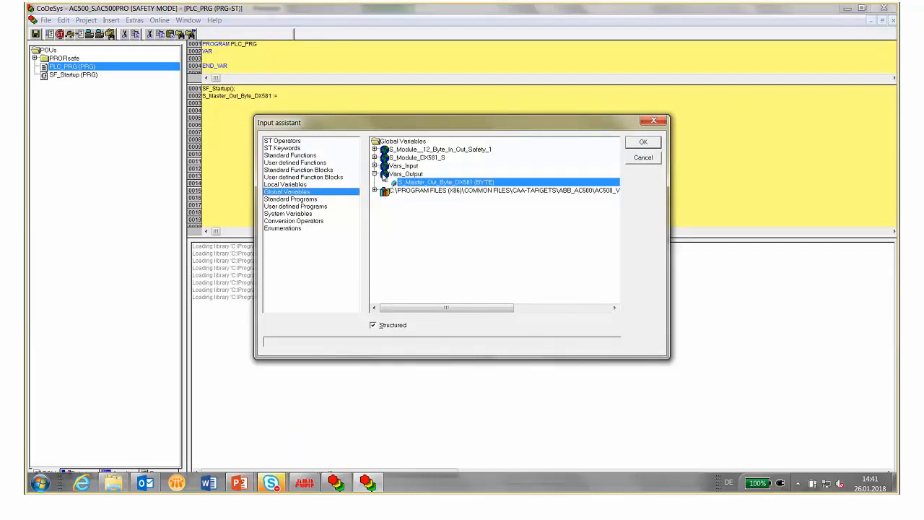
{"action": "double_click", "coordinate": [384, 166]}
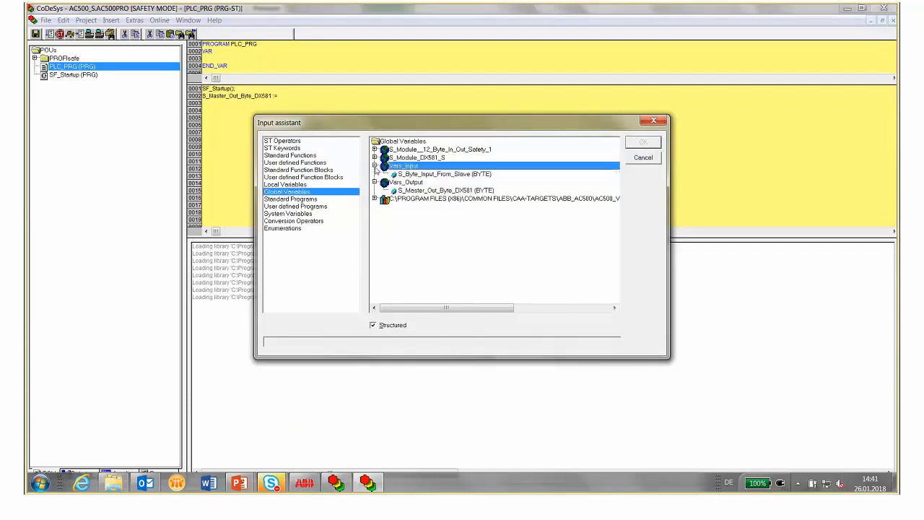
{"action": "double_click", "coordinate": [436, 174]}
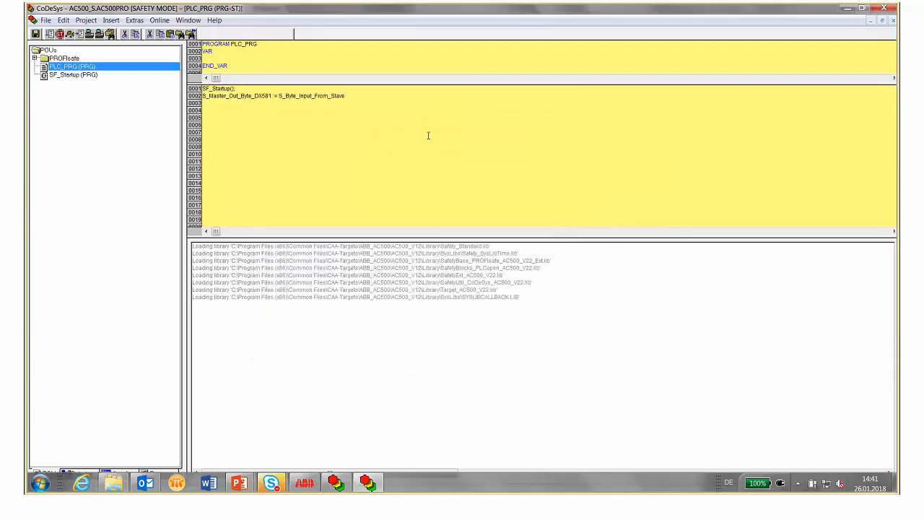
{"action": "type", "text": ";"}
Clean all compile data of Master 1's AC500_S safety project and rebuild the whole project.
{"action": "left_click", "coordinate": [86, 21]}
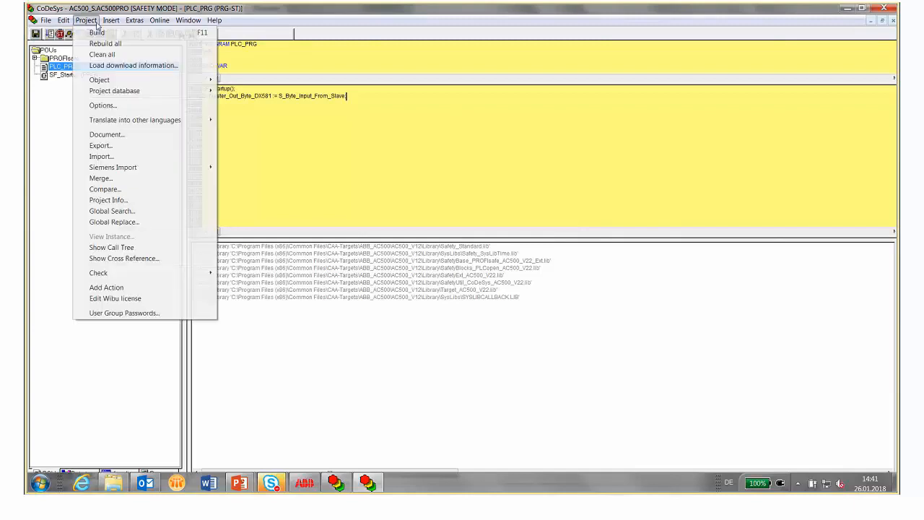
{"action": "left_click", "coordinate": [102, 54]}
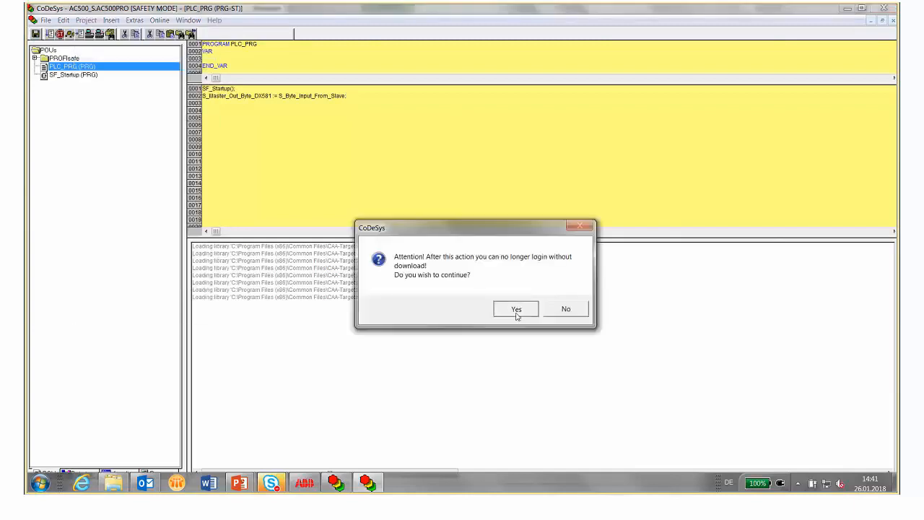
{"action": "left_click", "coordinate": [512, 311]}
{"action": "left_click", "coordinate": [86, 20]}
{"action": "left_click", "coordinate": [106, 45]}
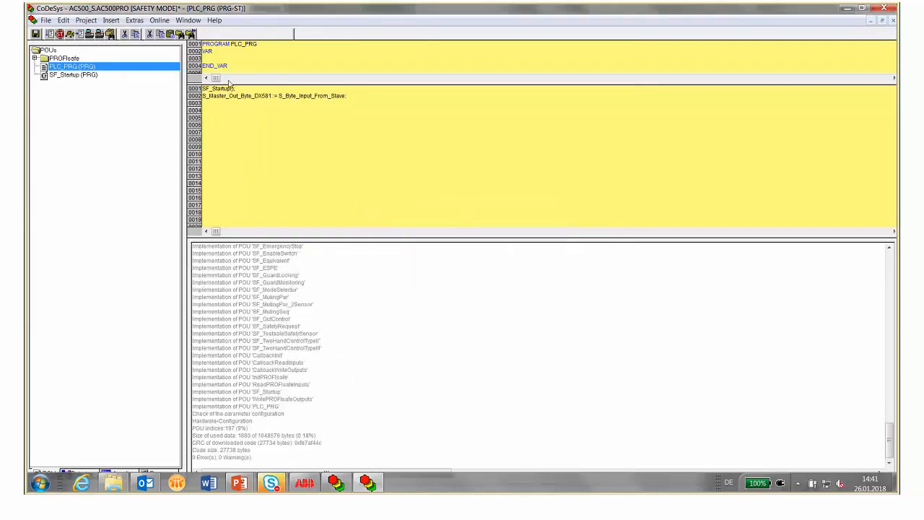
Log in to Master 1's safety CPU with a download of the changed program, and create its boot project.
{"action": "left_click", "coordinate": [160, 20]}
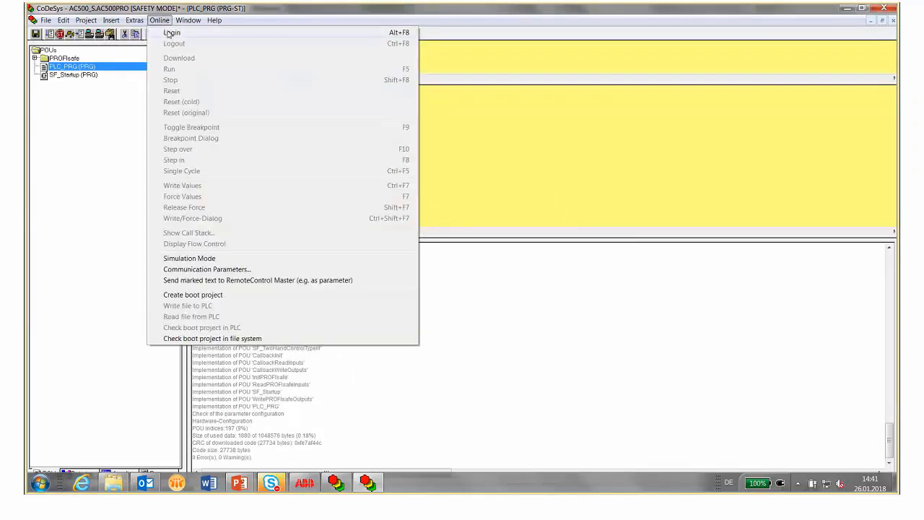
{"action": "left_click", "coordinate": [171, 32]}
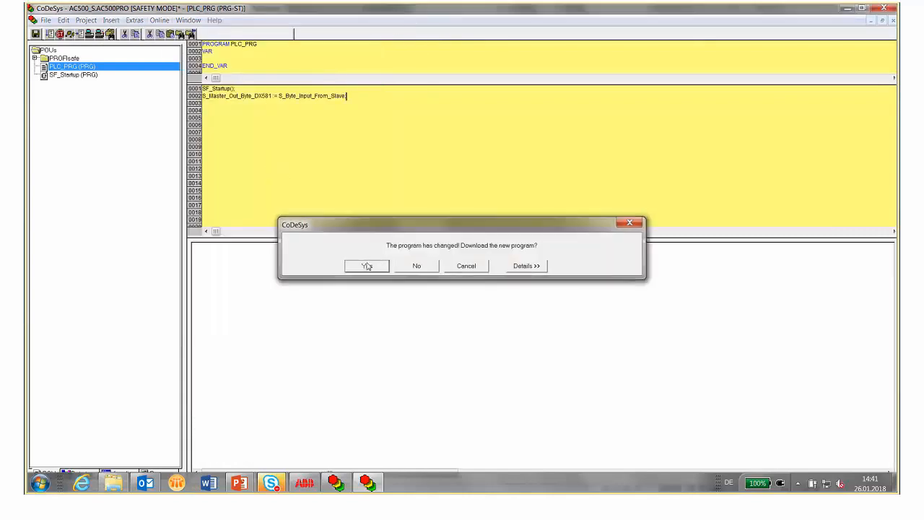
{"action": "left_click", "coordinate": [367, 266]}
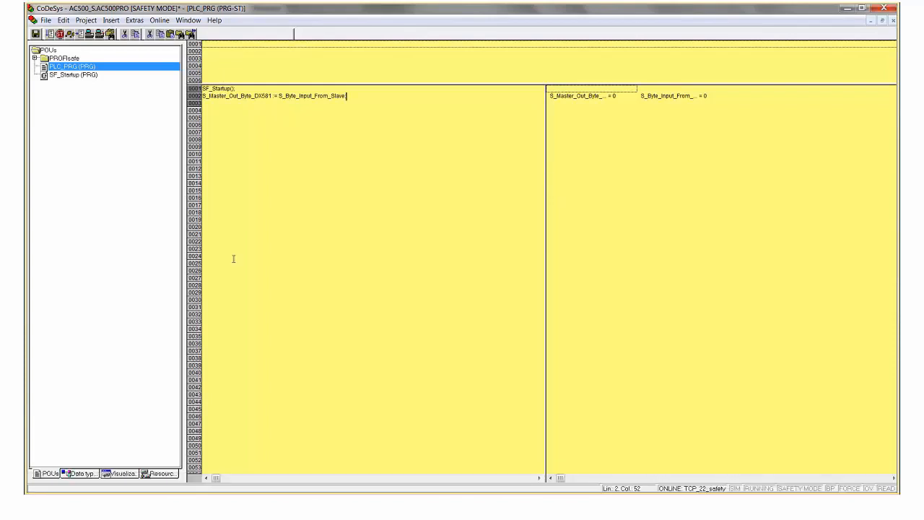
{"action": "left_click", "coordinate": [160, 20]}
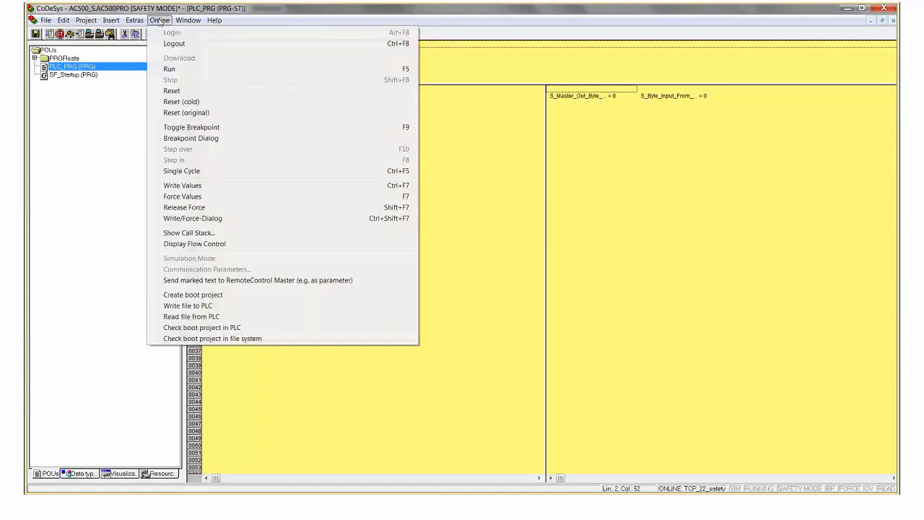
{"action": "left_click", "coordinate": [187, 297]}
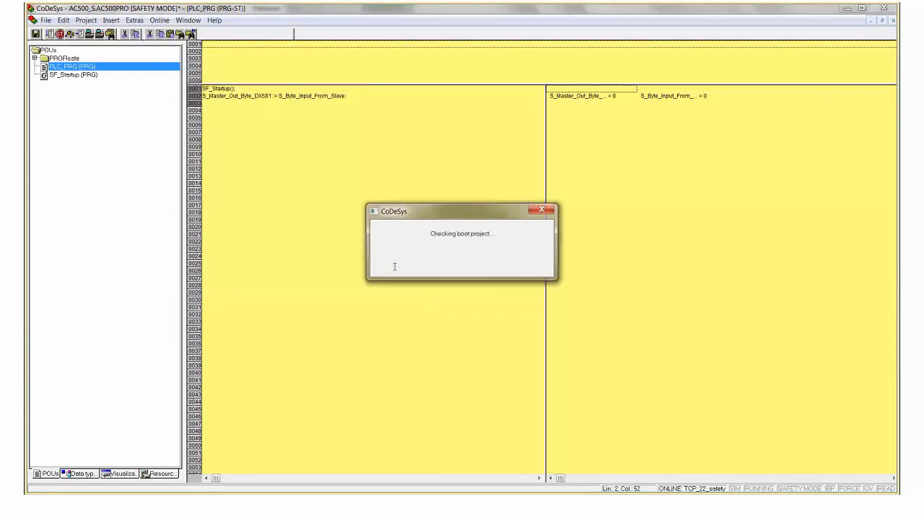
{"action": "left_click", "coordinate": [160, 20]}
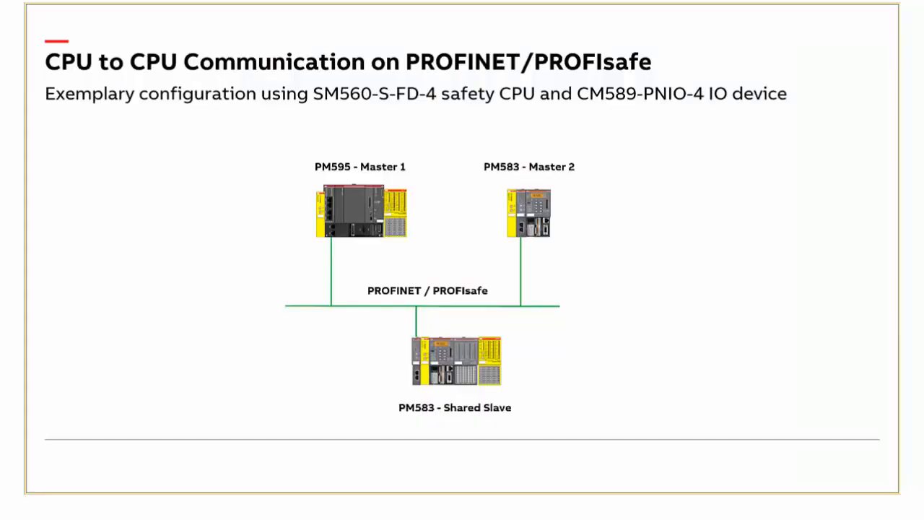